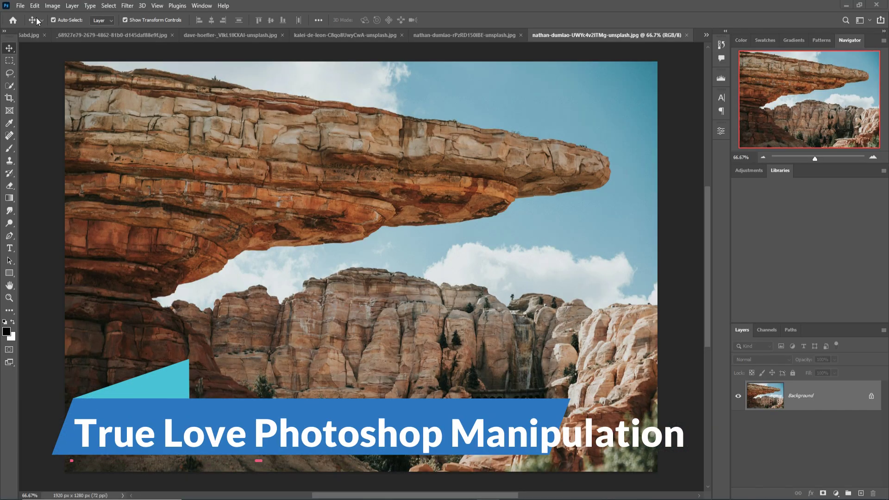
Create a new 1280 x 720 px document at 300 ppi with RGB color and a white background.
left_click(20, 6)
left_click(29, 17)
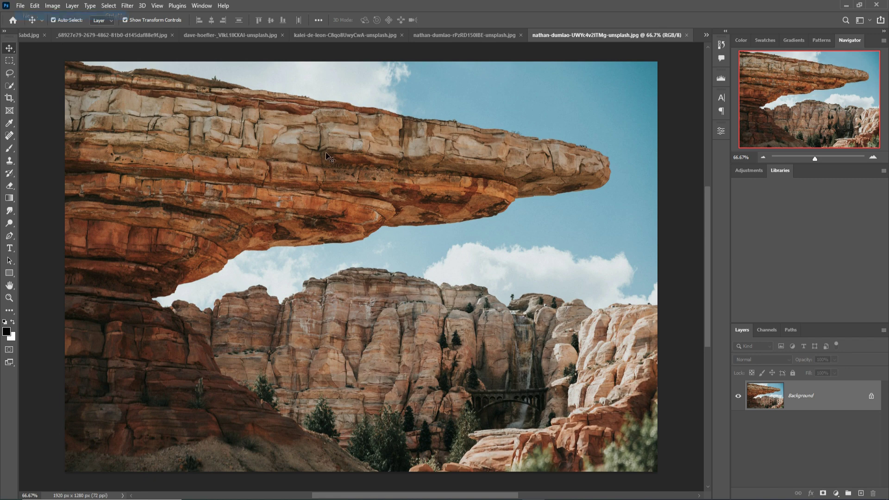
left_click(422, 168)
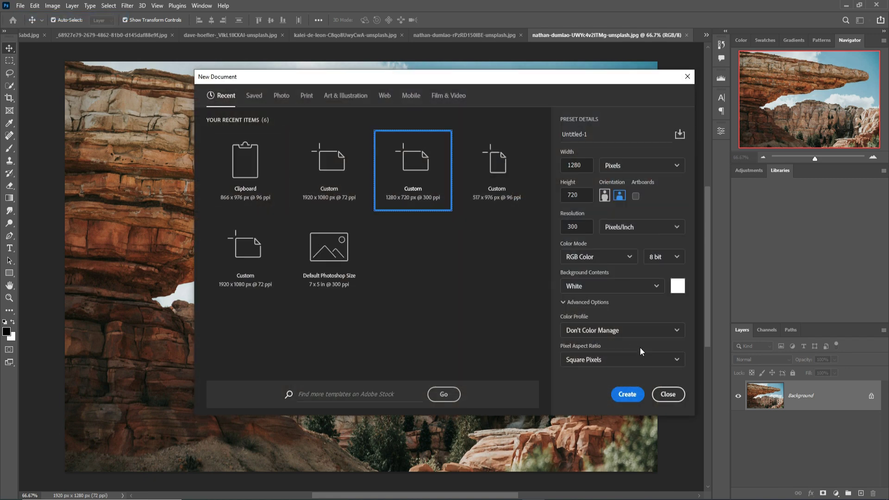
left_click(630, 395)
left_click(425, 169)
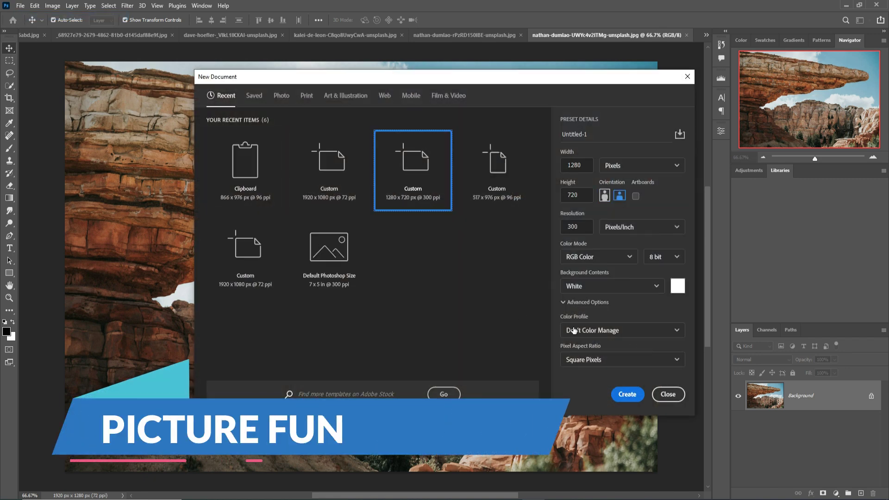
left_click(628, 395)
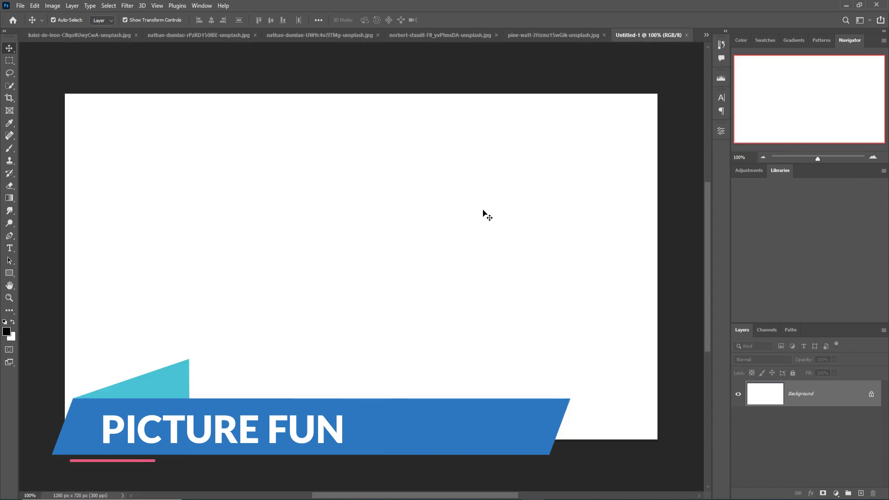
In the red canyon photo, select the overhanging rock ledge with the Quick Selection tool.
left_click(529, 35)
left_click(423, 36)
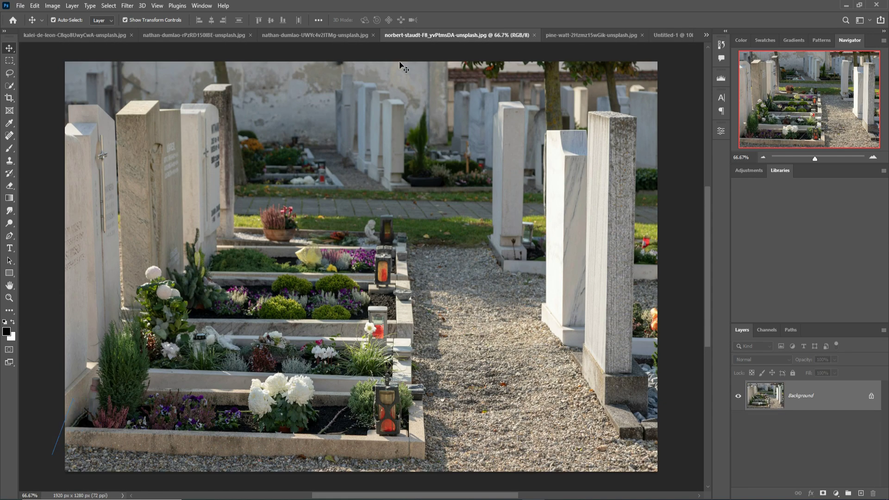
left_click(314, 36)
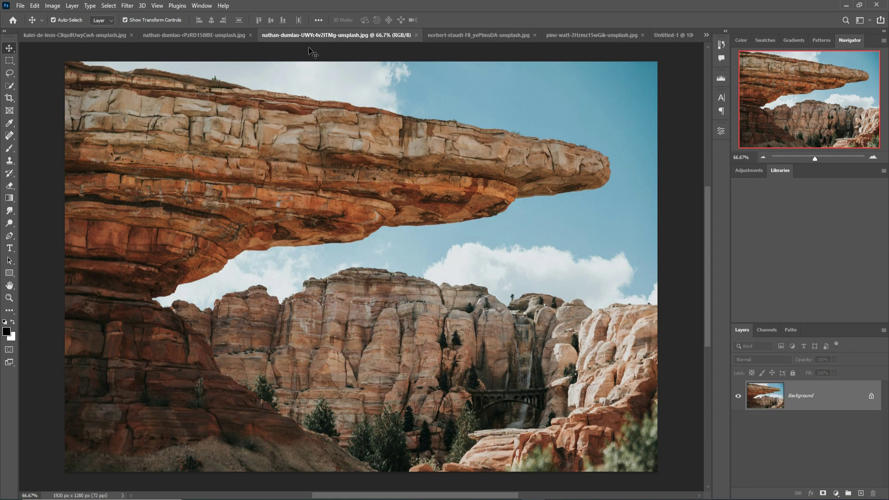
left_click(8, 86)
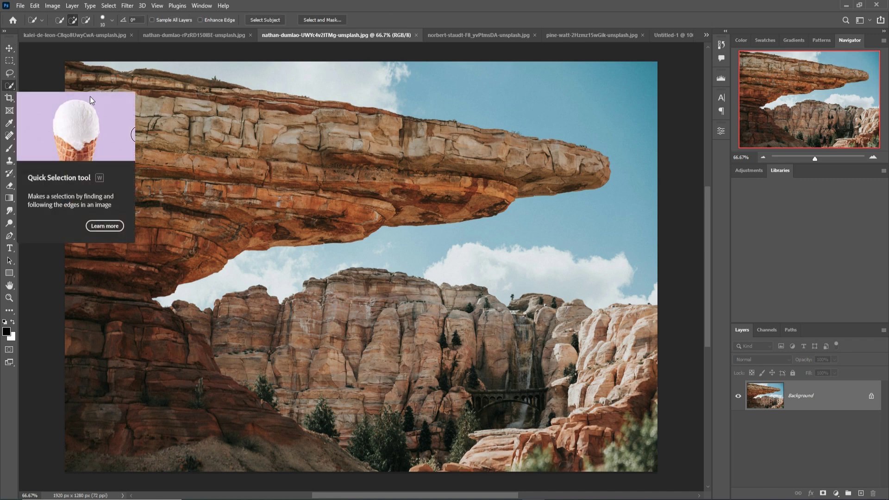
left_click(60, 20)
mouse_move(79, 75)
left_mouse_down()
mouse_move(269, 116)
mouse_move(352, 148)
mouse_move(528, 148)
mouse_move(599, 165)
mouse_move(505, 208)
mouse_move(264, 215)
mouse_move(160, 296)
left_mouse_up()
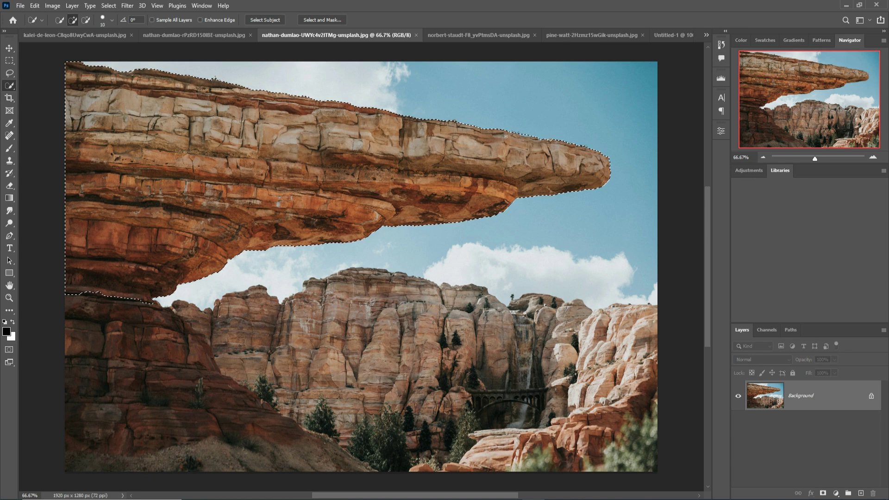
left_click(86, 20)
Copy the selected rock ledge into the Untitled-1 document and minimize the canyon photo's window.
left_click(9, 49)
mouse_move(326, 35)
left_mouse_down()
mouse_move(328, 55)
mouse_move(492, 65)
left_mouse_up()
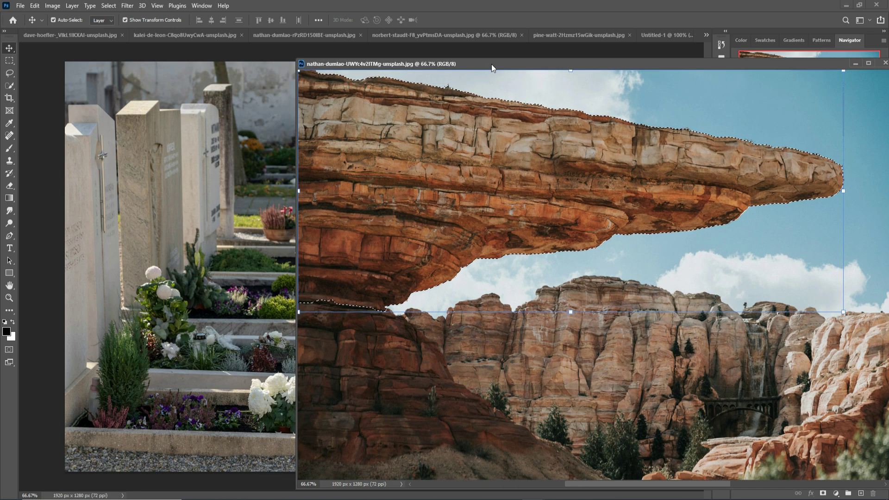
left_click(668, 36)
left_click_drag(580, 166, 291, 251)
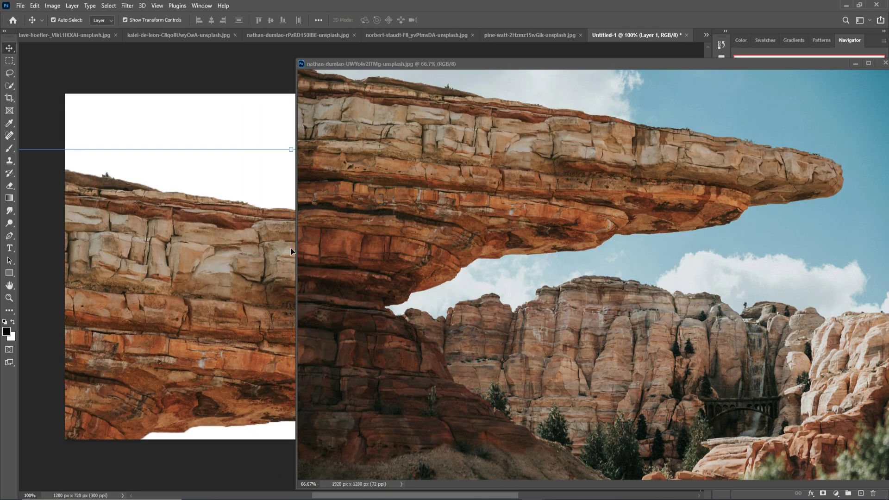
left_click(853, 63)
Scale the rock ledge to 59.30%, rotate it to -5.61°, and place it in the canvas's lower-left corner.
left_click_drag(697, 157, 373, 298)
left_click_drag(426, 293, 435, 264)
left_click_drag(331, 353, 352, 358)
left_click_drag(423, 268, 435, 264)
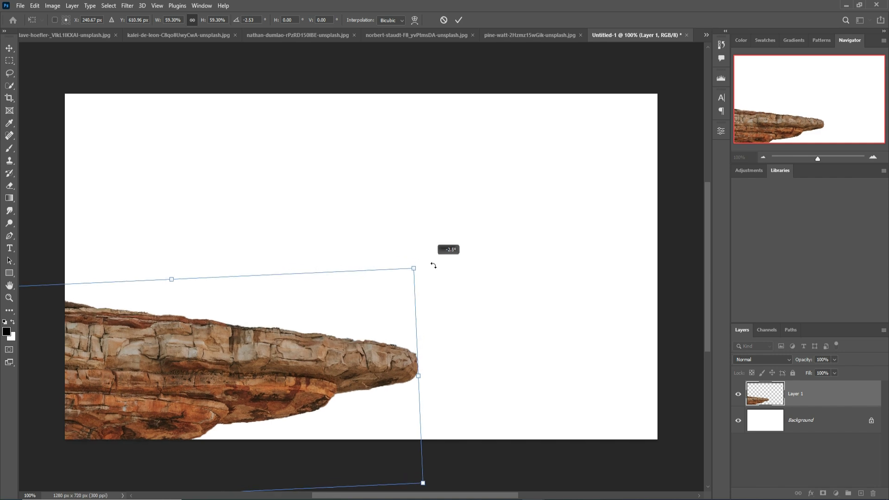
left_click_drag(346, 376, 343, 369)
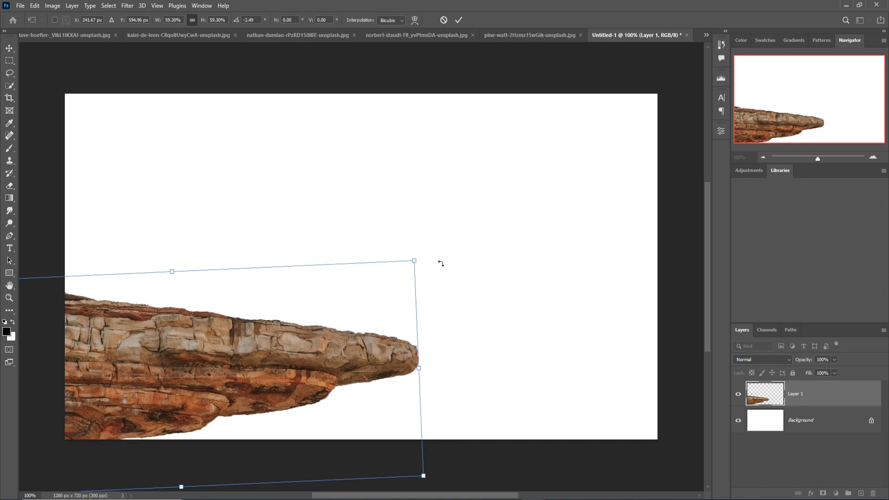
left_click_drag(439, 260, 440, 246)
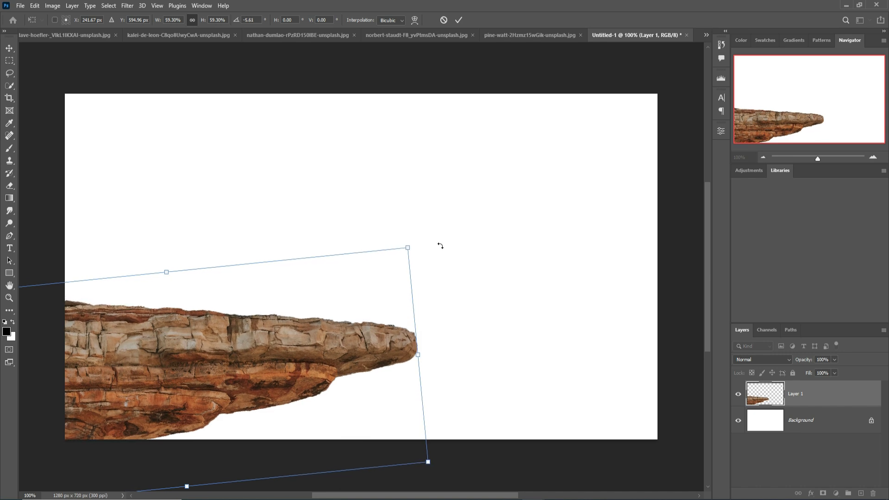
left_click_drag(398, 345, 395, 345)
left_click(459, 20)
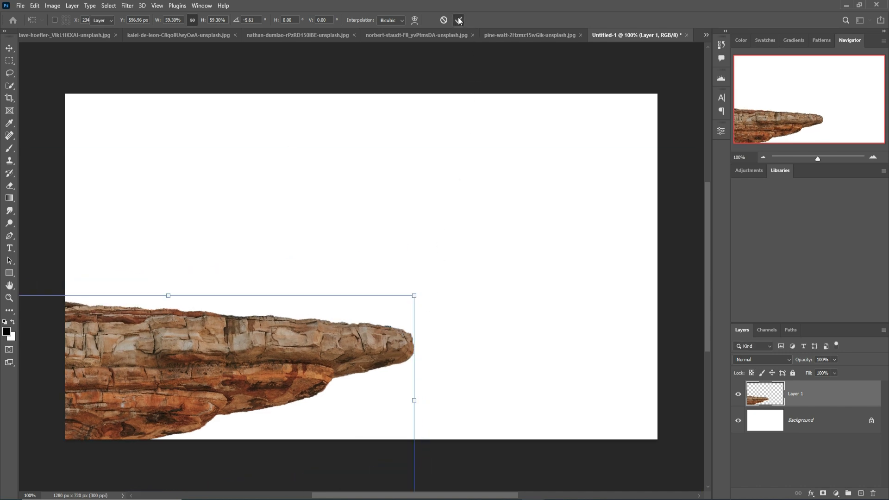
Copy the misty forest river photo into the Untitled-1 document as a layer and minimize its source window.
left_click(518, 37)
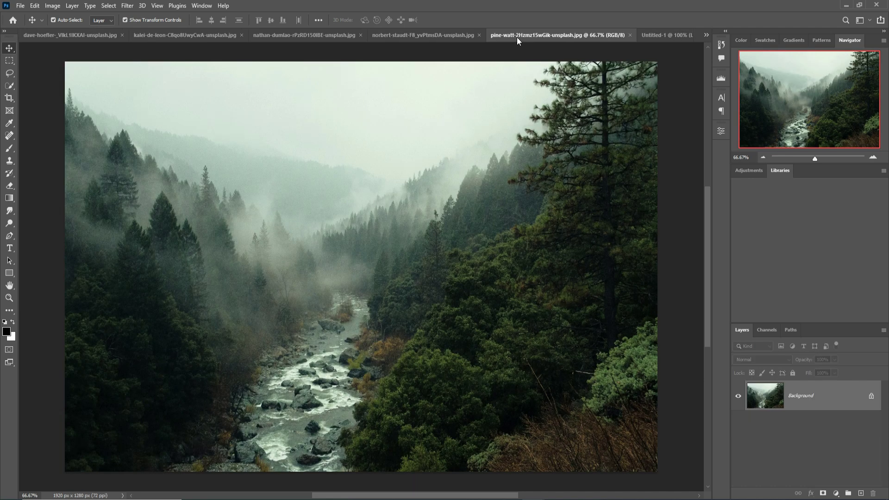
left_click_drag(543, 38, 550, 63)
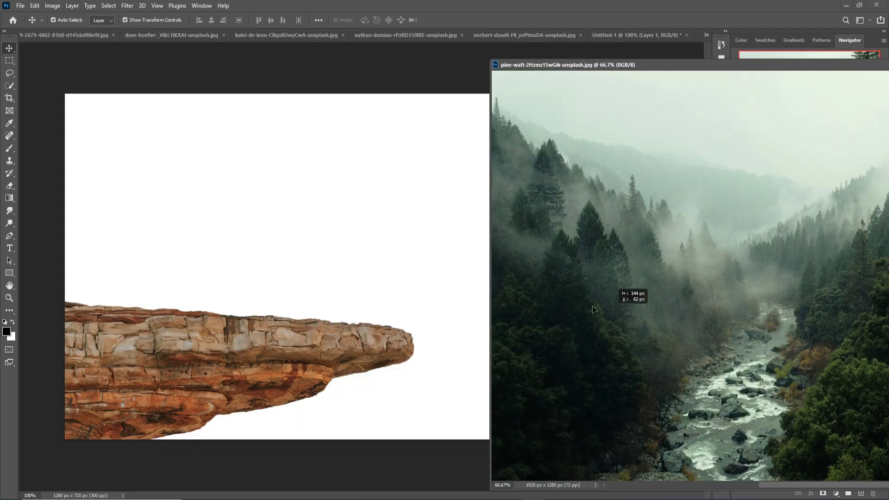
left_click_drag(594, 309, 462, 282)
left_click_drag(848, 65, 631, 116)
left_click(832, 116)
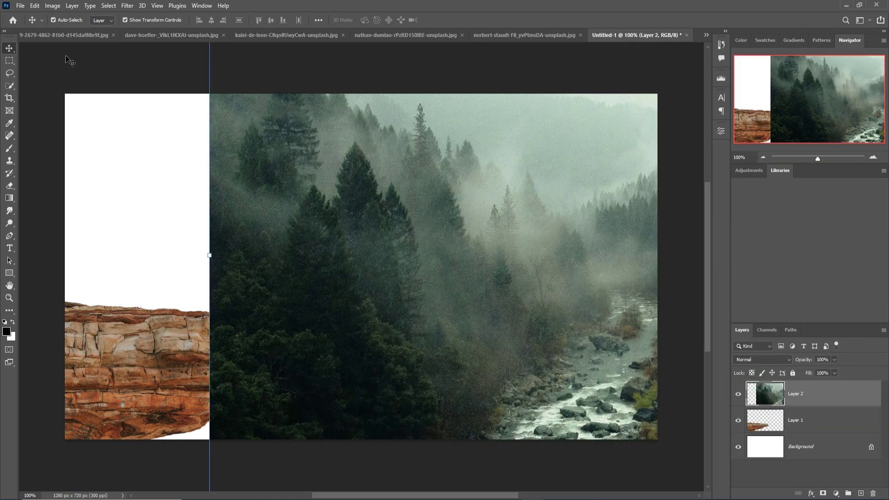
Flip the forest layer horizontally and move it across to cover the whole canvas.
left_click(21, 6)
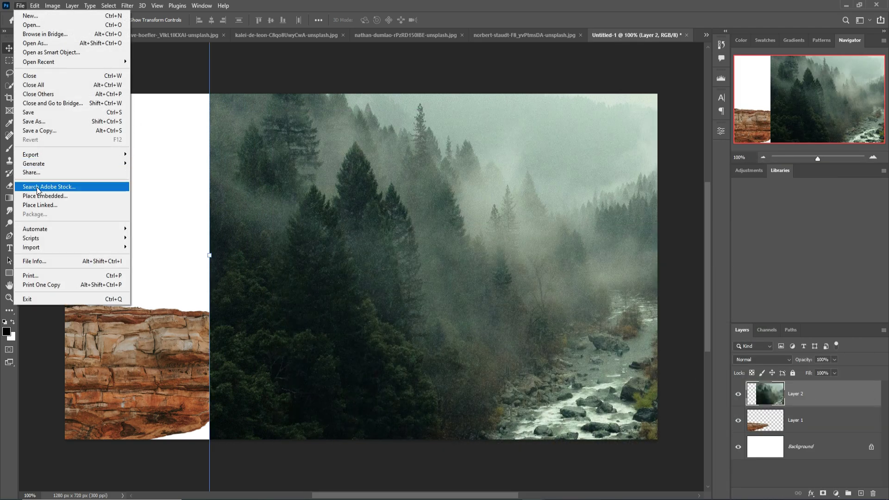
mouse_move(35, 7)
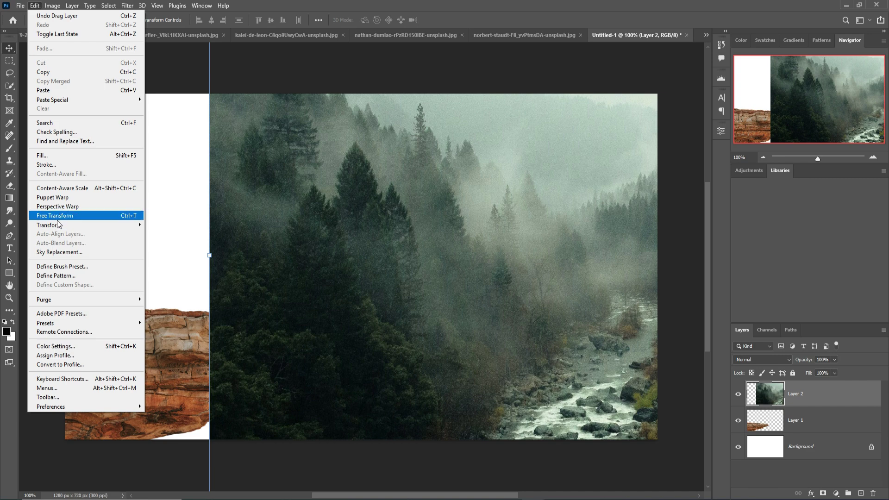
mouse_move(59, 226)
left_click(181, 403)
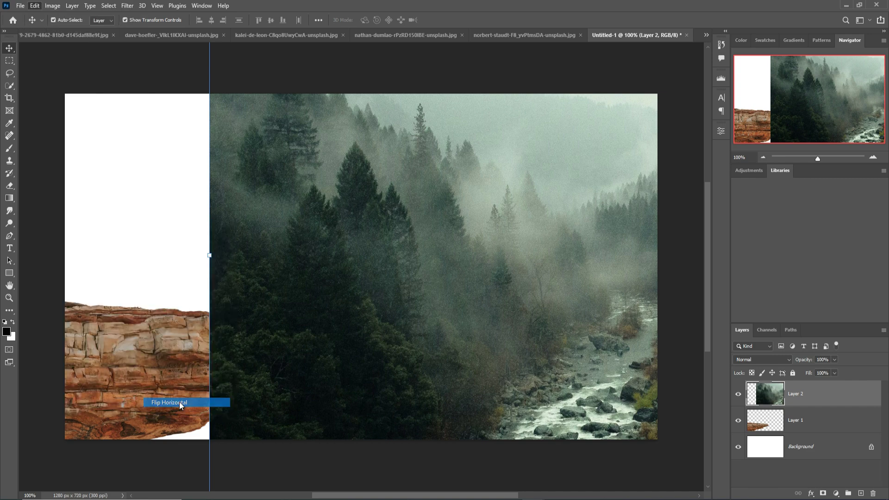
left_click_drag(546, 288, 307, 288)
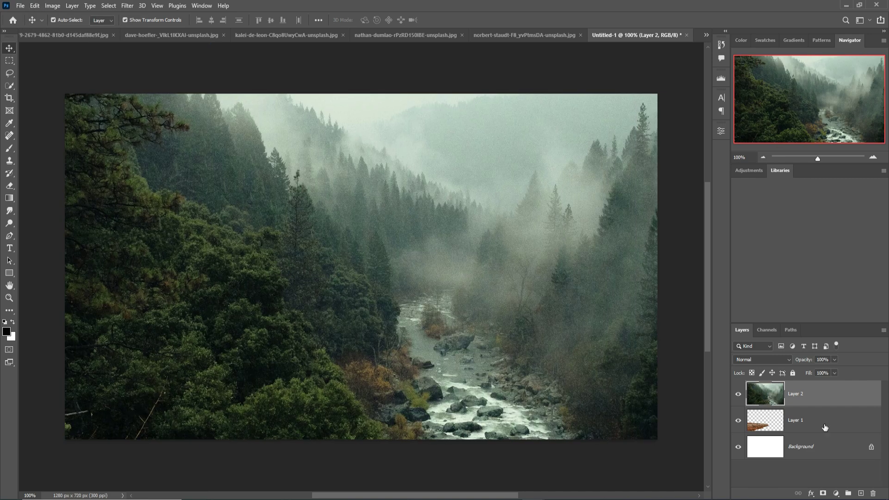
Scale the forest layer to about 67% so it fits the canvas width, with its top aligned to the canvas's upper edge.
key("ctrl+minus")
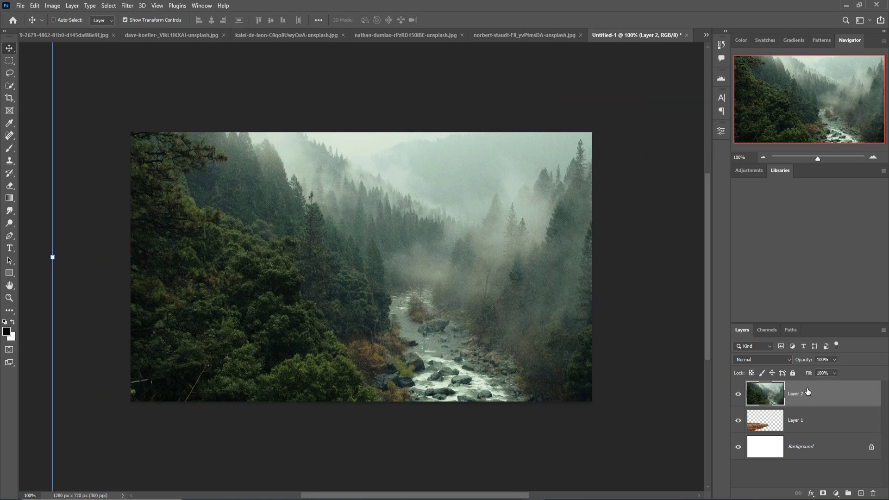
left_click_drag(399, 58, 394, 179)
left_click_drag(435, 248, 415, 218)
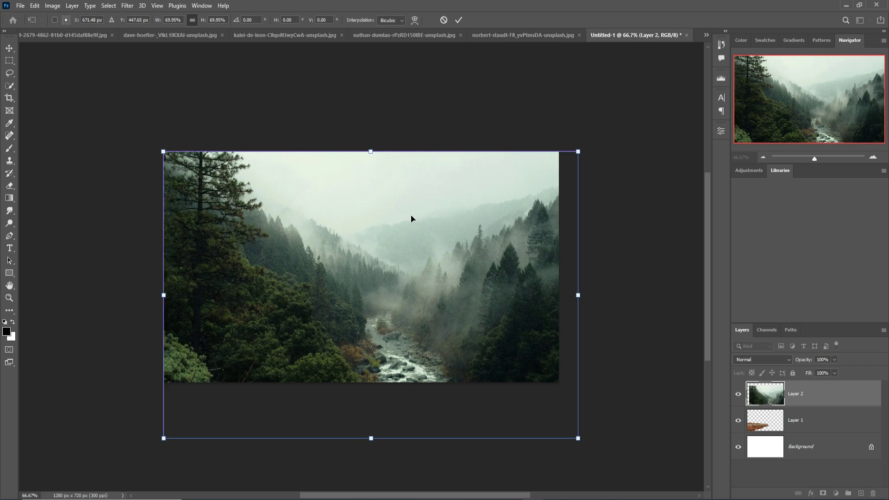
left_click_drag(580, 441, 563, 428)
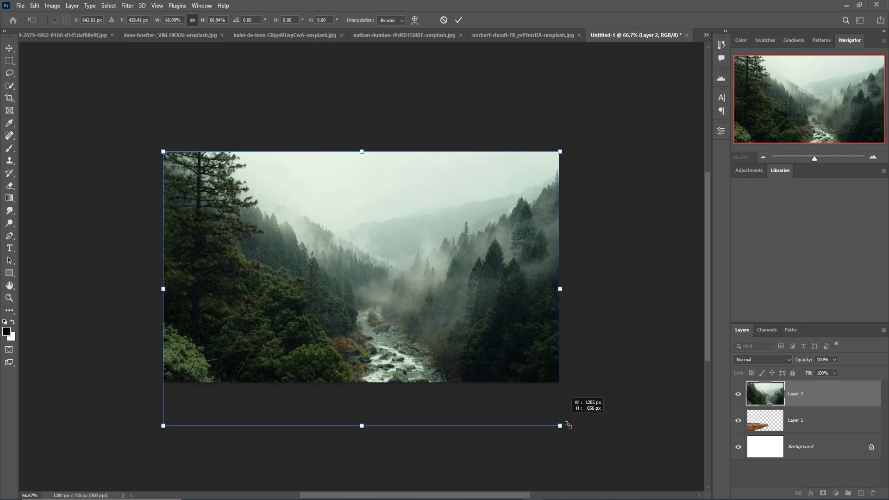
left_click(458, 20)
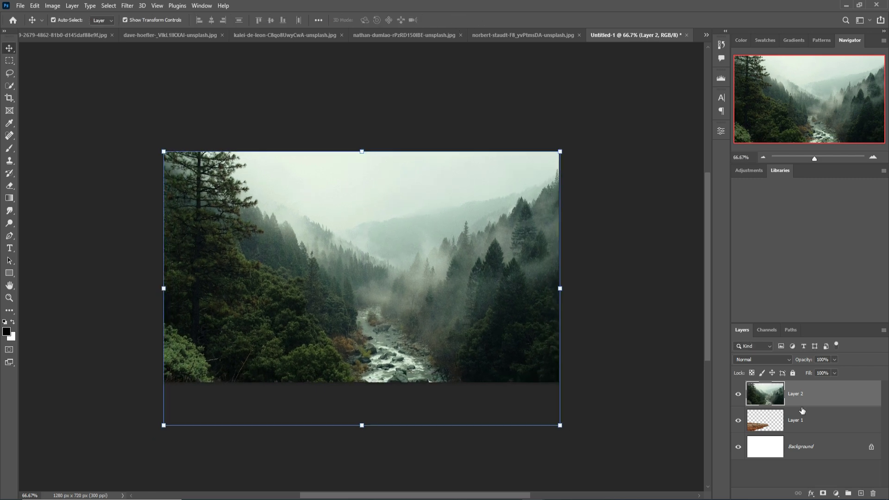
Place the forest layer beneath the rock layer and move the forest down, leaving the canvas's upper part empty.
left_click_drag(802, 395, 828, 424)
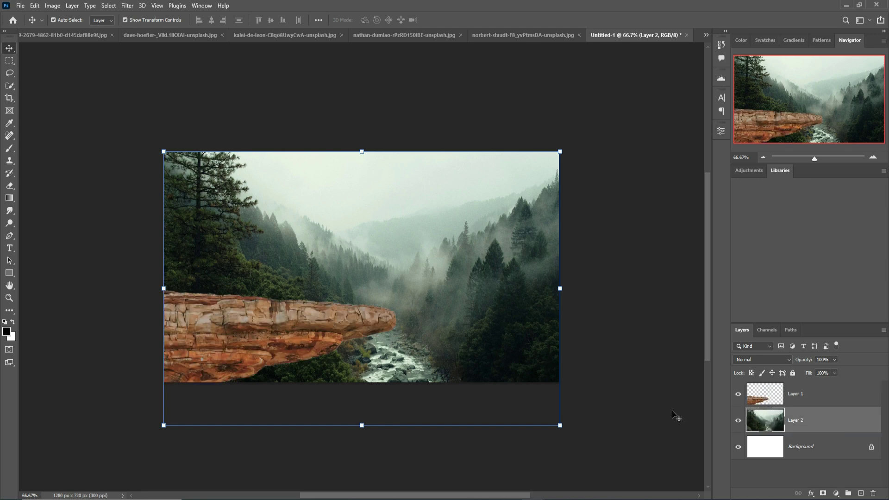
left_click_drag(436, 212, 435, 281)
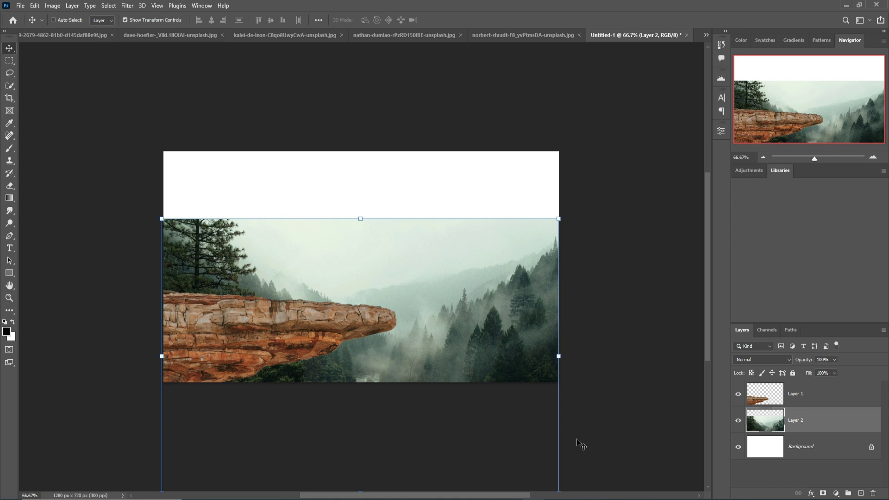
Scale the forest layer's height to 87.38% and stretch it horizontally to the canvas's right edge and well past its left edge.
key("ctrl+minus")
key("ctrl+minus")
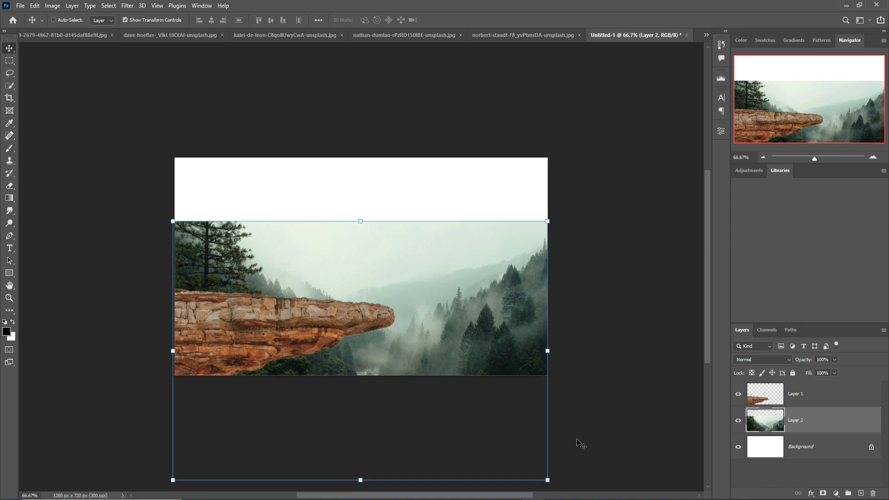
left_click_drag(365, 438, 360, 410)
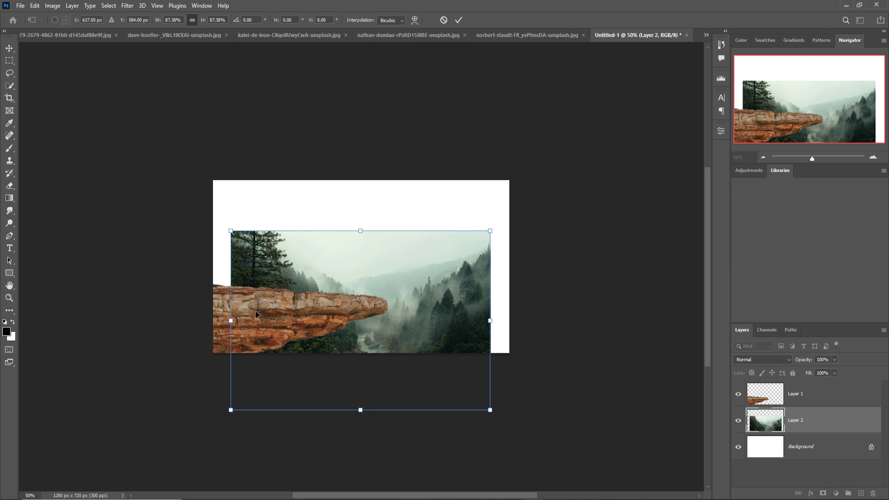
left_click_drag(233, 326, 126, 326)
left_click_drag(490, 320, 508, 320)
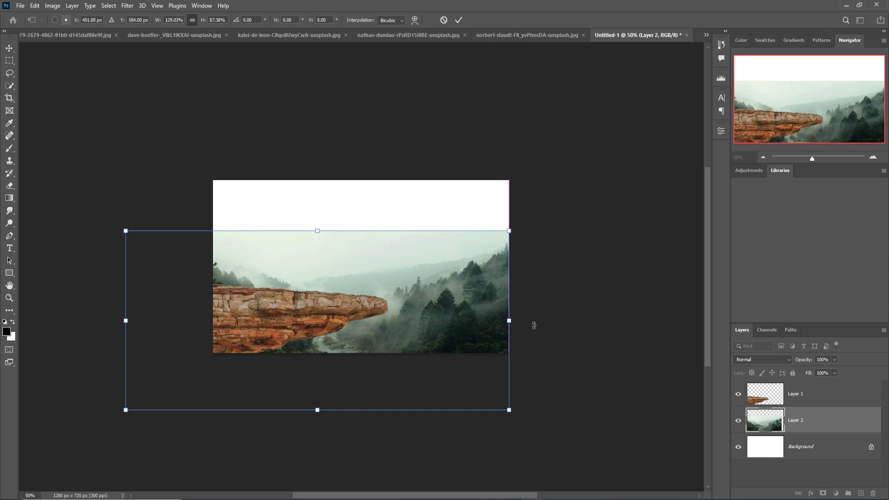
left_click_drag(127, 324, 154, 326)
left_click(457, 21)
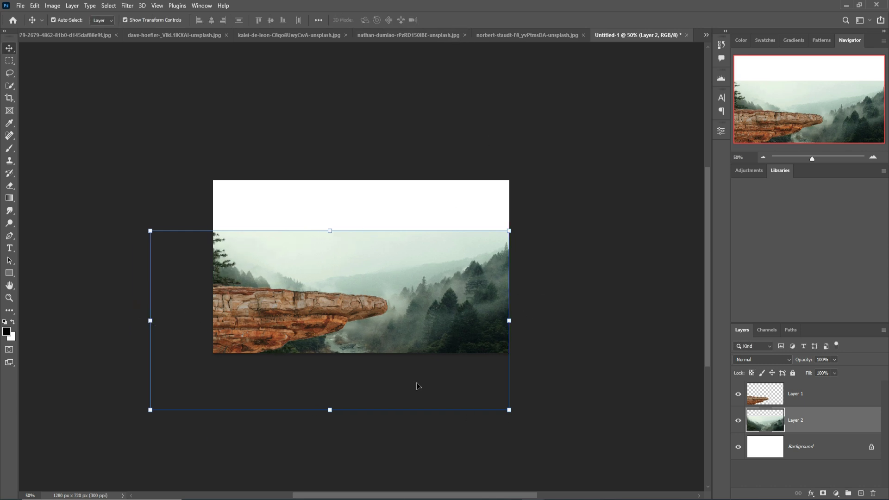
Move the forest layer slightly lower and enlarge it to about 102%.
left_click_drag(411, 339, 410, 351)
left_click_drag(515, 248, 523, 243)
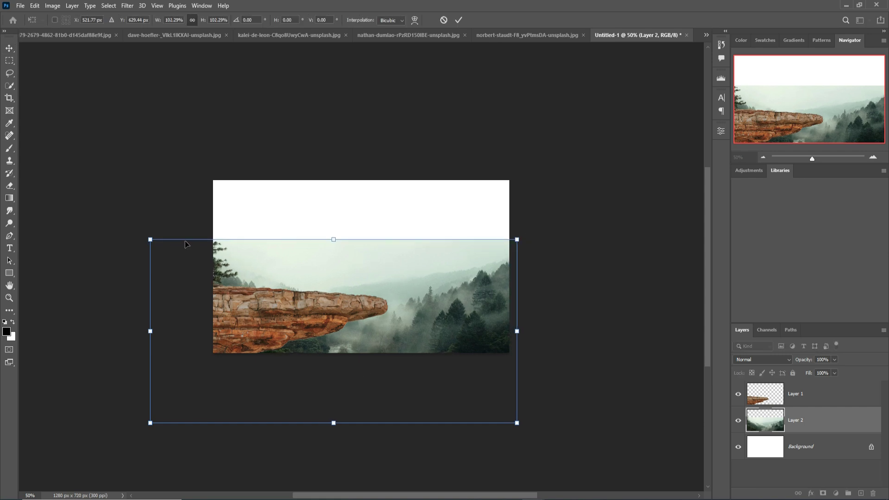
key("Return")
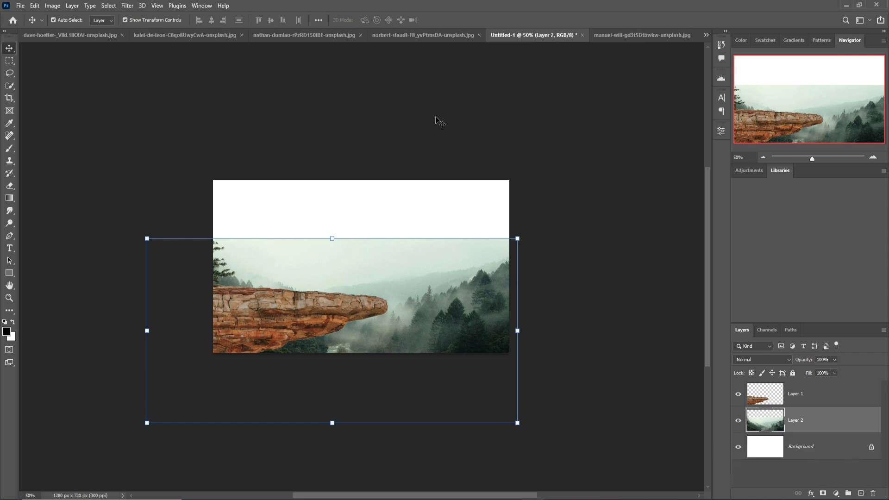
In the starry night photo, select a full-width rectangular area of sky just above the mountains and get the Move tool ready.
left_click(615, 36)
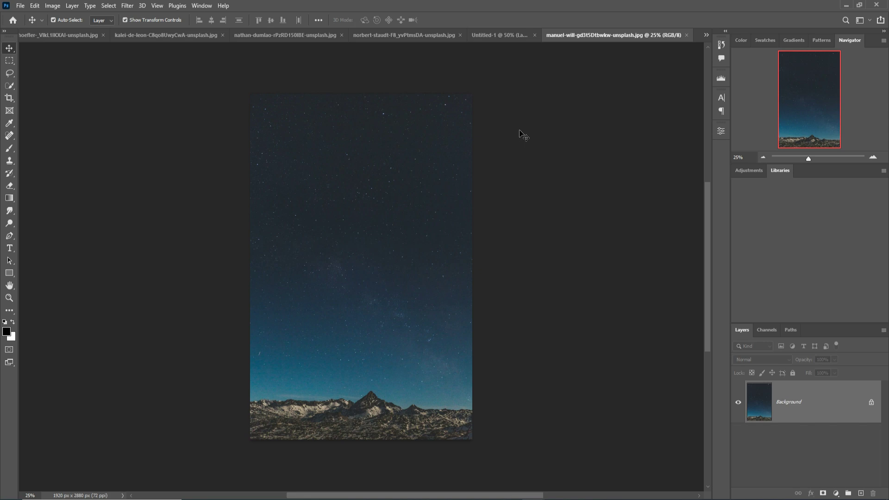
left_click(14, 60)
left_click_drag(251, 235, 561, 381)
key("v")
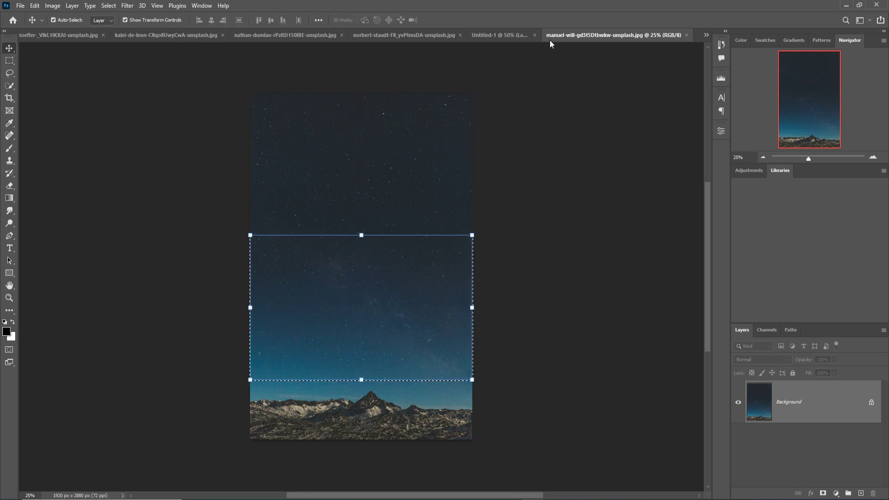
Float the starry night photo, move its selected sky area into the composition as a new layer, and close the photo.
left_click_drag(592, 35, 601, 60)
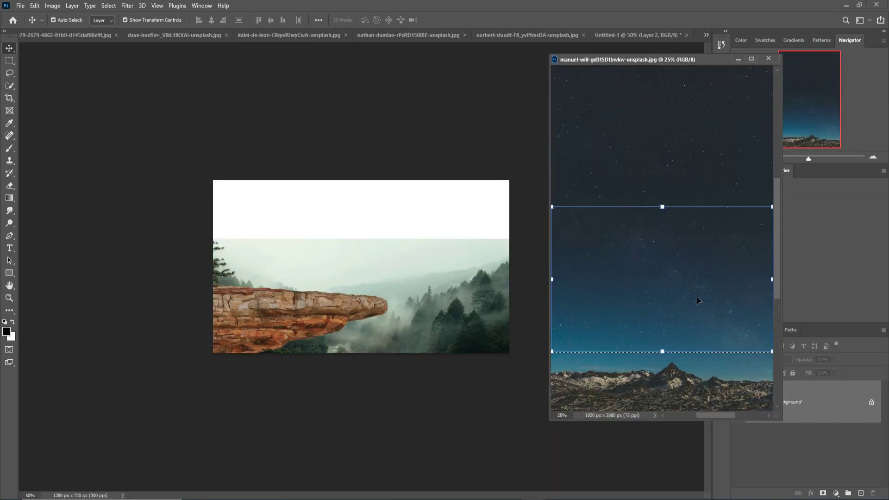
left_click_drag(696, 296, 414, 221)
left_click(736, 59)
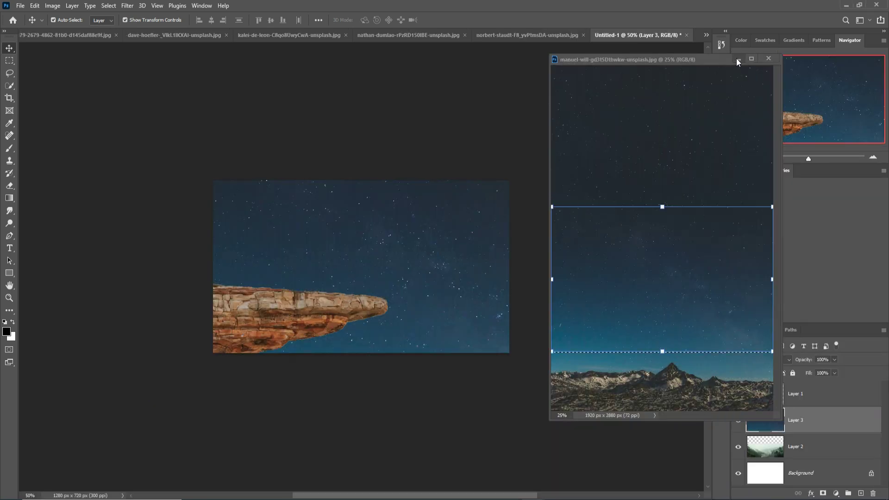
left_click(769, 59)
Scale the sky layer to 1280 x 676 px, aligned with the canvas's upper edge, and place it beneath the forest layer.
left_click_drag(362, 104, 365, 230)
left_click_drag(384, 270, 366, 223)
left_click_drag(482, 273, 521, 273)
left_click_drag(216, 356, 218, 345)
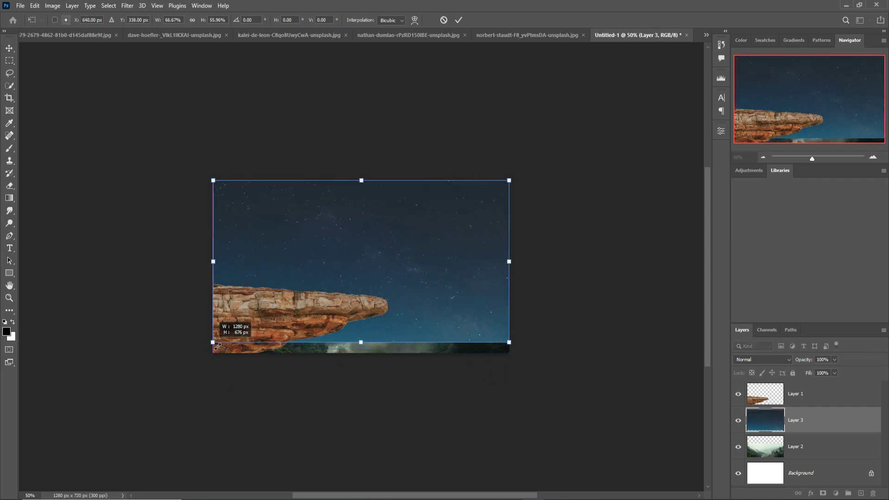
left_click(459, 20)
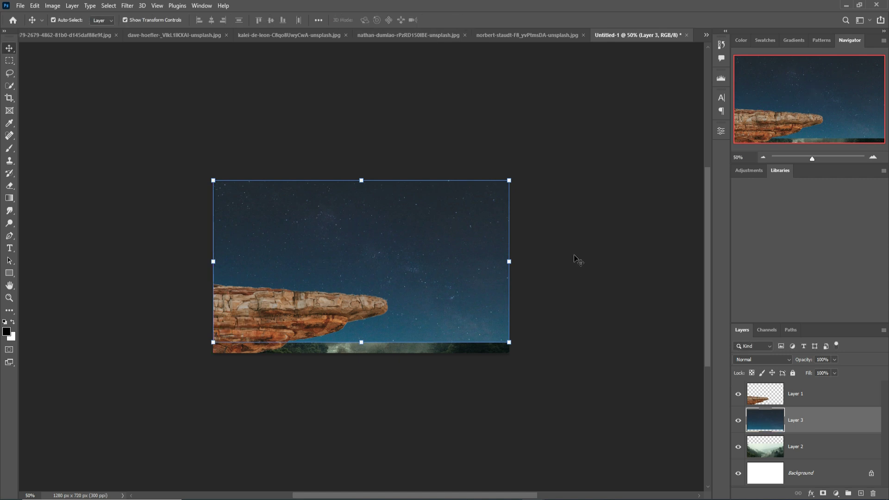
left_click_drag(817, 427, 814, 459)
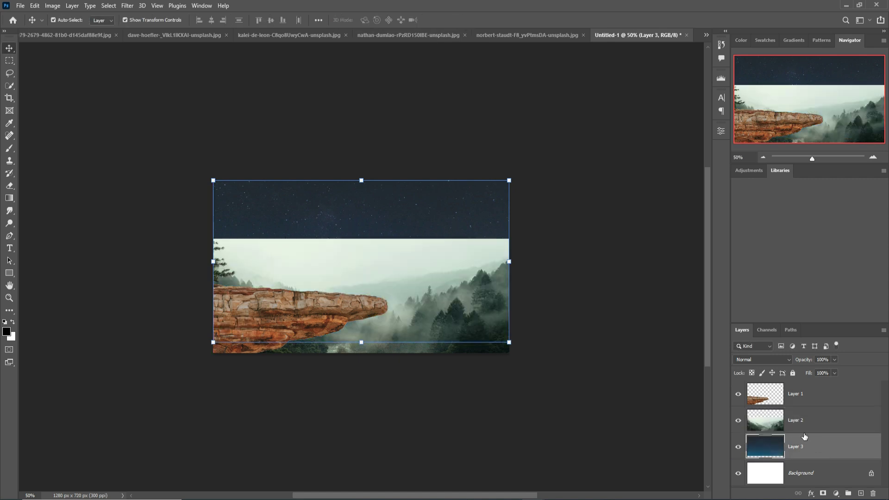
Add a layer mask to the forest layer and hide its hard upper edge with a soft black brush at 100% opacity.
left_click(819, 420)
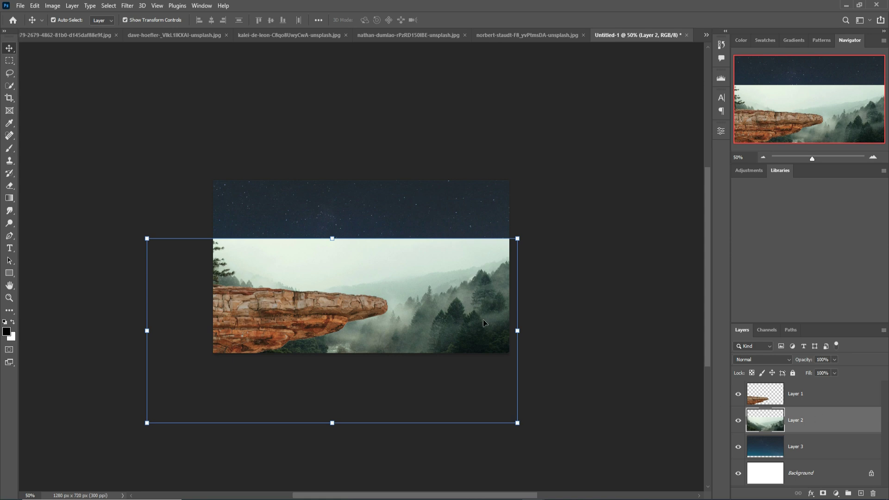
left_click(824, 494)
left_click(10, 150)
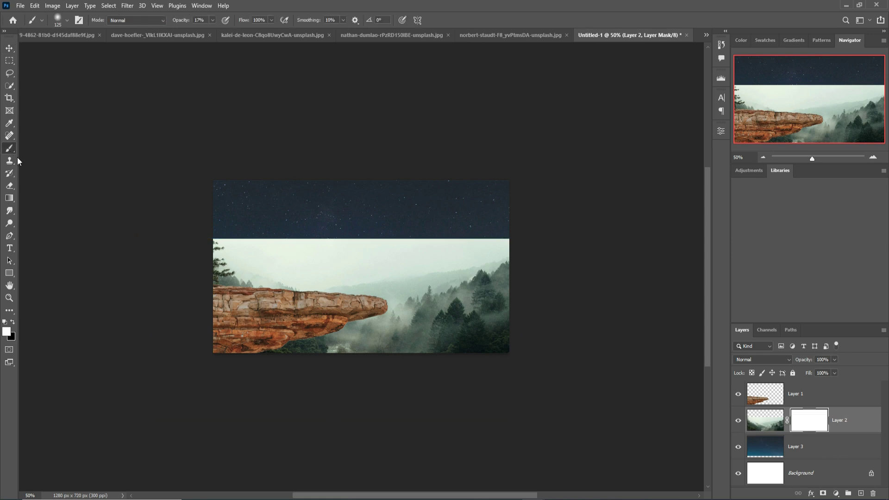
left_click(212, 21)
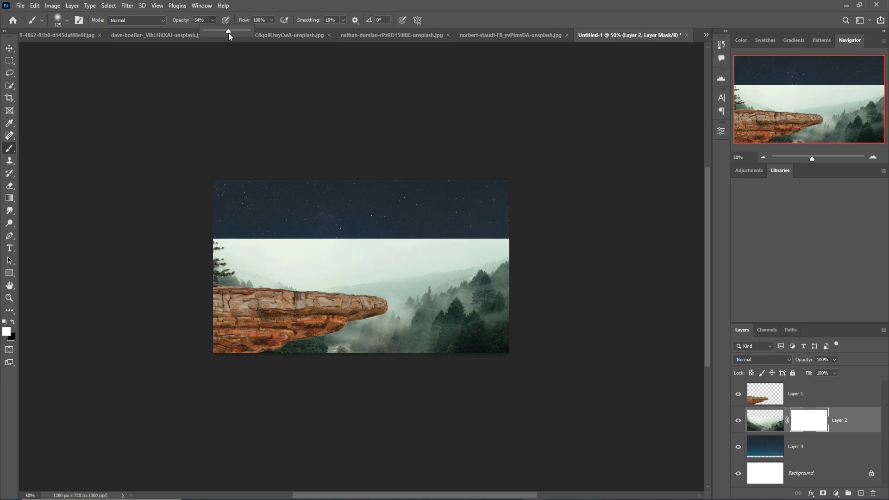
left_click_drag(218, 246, 357, 245)
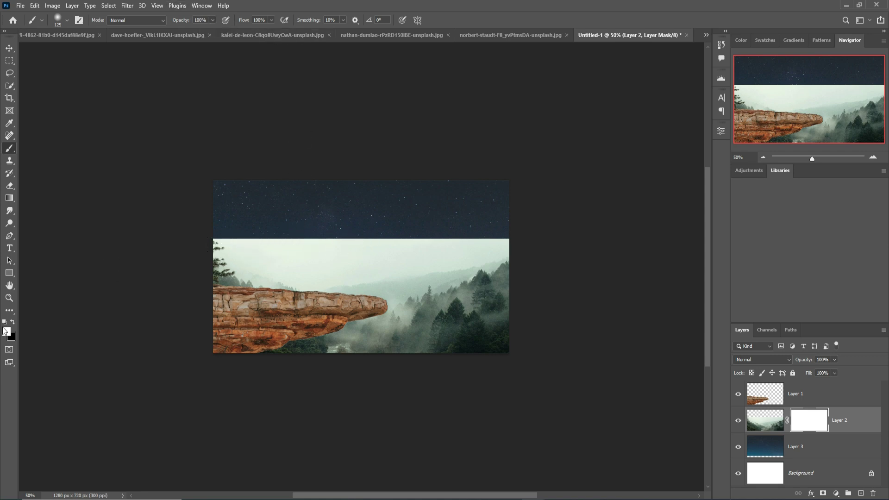
mouse_move(214, 246)
left_mouse_down()
mouse_move(543, 245)
mouse_move(209, 243)
mouse_move(587, 243)
mouse_move(466, 243)
mouse_move(560, 241)
left_mouse_up()
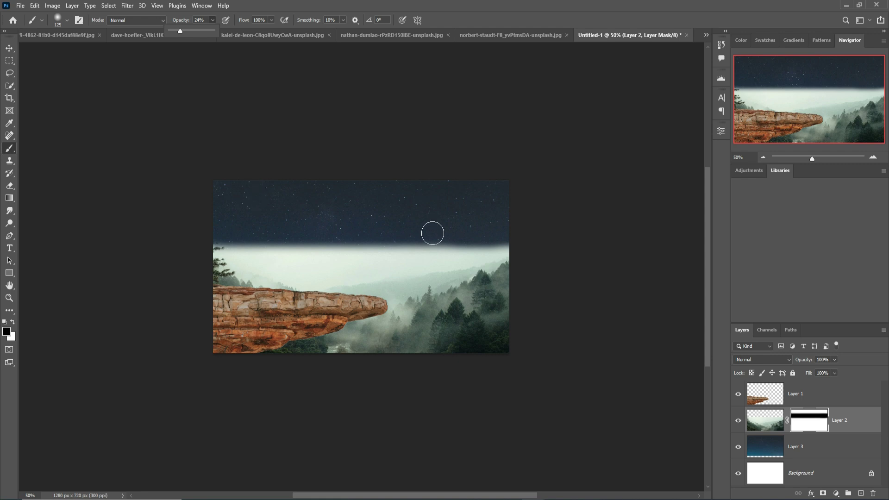
Blend the forest into the starry sky by painting black on its mask with a 400 px brush, at 24% and at 100% opacity.
key("bracketright")
key("bracketright")
key("bracketright")
key("bracketright")
key("bracketright")
key("bracketright")
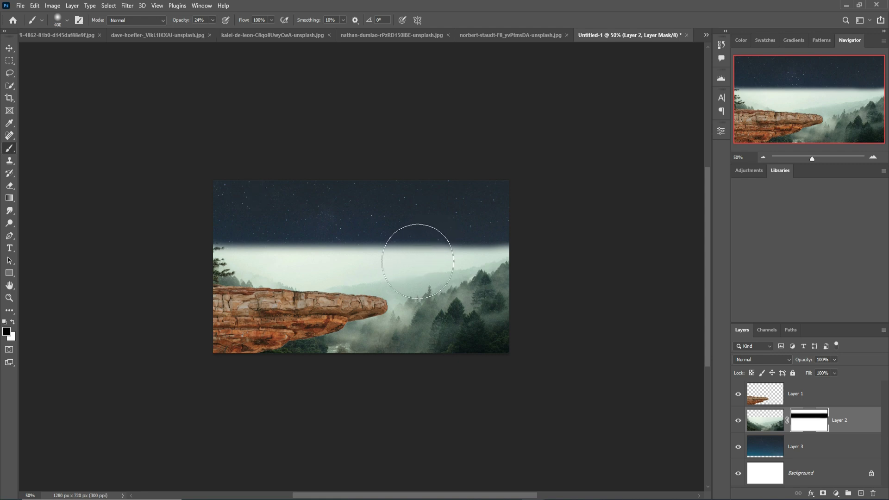
mouse_move(292, 258)
left_mouse_down()
mouse_move(321, 273)
mouse_move(274, 274)
mouse_move(284, 280)
mouse_move(259, 266)
mouse_move(239, 282)
mouse_move(302, 284)
mouse_move(248, 293)
mouse_move(358, 272)
mouse_move(473, 267)
mouse_move(505, 279)
mouse_move(513, 262)
mouse_move(549, 260)
mouse_move(561, 269)
mouse_move(381, 302)
mouse_move(281, 243)
mouse_move(449, 310)
mouse_move(583, 275)
mouse_move(287, 298)
mouse_move(350, 265)
mouse_move(288, 254)
mouse_move(543, 256)
mouse_move(377, 259)
mouse_move(371, 270)
mouse_move(450, 276)
left_mouse_up()
left_click_drag(213, 19, 266, 37)
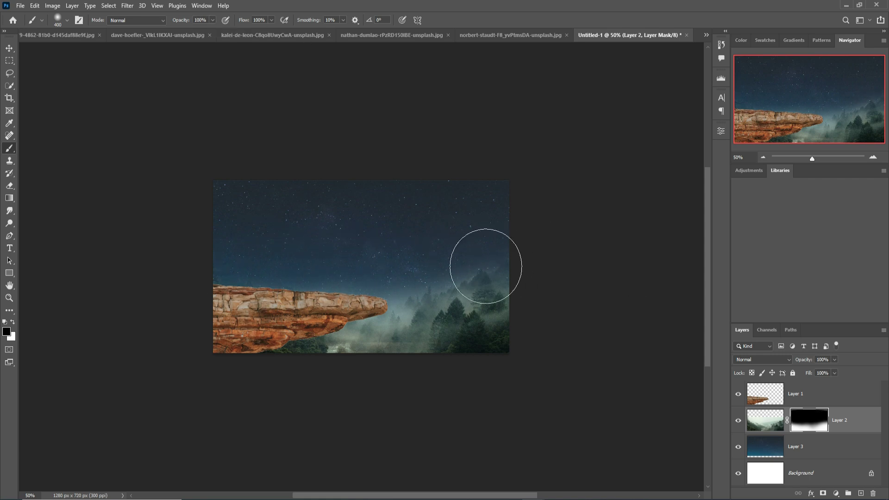
left_click_drag(366, 297, 336, 288)
key("v")
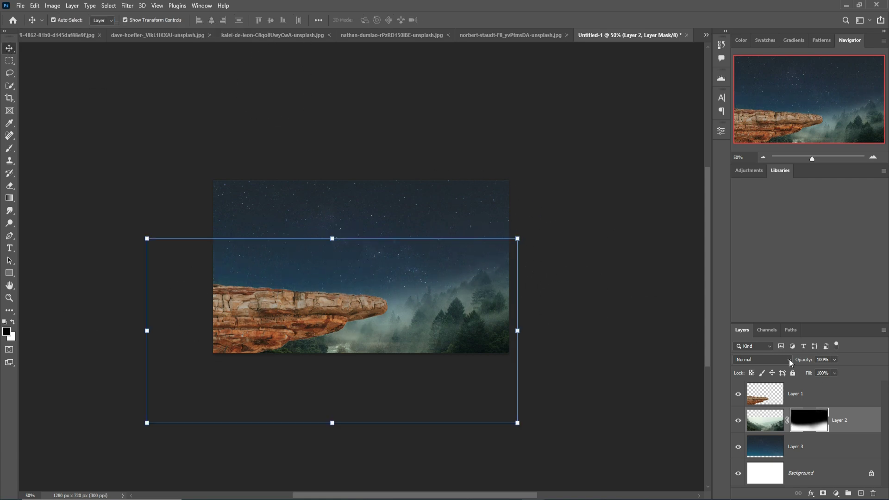
Add a Color Balance adjustment clipped to the forest layer and shift its midtones toward cyan and blue.
left_click(851, 421)
left_click(836, 493)
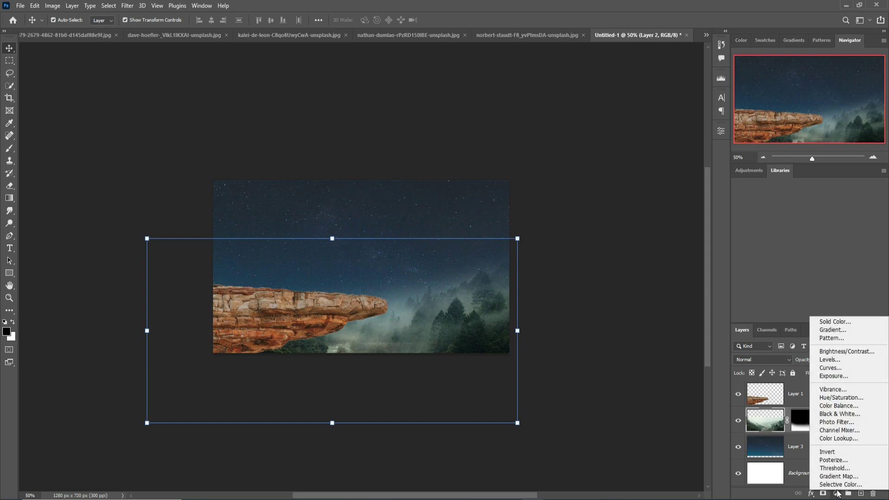
left_click(842, 405)
left_click(642, 290)
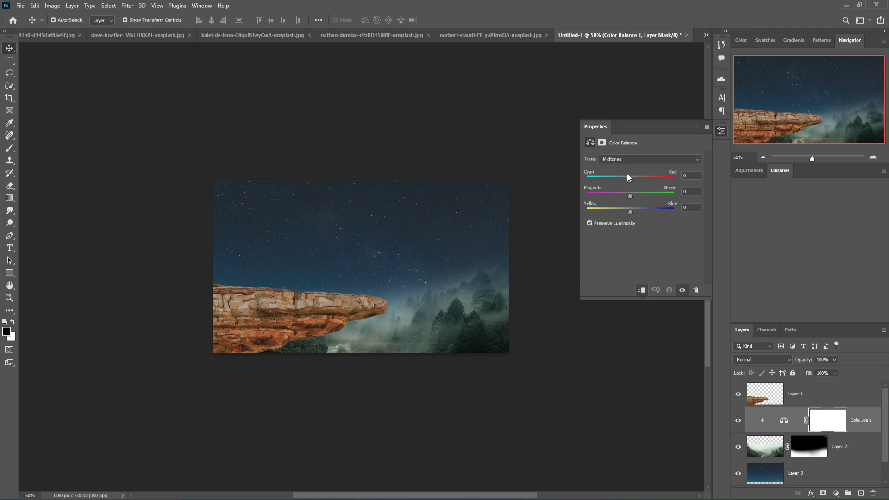
left_click_drag(625, 178, 637, 212)
left_click(696, 127)
Clip a Hue/Saturation adjustment to the rock ledge with Hue +180, Saturation -38 and Lightness about -19.
left_click(280, 315)
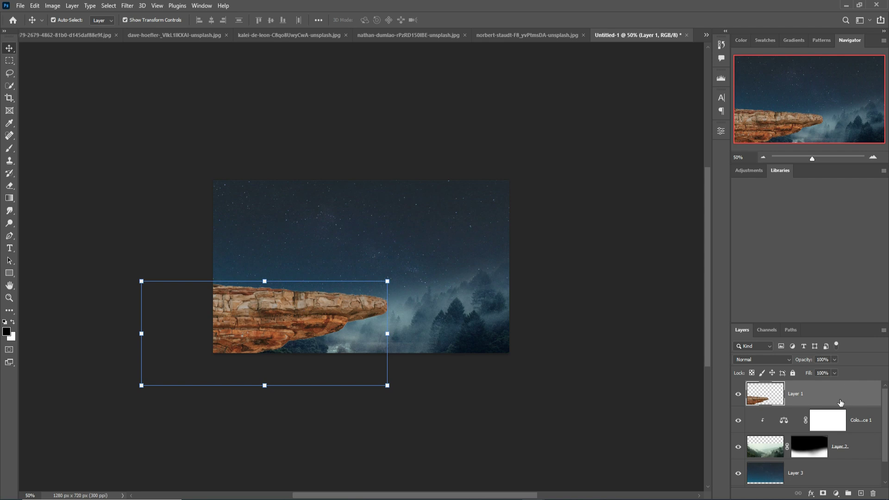
left_click(837, 494)
left_click(828, 411)
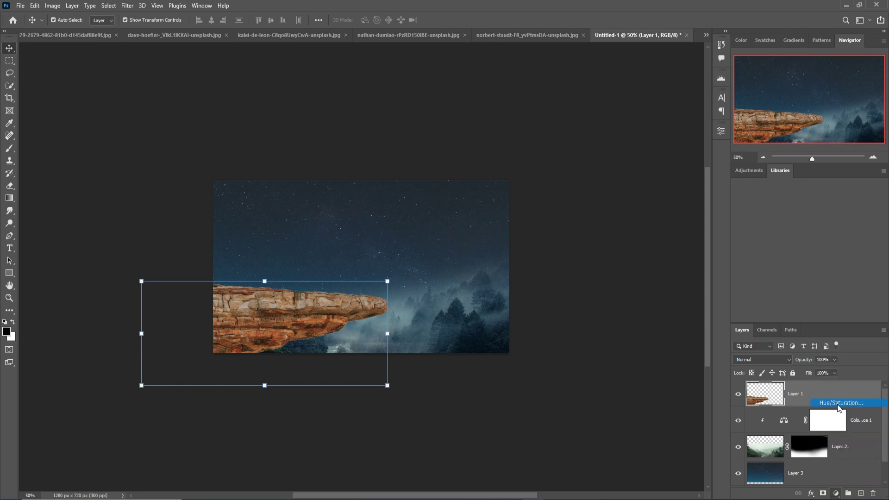
left_click(642, 290)
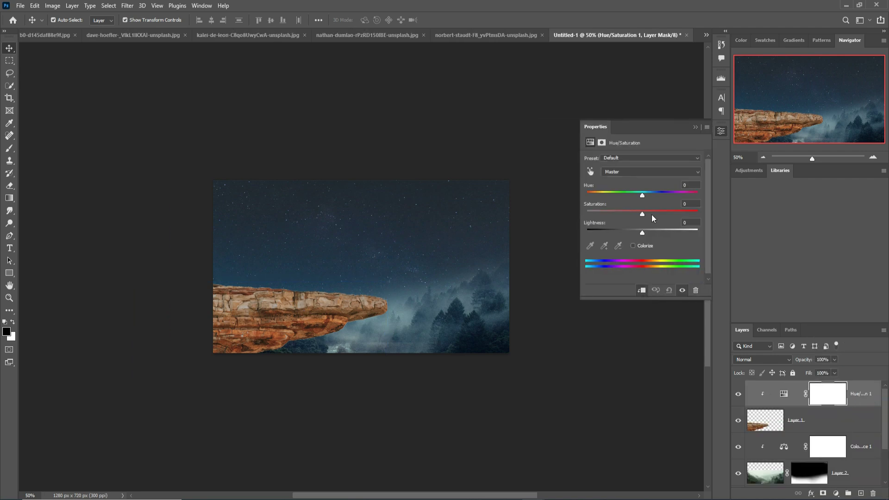
left_click_drag(643, 195, 699, 198)
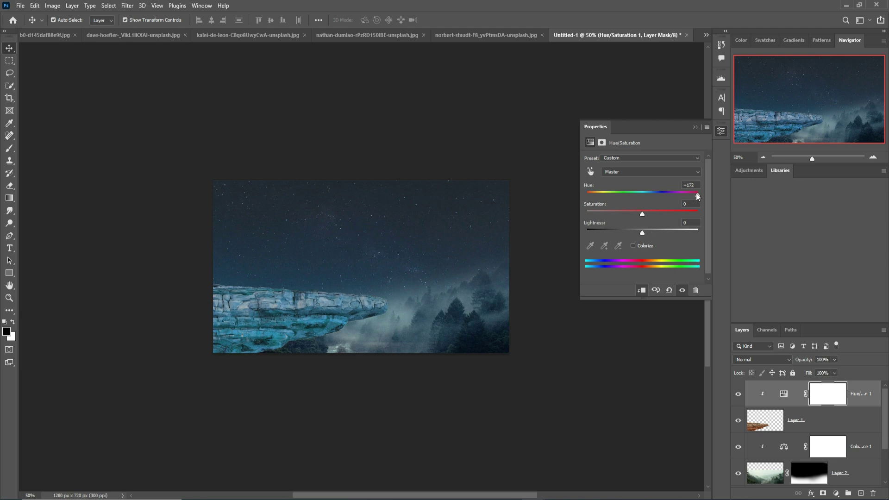
left_click_drag(696, 195, 702, 197)
left_click_drag(642, 235, 635, 235)
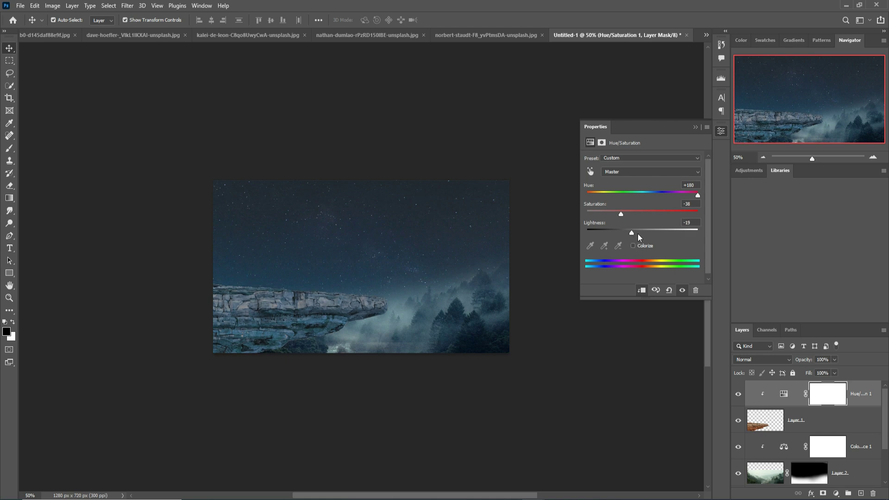
left_click(695, 128)
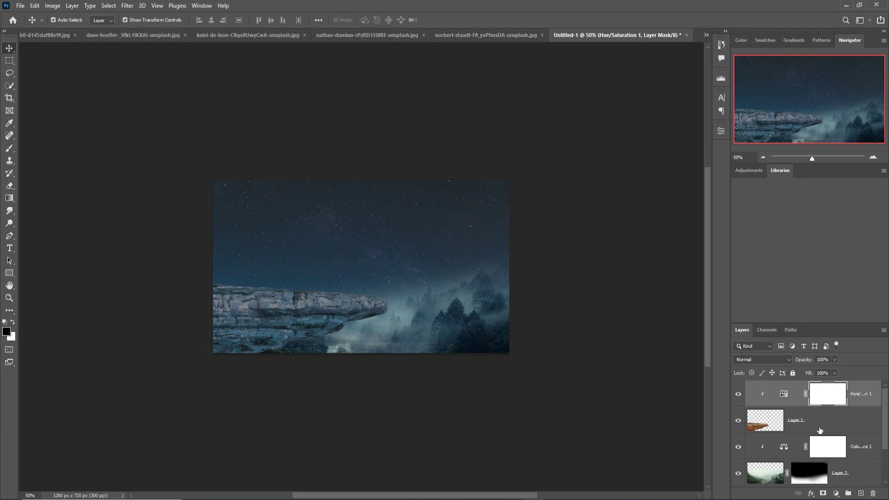
Add a Curves adjustment clipped to the rock ledge above its Hue/Saturation and bend the RGB curve down to darken the midtones.
left_click(824, 425)
left_click(836, 493)
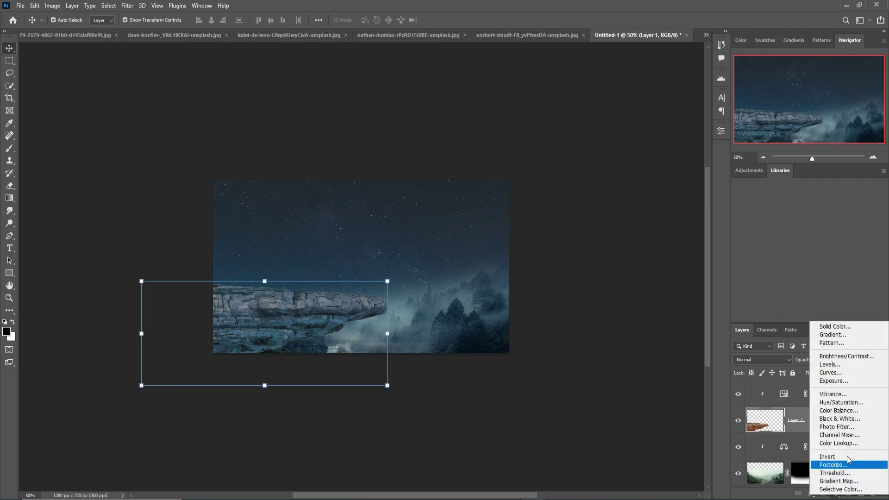
left_click(797, 400)
left_click(799, 401)
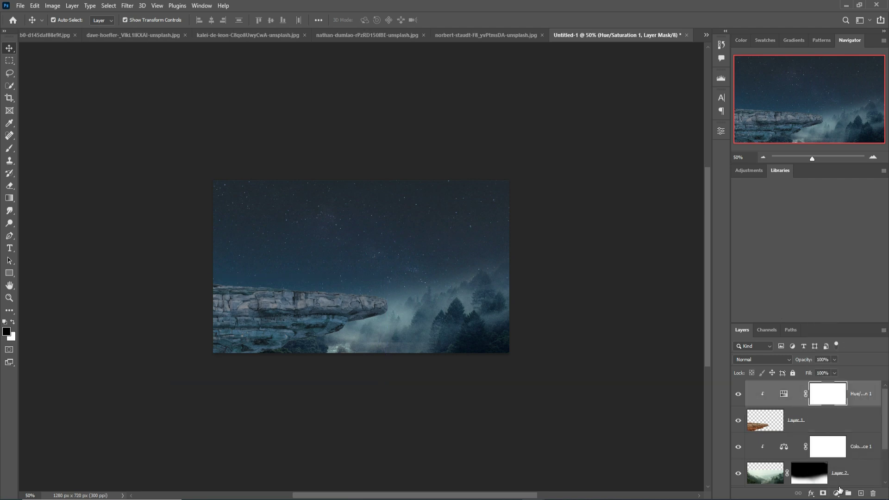
left_click(837, 493)
left_click(837, 379)
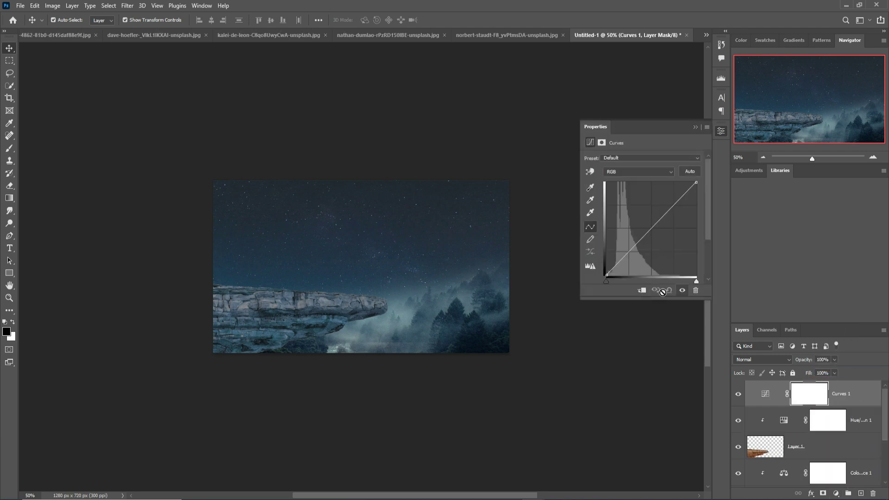
left_click(642, 291)
left_click_drag(657, 233, 681, 215)
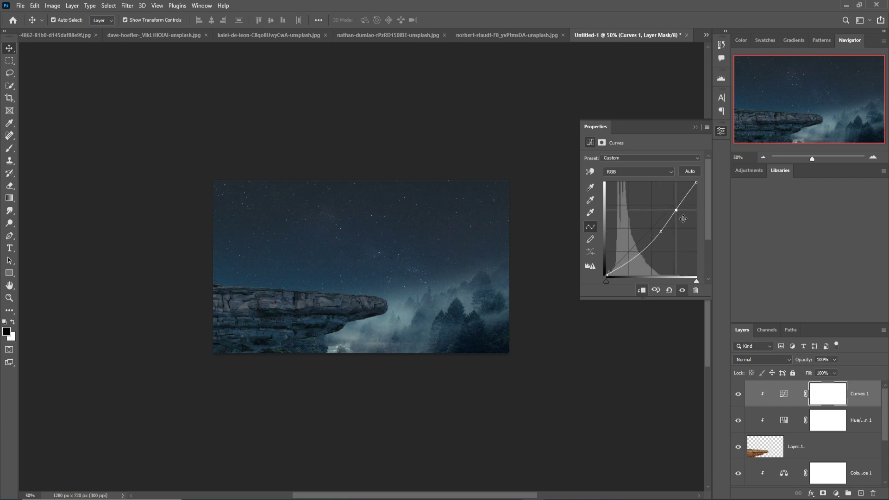
left_click(694, 128)
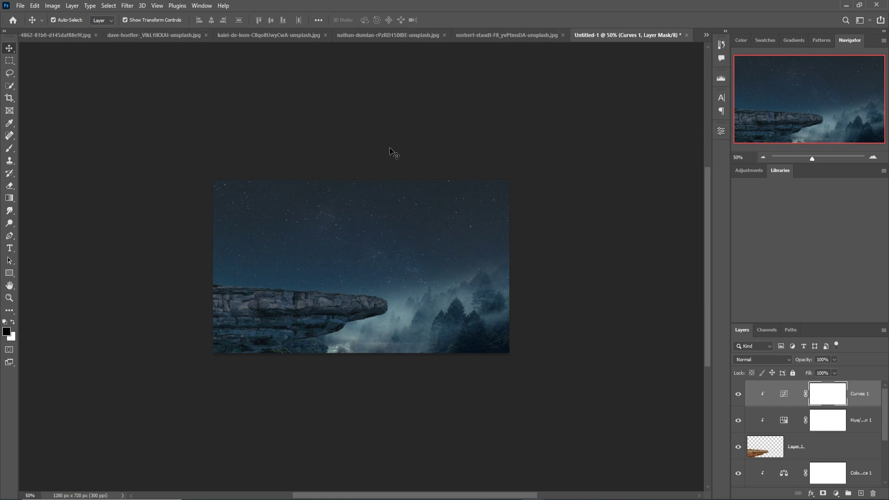
In the desert boulders photo, lasso the small round boulder in front of the pile, including the grass at its base.
left_click(480, 35)
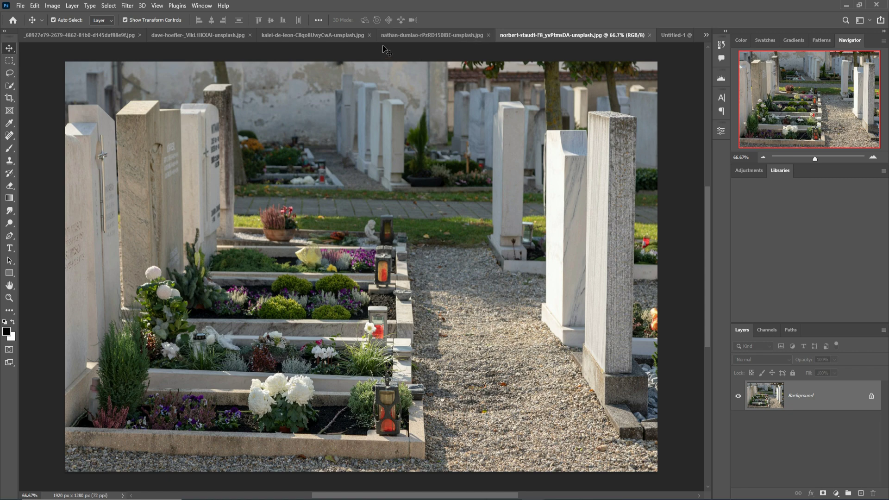
left_click(404, 35)
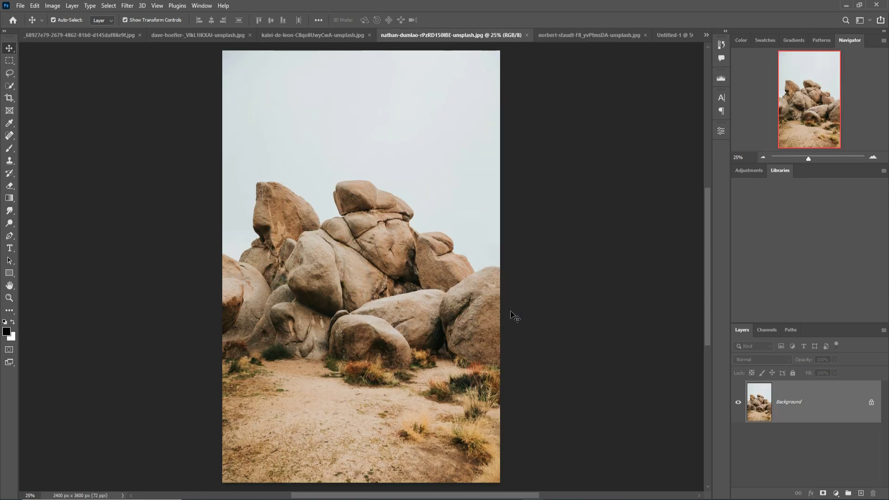
left_click(315, 35)
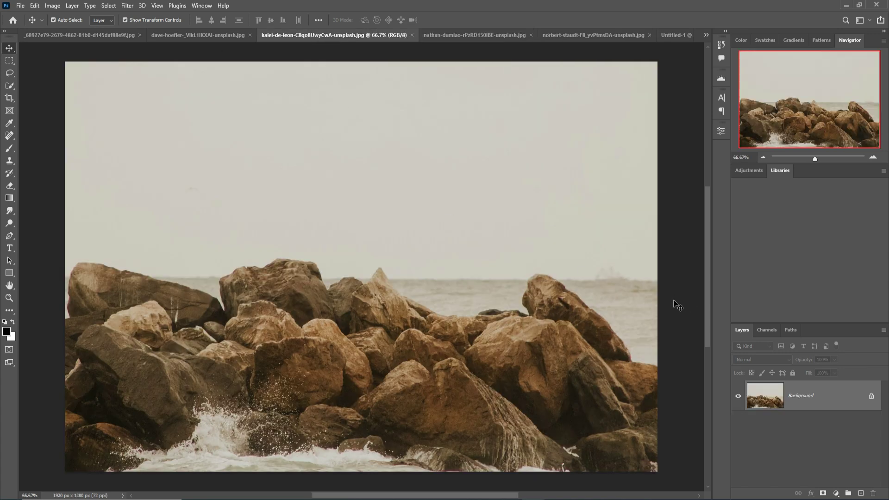
left_click(208, 35)
left_click(493, 36)
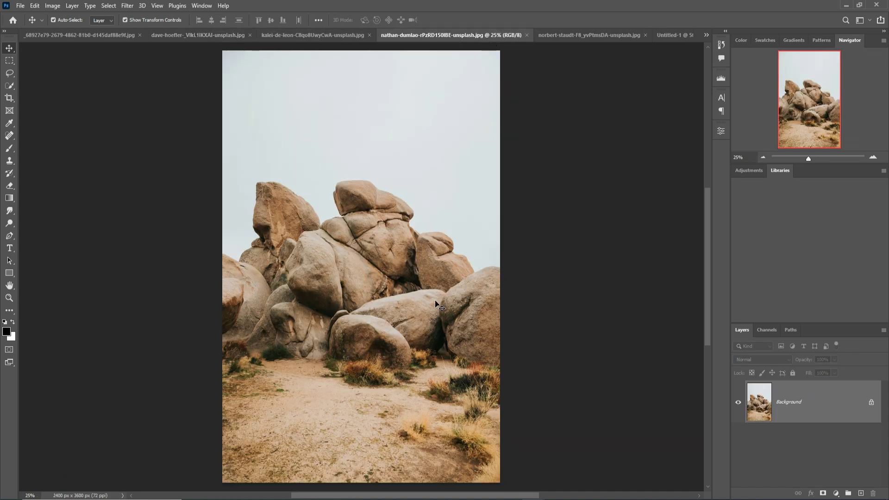
left_click(9, 73)
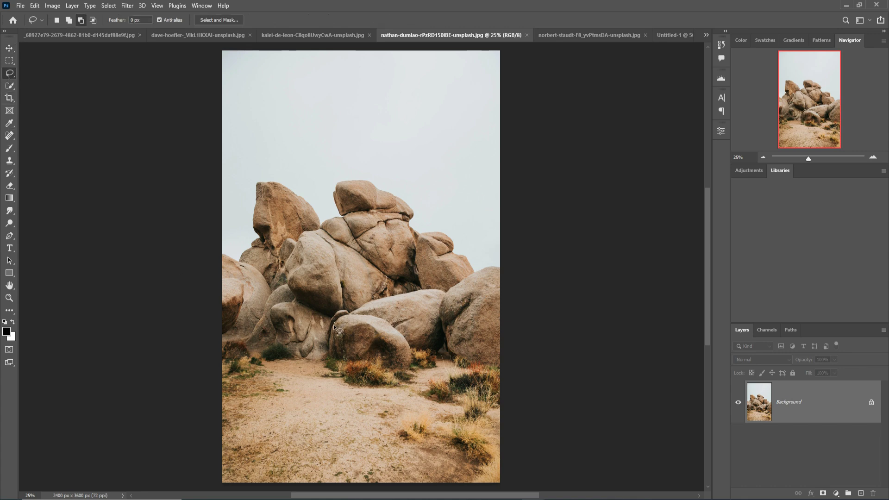
left_click_drag(332, 335, 329, 361)
mouse_move(367, 389)
left_mouse_down()
mouse_move(400, 388)
mouse_move(414, 356)
left_mouse_up()
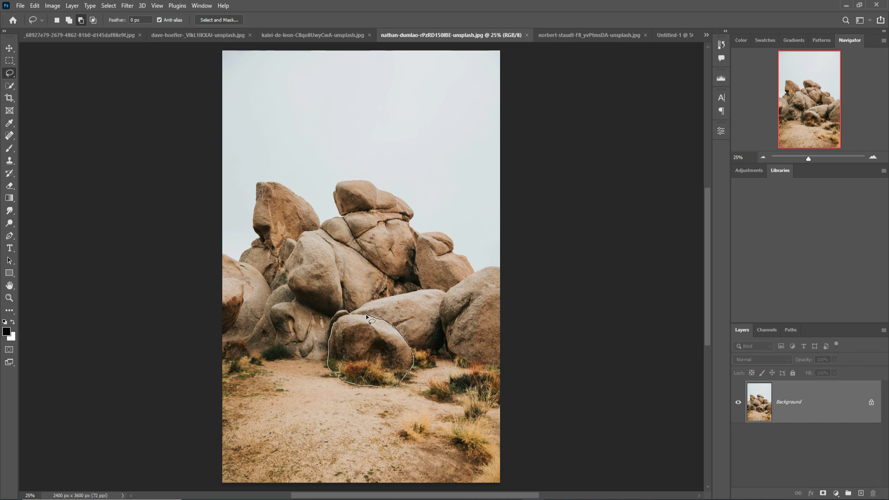
left_click_drag(340, 320, 341, 319)
Float the desert boulders photo, move the selected boulder into the composition as a new layer, and minimize the photo.
key("v")
left_click_drag(426, 36, 434, 65)
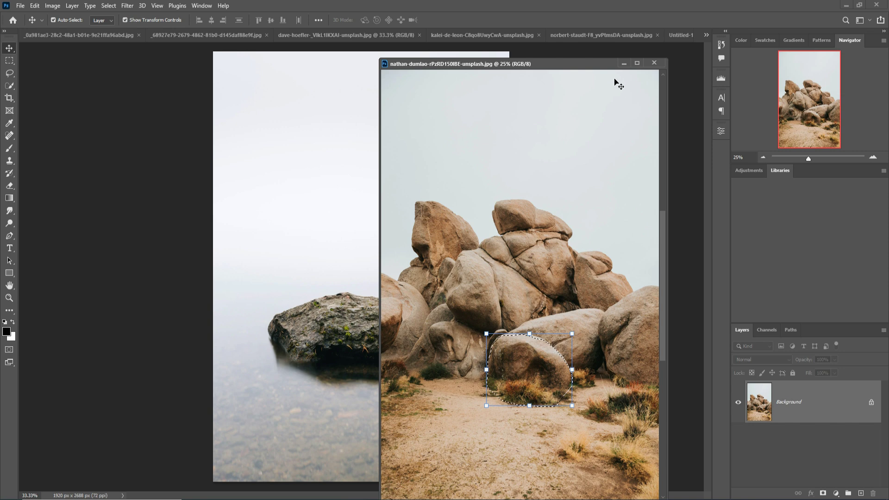
left_click(671, 36)
left_click_drag(550, 371, 295, 271)
left_click(624, 63)
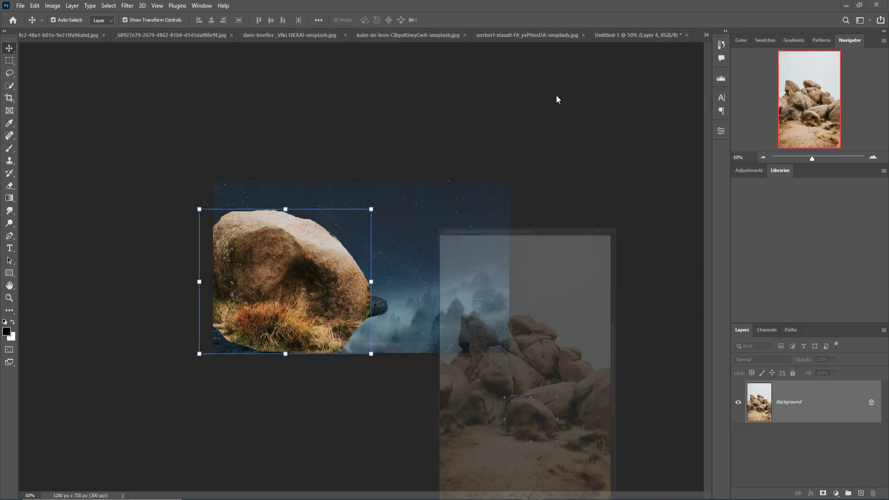
Shrink the boulder to a small stone resting on top of the rock ledge, and select the rock ledge layer.
left_click_drag(371, 209, 270, 303)
left_click_drag(257, 329, 316, 283)
left_click_drag(331, 246, 297, 279)
left_click_drag(283, 300, 262, 295)
key("ctrl+plus")
key("ctrl+plus")
key("Return")
left_click(824, 477)
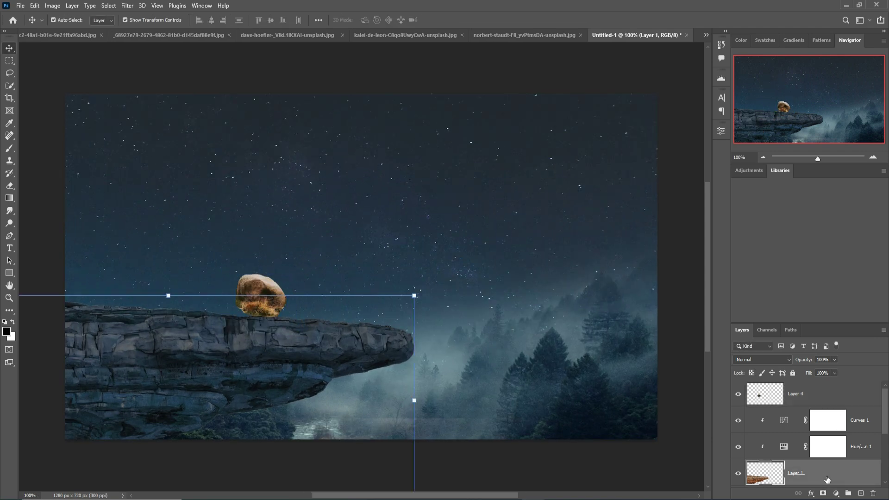
Move the rock ledge together with its clipped adjustments down and to the left, and set the boulder back on top of it.
left_click(866, 421, "shift")
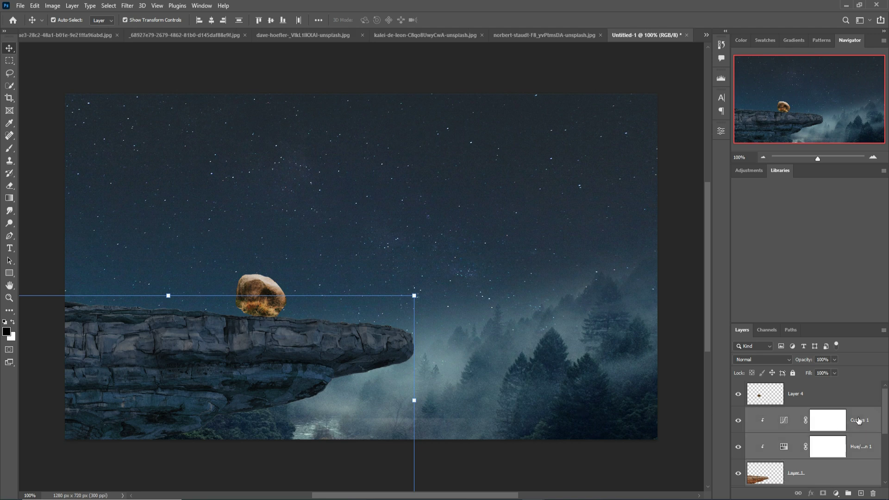
left_click_drag(306, 351, 258, 359)
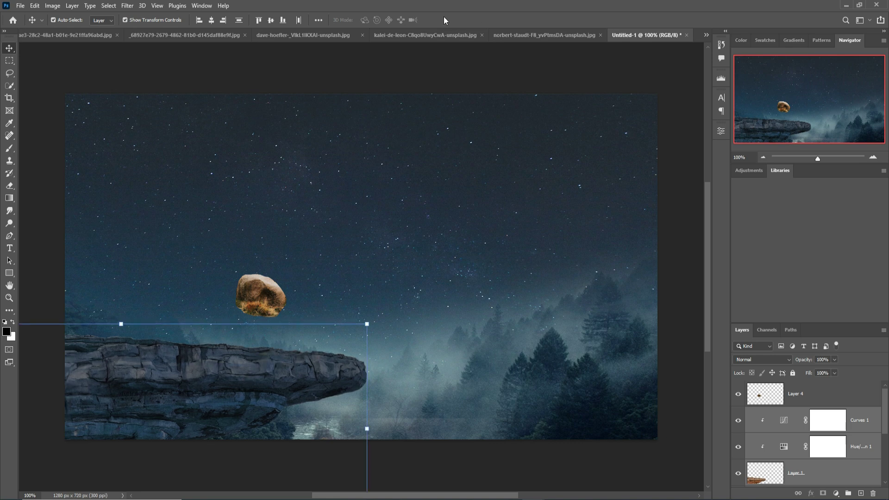
left_click_drag(264, 297, 256, 330)
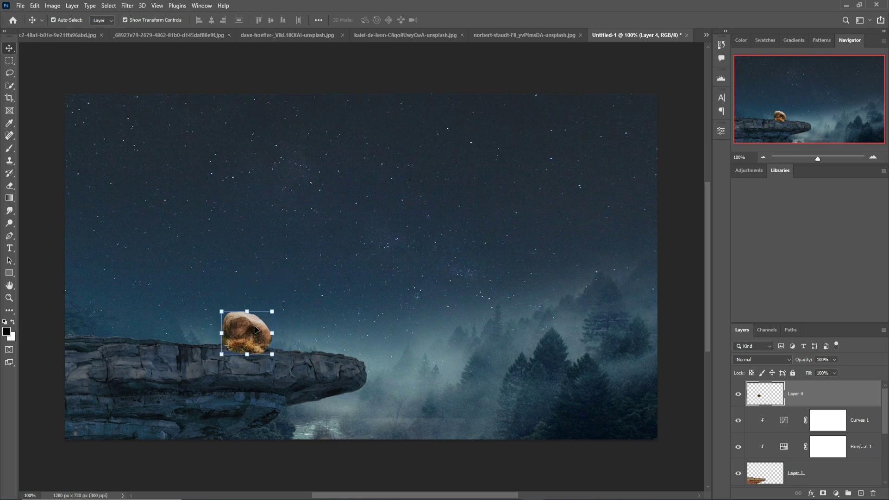
Paint white at 18% brush opacity on the misty forest layer's mask to reveal more trees and fog on both sides.
scroll(819, 442, "down", 5)
left_click(818, 434)
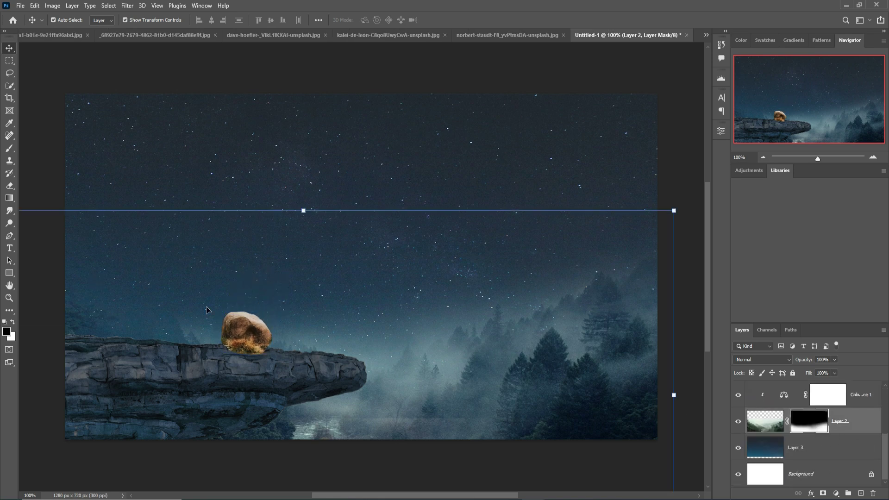
left_click(9, 149)
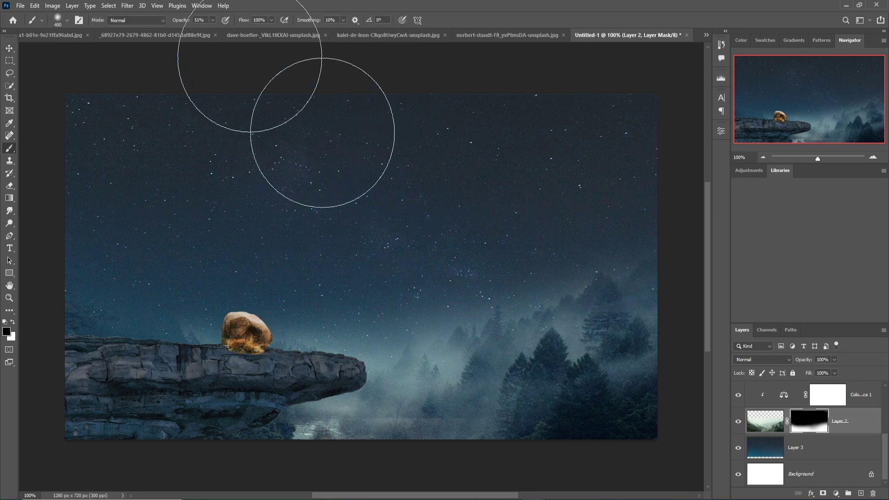
left_click(13, 321)
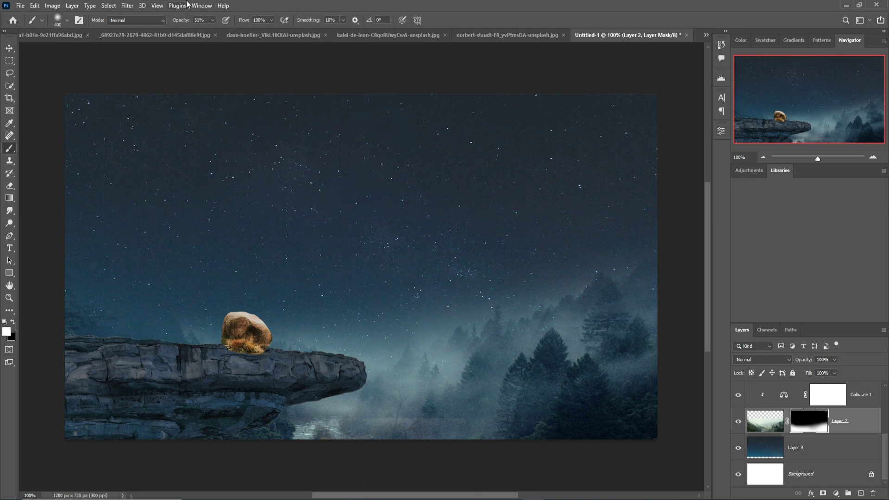
left_click(212, 21)
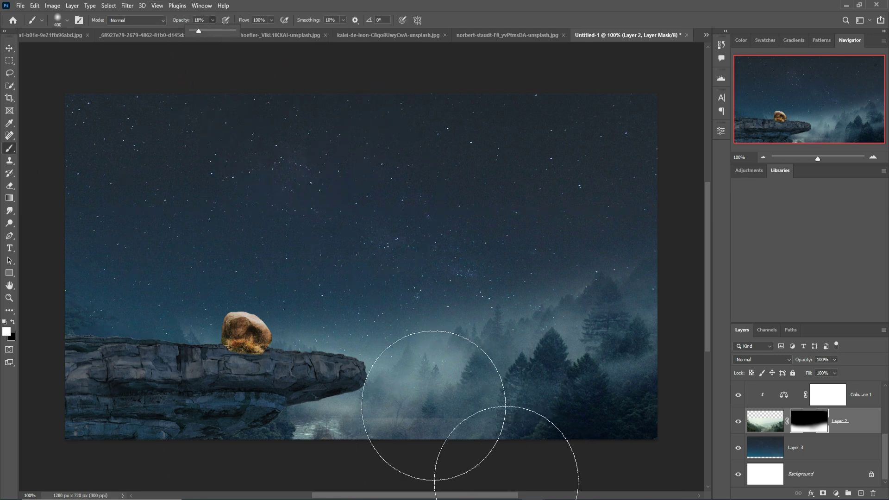
mouse_move(433, 407)
left_mouse_down()
mouse_move(379, 426)
mouse_move(438, 420)
mouse_move(397, 387)
mouse_move(470, 417)
mouse_move(609, 377)
left_mouse_up()
mouse_move(203, 448)
left_mouse_down()
mouse_move(182, 377)
mouse_move(113, 368)
mouse_move(90, 377)
mouse_move(46, 333)
left_mouse_up()
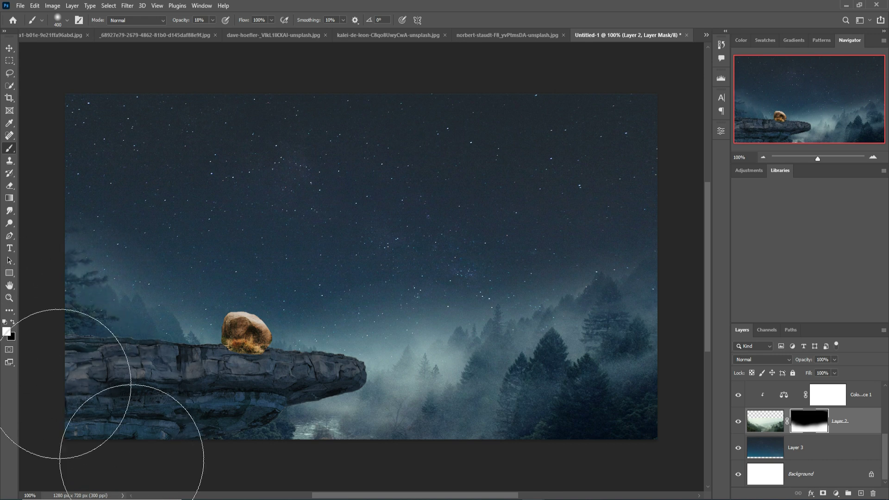
With a smaller 175 px black brush, paint the forest mask to fade the fog in the sky above the ledge's tip.
key("x")
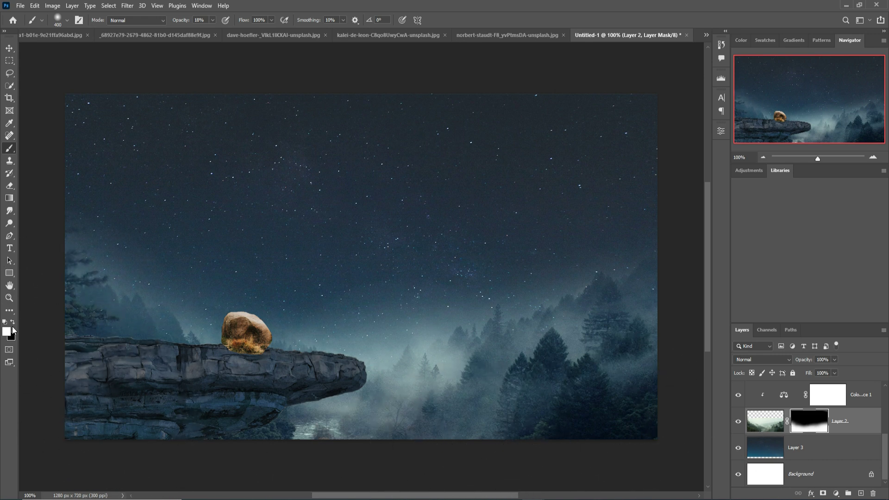
key("bracketleft")
key("bracketleft")
key("bracketleft")
key("bracketleft")
mouse_move(412, 320)
left_mouse_down()
mouse_move(403, 377)
mouse_move(454, 324)
mouse_move(476, 359)
left_mouse_up()
mouse_move(362, 348)
left_mouse_down()
mouse_move(351, 367)
mouse_move(376, 342)
mouse_move(349, 333)
left_mouse_up()
mouse_move(459, 370)
left_mouse_down()
mouse_move(455, 381)
mouse_move(457, 355)
mouse_move(469, 361)
mouse_move(433, 371)
left_mouse_up()
mouse_move(351, 370)
left_mouse_down()
mouse_move(258, 367)
mouse_move(200, 313)
mouse_move(153, 310)
mouse_move(226, 311)
left_mouse_up()
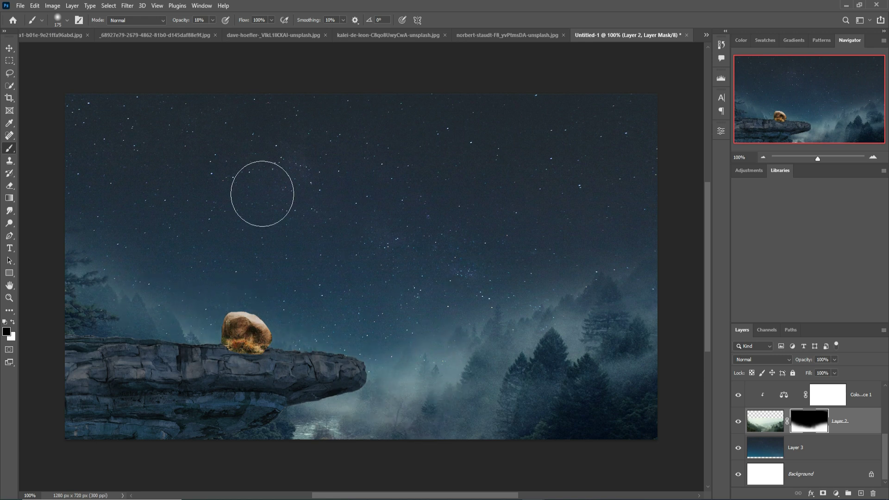
Place the boulder's layer beneath the rock ledge layer and scale the boulder to about 57%, farther back on the ledge.
left_click(9, 48)
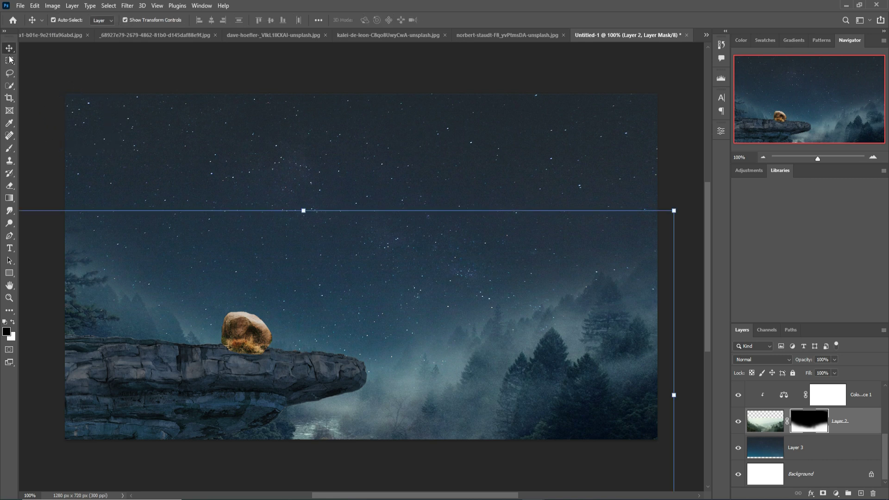
left_click(258, 330)
left_click_drag(249, 331, 236, 326)
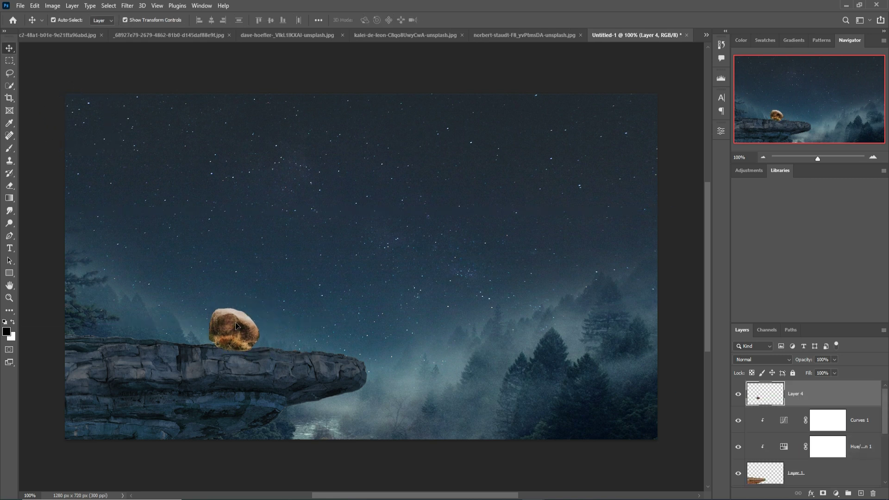
left_click_drag(871, 402, 854, 462)
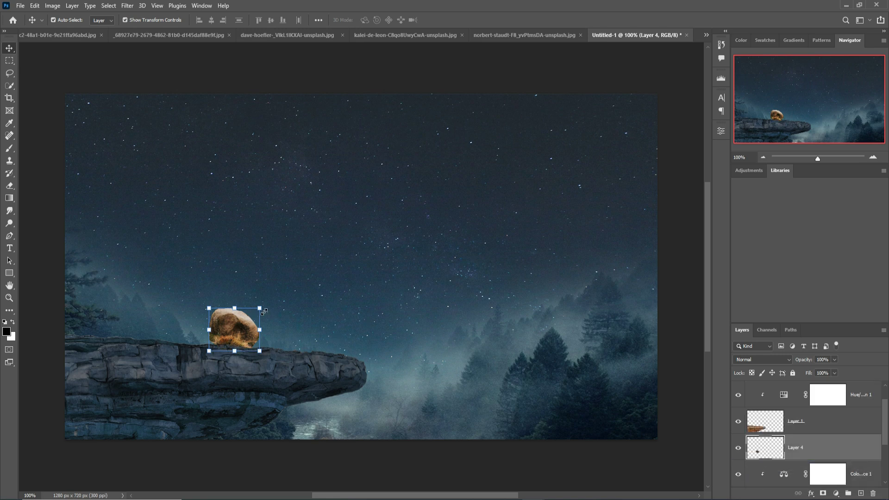
left_click_drag(264, 312, 216, 327)
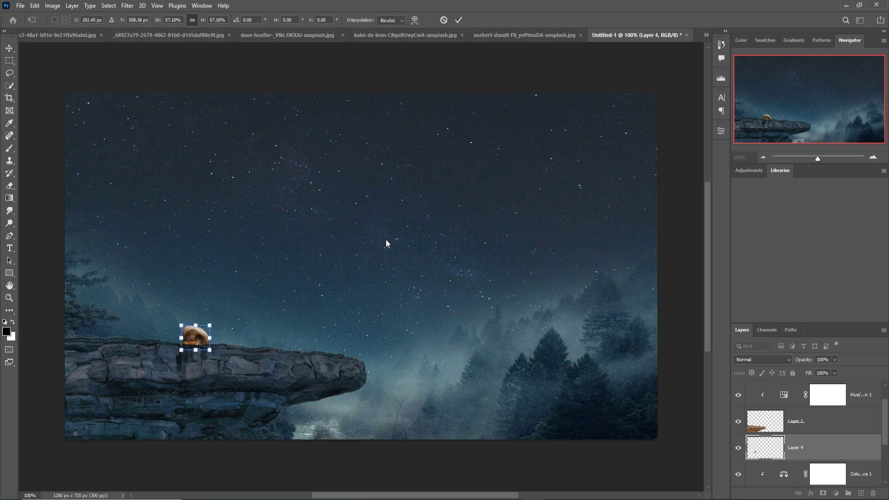
left_click(459, 20)
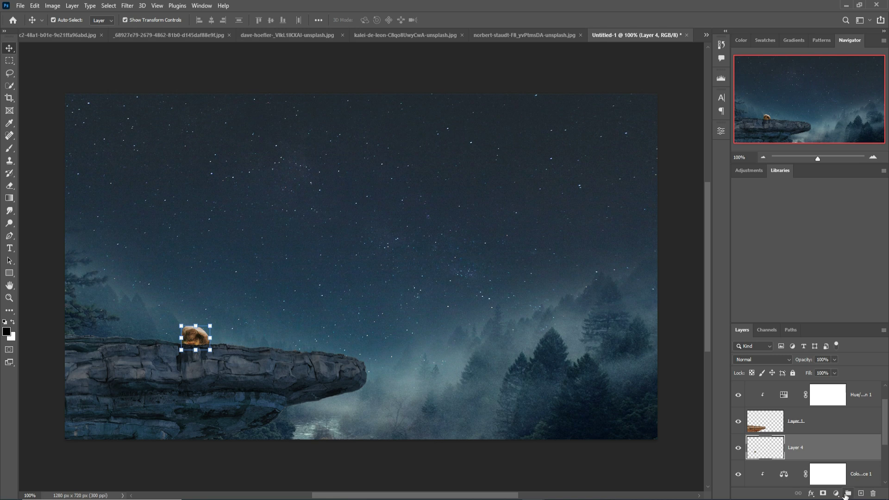
Add a Hue/Saturation adjustment clipped to the boulder with Hue +180, Saturation -13 and Lightness -31.
left_click(837, 493)
left_click(815, 398)
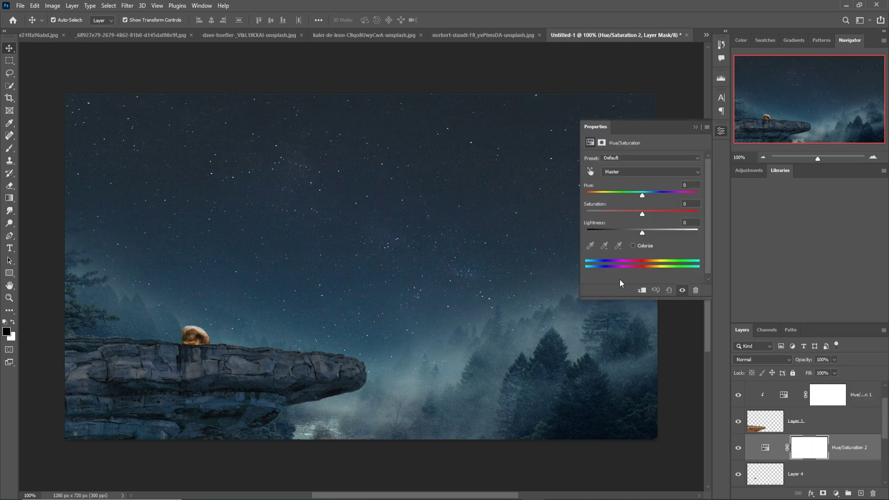
left_click(642, 290)
left_click_drag(643, 199, 699, 197)
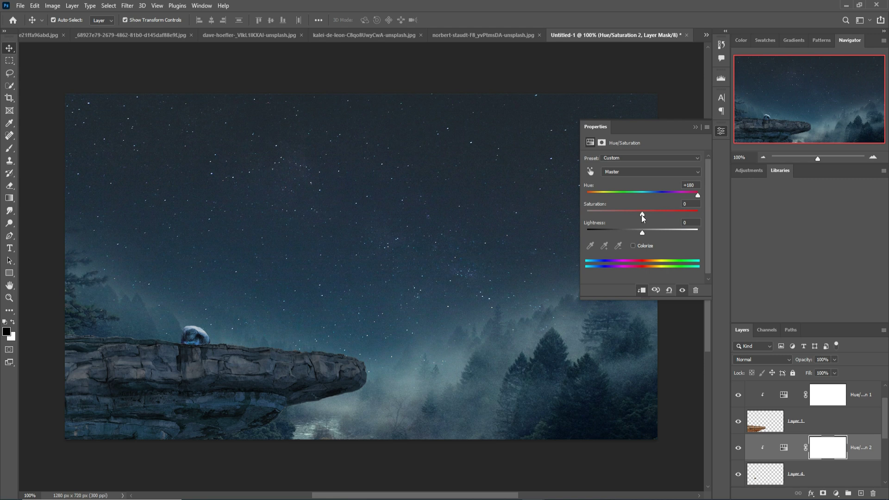
left_click_drag(641, 214, 635, 213)
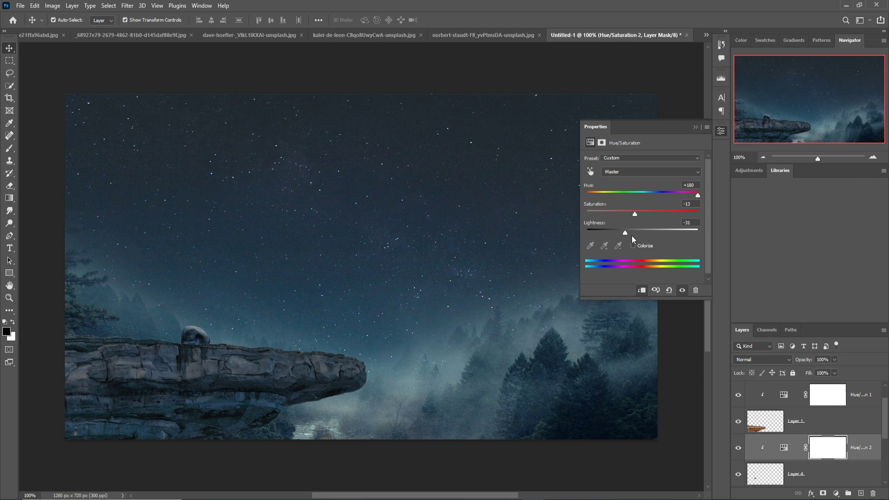
left_click(695, 127)
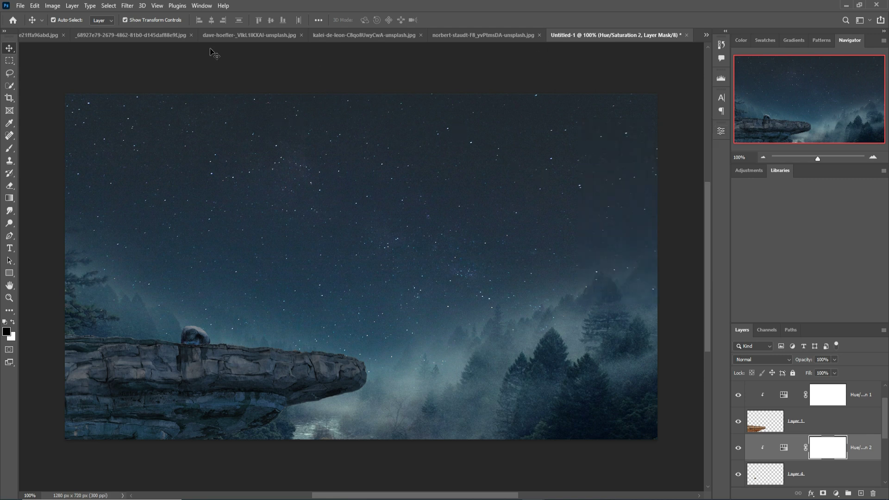
Float the cutout of the boy with the rose, copy him into the composition as a new layer, and minimize the cutout.
left_click(112, 34)
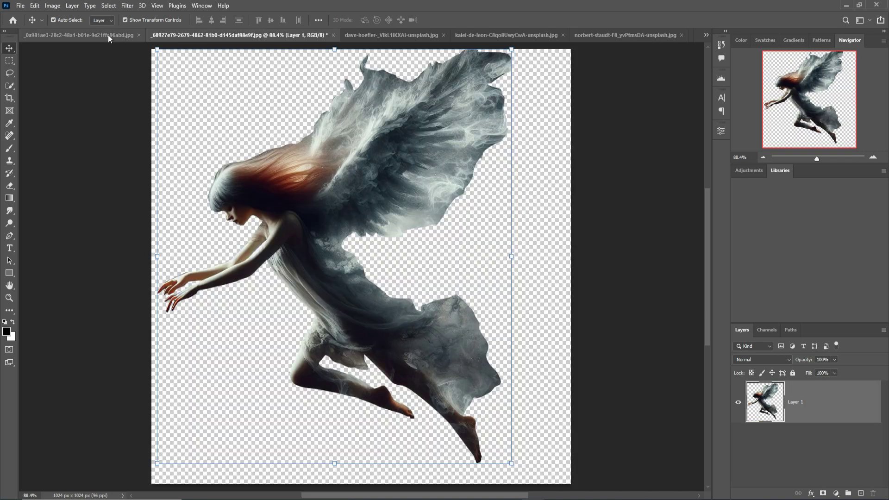
left_click(70, 36)
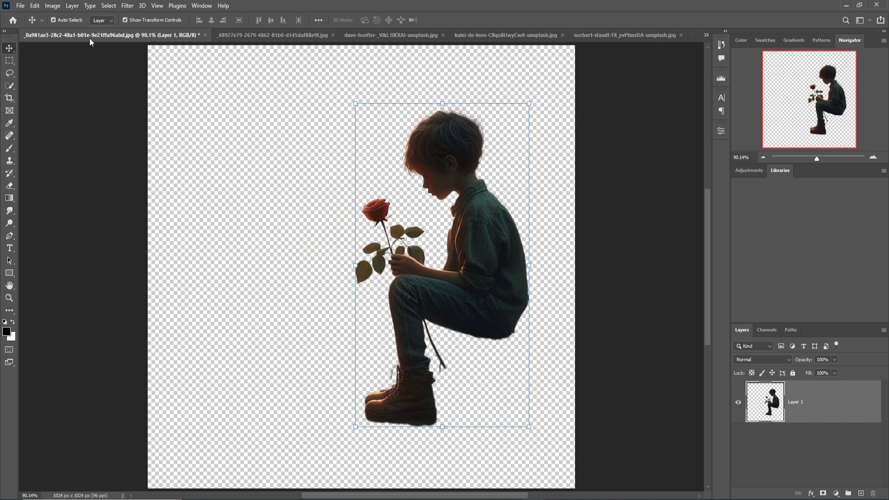
left_click_drag(90, 38, 543, 99)
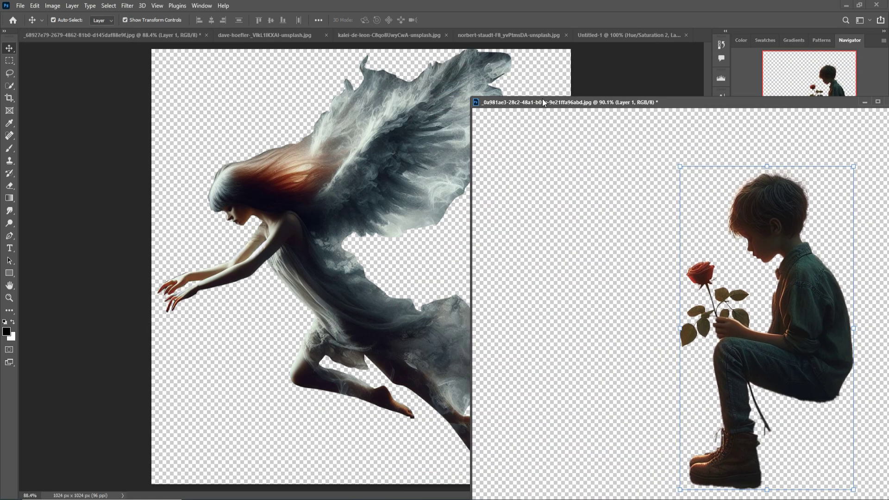
left_click(618, 35)
left_click_drag(803, 305, 355, 261)
left_click(865, 102)
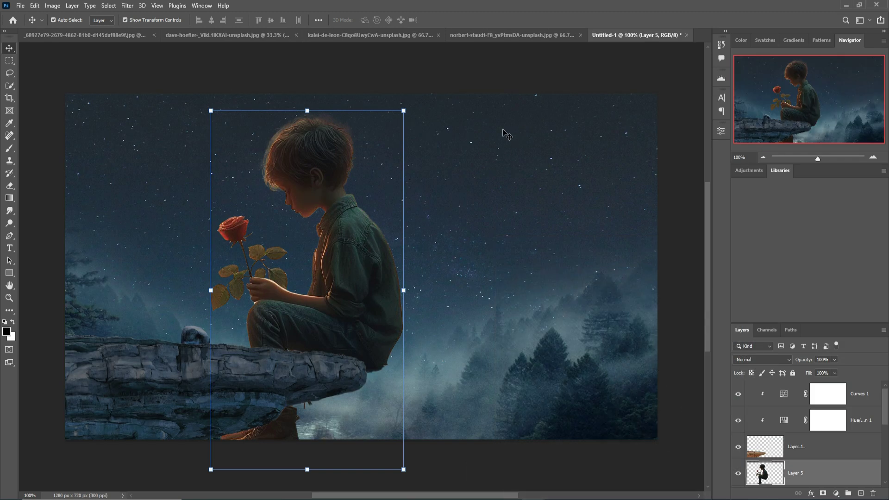
Scale the boy to about 25% and place him just above the rock ledge.
left_click_drag(409, 112, 291, 292)
left_click_drag(277, 319, 273, 258)
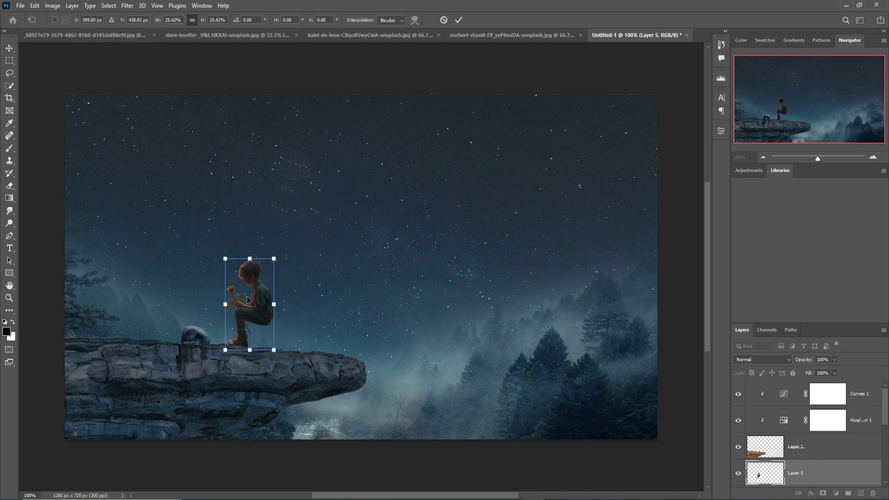
left_click_drag(255, 293, 258, 267)
left_click(459, 20)
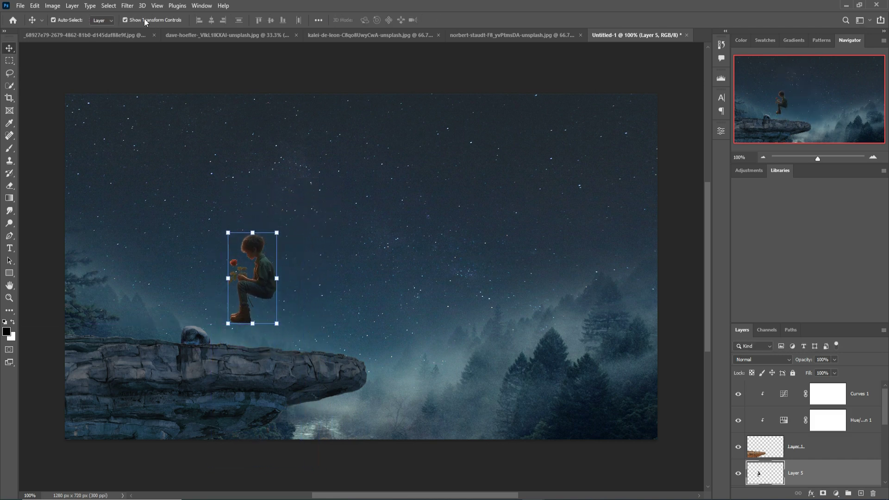
Flip the boy horizontally and seat him on the boulder with his boots on the ledge.
left_click(35, 6)
mouse_move(51, 225)
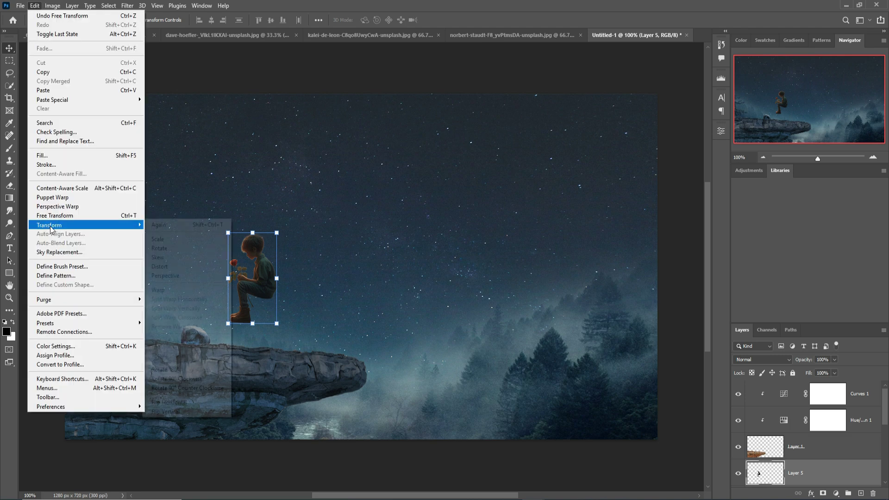
left_click(181, 403)
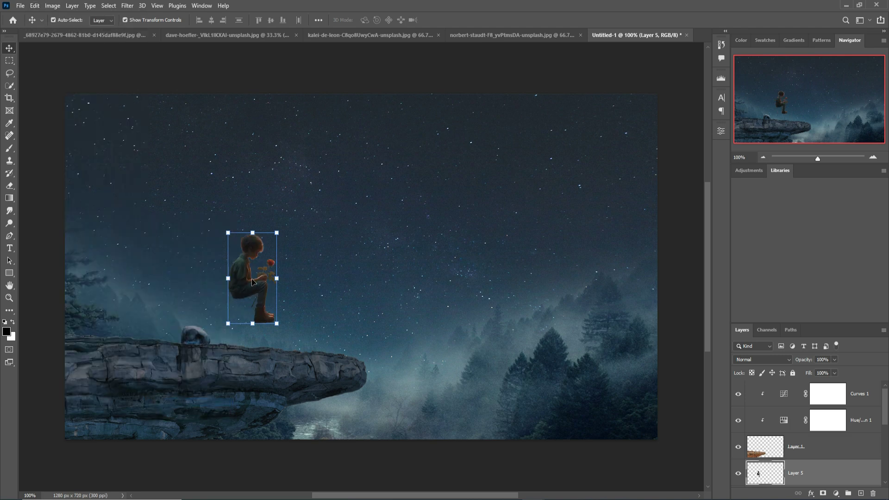
left_click_drag(251, 277, 207, 309)
key("Down")
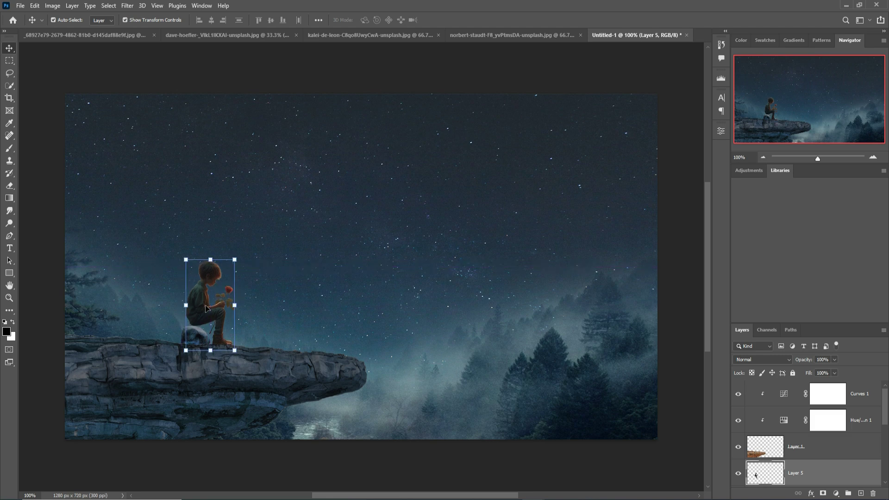
key("Down")
key("Down")
key("Down")
key("Down")
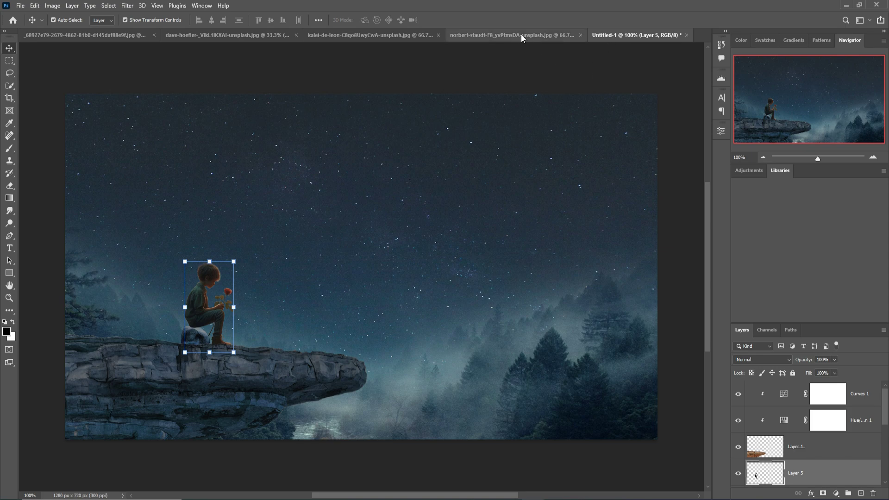
Float the winged woman cutout, copy her into the composition as a new layer, and minimize the cutout.
left_click(90, 36)
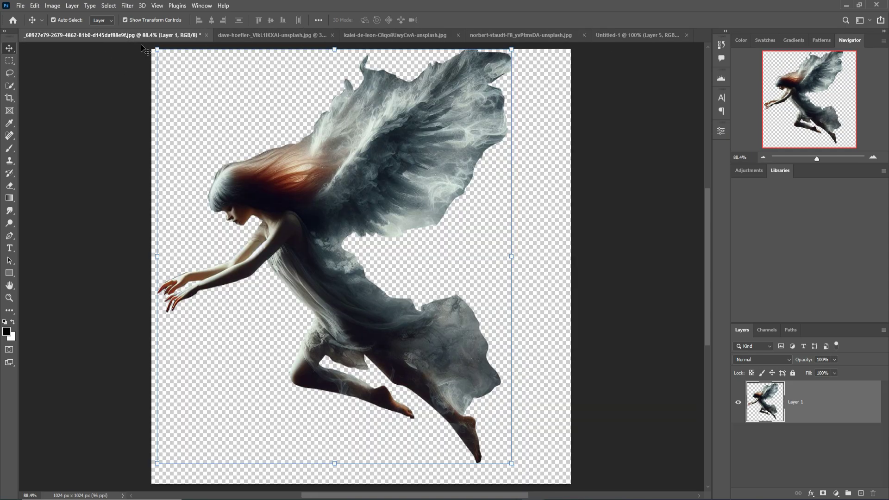
left_click_drag(141, 50, 575, 71)
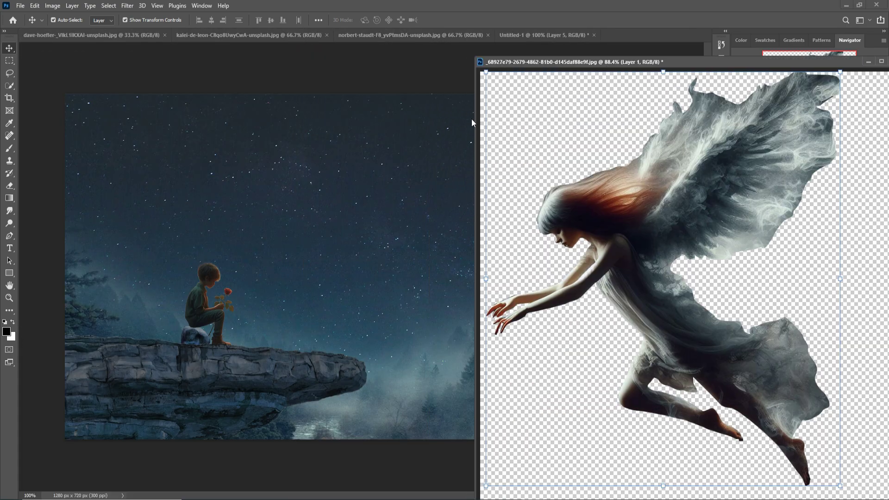
left_click_drag(633, 276, 382, 189)
left_click(869, 62)
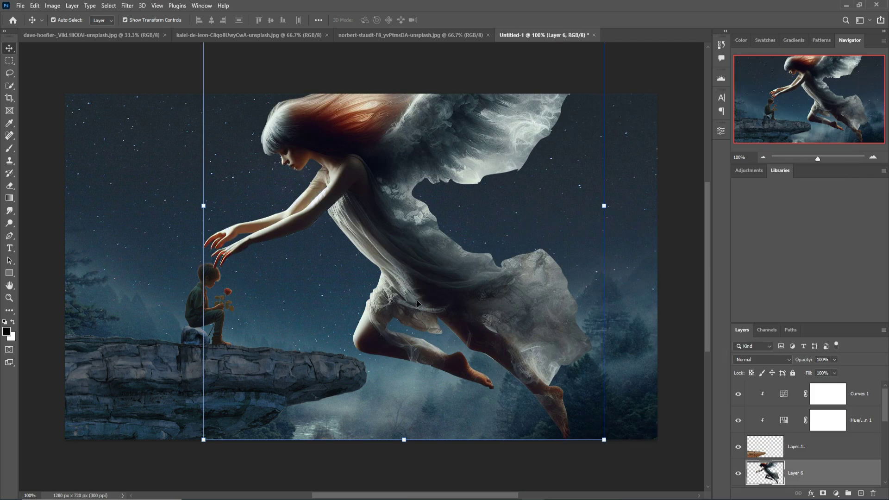
Scale the winged woman to about 33% and place her in the sky above the ledge, reaching toward the boy.
left_click_drag(206, 435, 468, 231)
left_click_drag(514, 139, 402, 237)
left_click_drag(493, 282, 443, 229)
left_click_drag(393, 169, 367, 230)
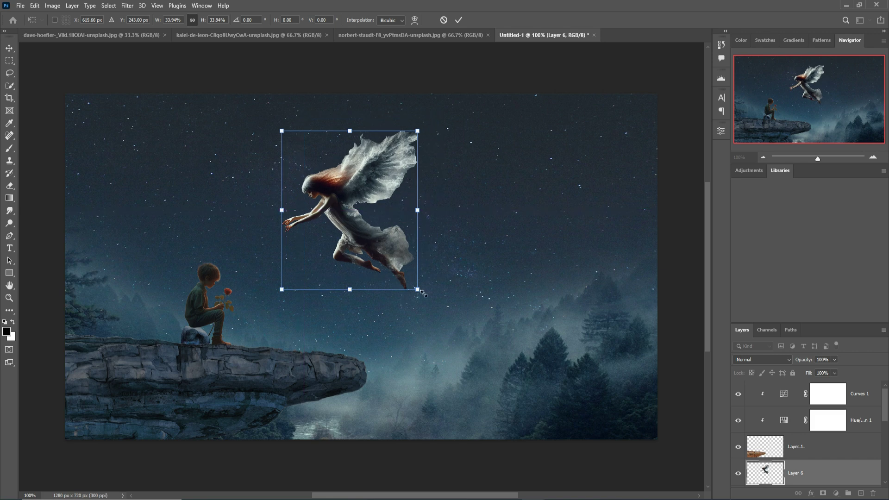
left_click_drag(422, 292, 411, 288)
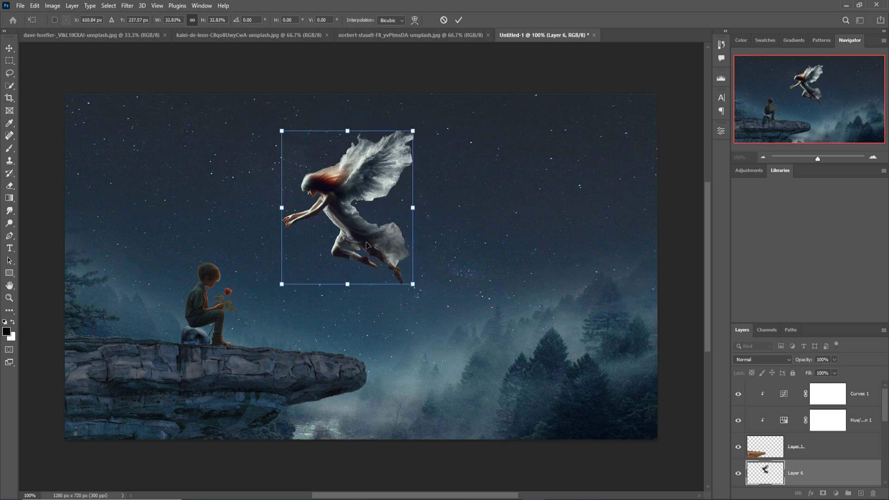
left_click_drag(367, 245, 364, 247)
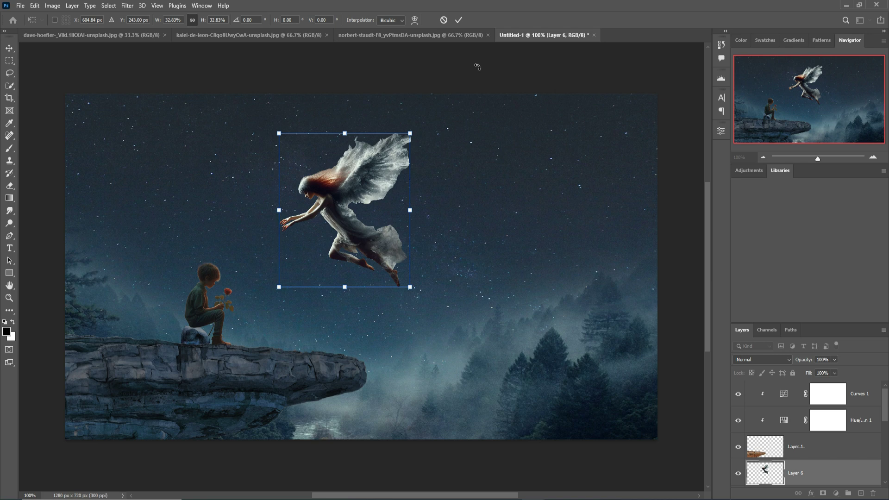
left_click(458, 19)
left_click(361, 238)
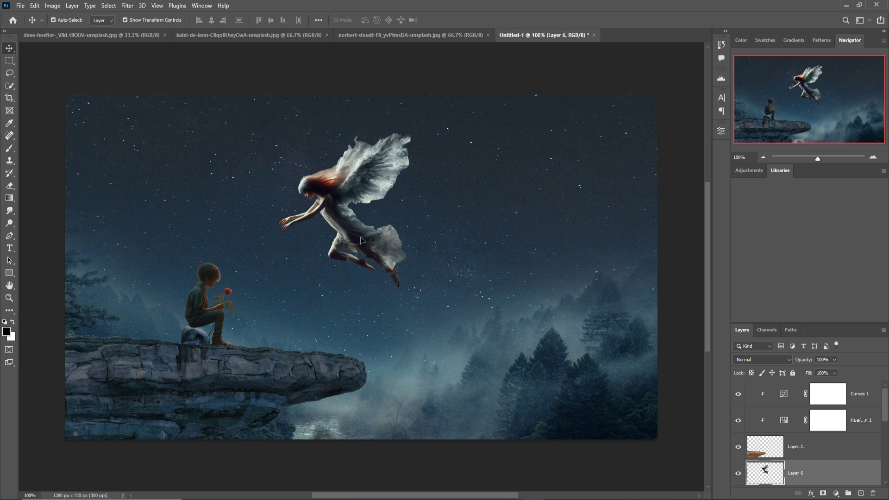
left_click_drag(362, 238, 364, 238)
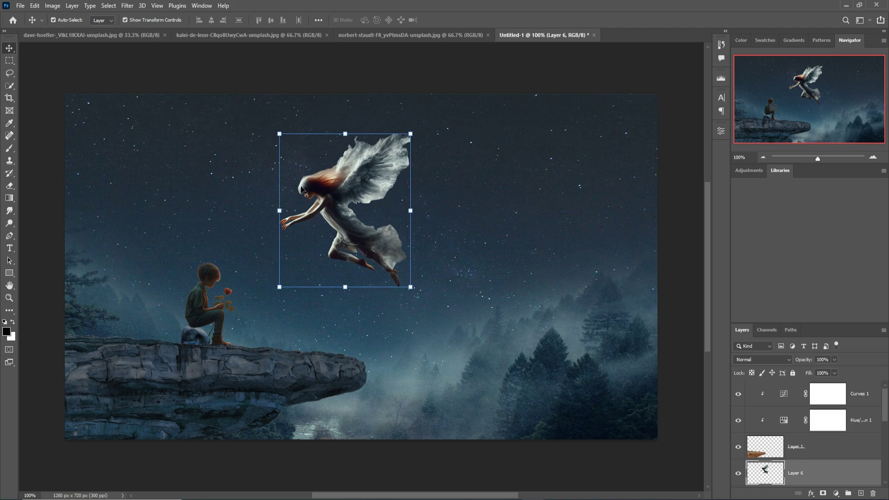
Trace the tall gravestone nearest the camera on the gravel path's far side, including its base, with the Pen tool in the cemetery photo.
left_click(155, 36)
left_click(273, 36)
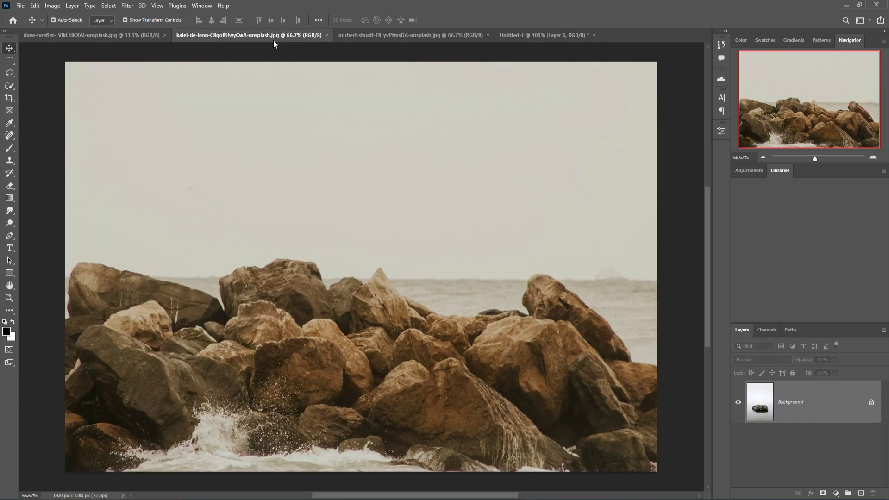
left_click(373, 35)
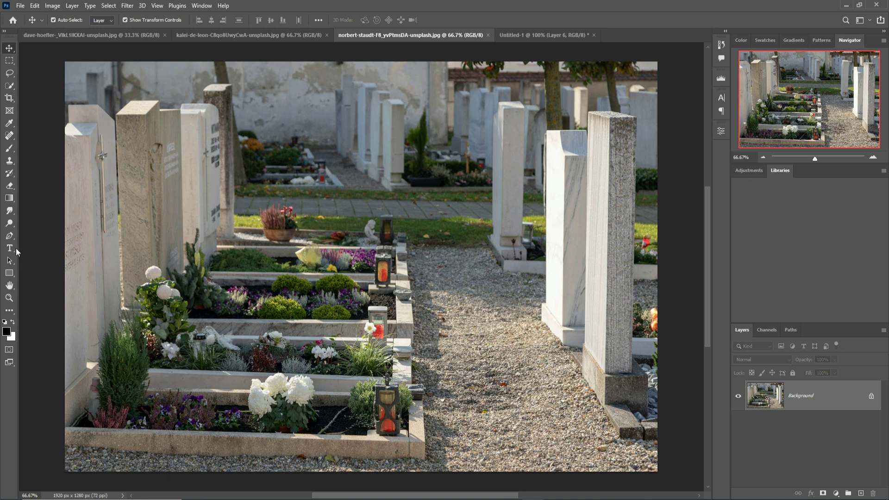
left_click(9, 236)
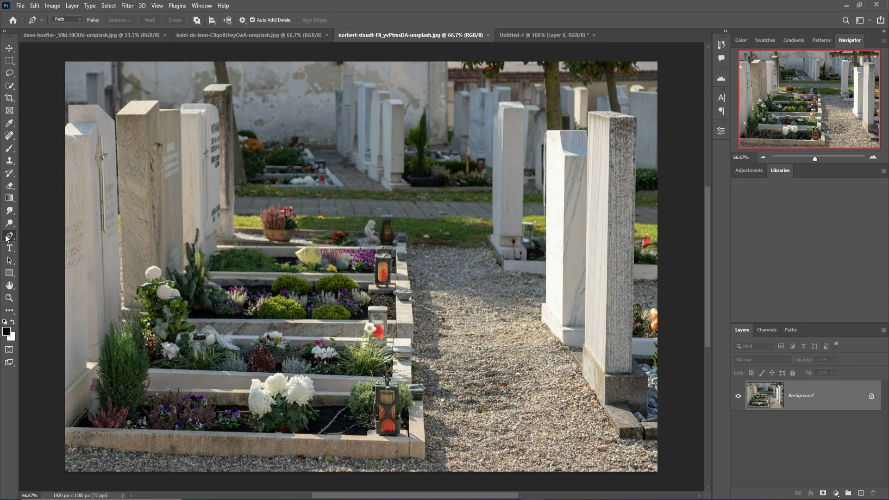
left_click(589, 113)
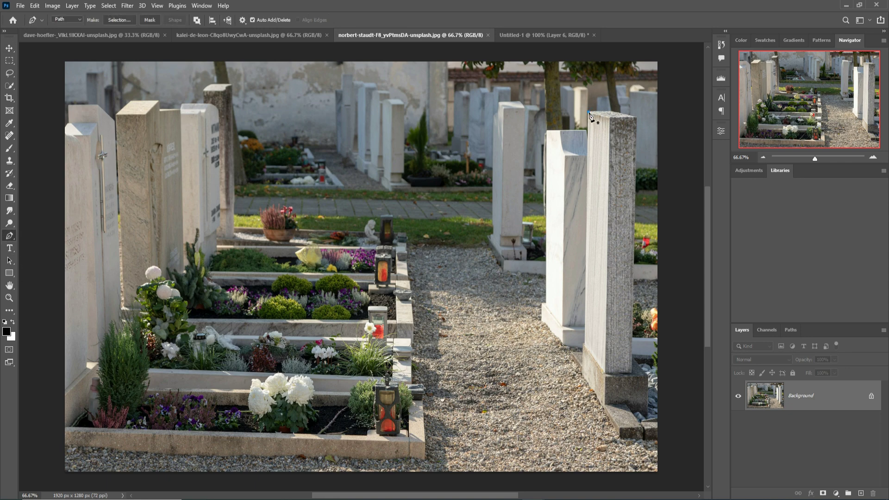
left_click(584, 346)
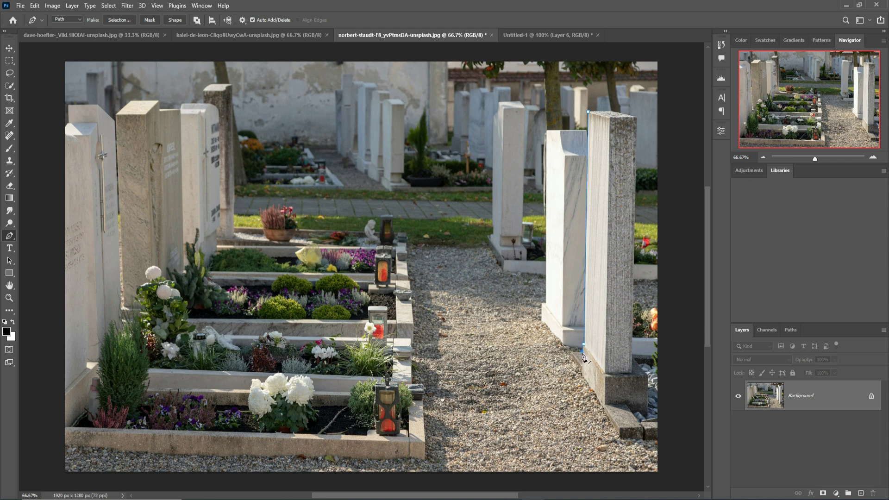
left_click(619, 435)
left_click(644, 438)
left_click(642, 426)
left_click(629, 405)
left_click(649, 404)
left_click(649, 375)
left_click(588, 112)
Convert the closed path around the gravestone into a selection.
right_click(617, 131)
left_click(641, 172)
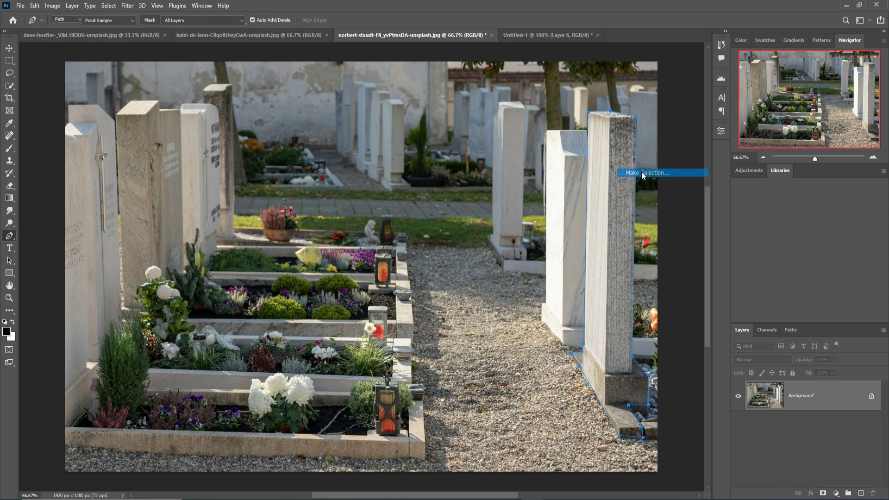
left_click(493, 139)
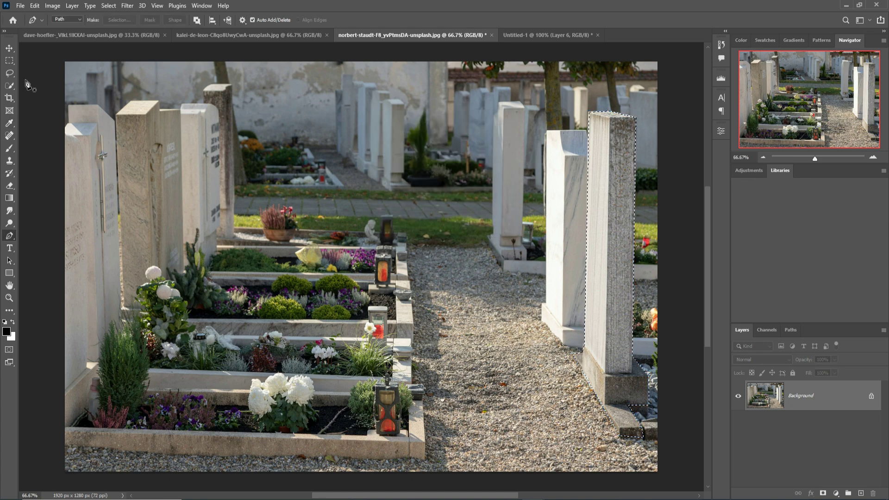
Float the cemetery photo, copy the selected gravestone into the composition as a new layer, and minimize the photo.
left_click(9, 48)
left_click_drag(443, 35, 588, 82)
left_click(373, 35)
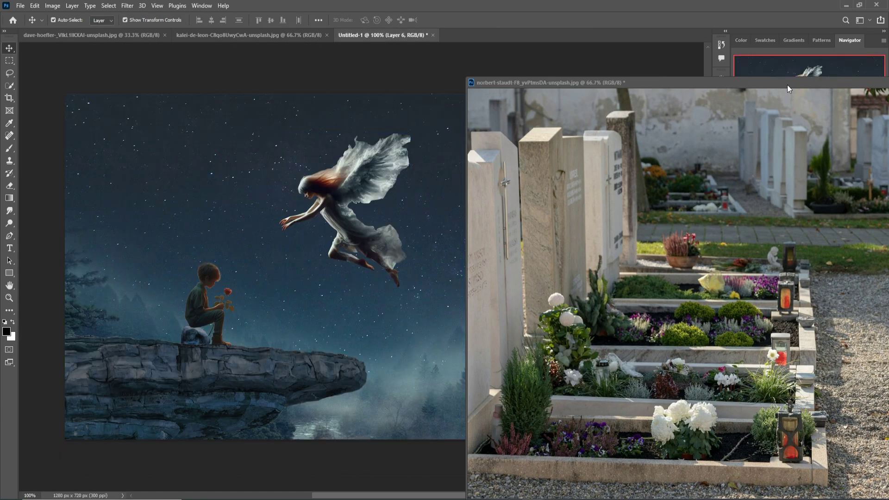
left_click_drag(787, 84, 482, 137)
left_click_drag(634, 140, 748, 226)
left_click_drag(822, 340, 250, 273)
left_click(836, 225)
Shrink the gravestone and stand it on the rock ledge near its outer end, below the winged woman.
left_click_drag(309, 187, 262, 383)
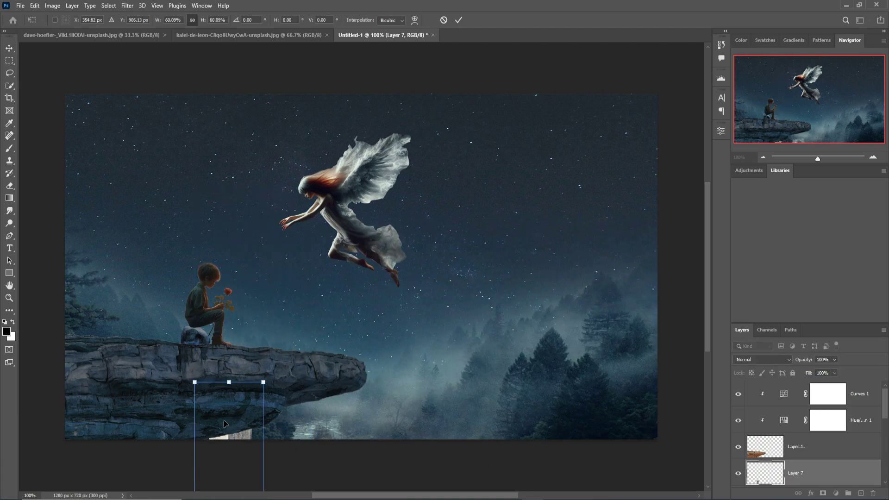
left_click_drag(231, 431, 454, 219)
left_click_drag(485, 178, 434, 389)
left_click_drag(425, 426, 320, 330)
left_click_drag(313, 361, 312, 364)
left_click_drag(320, 330, 319, 333)
left_click(459, 20)
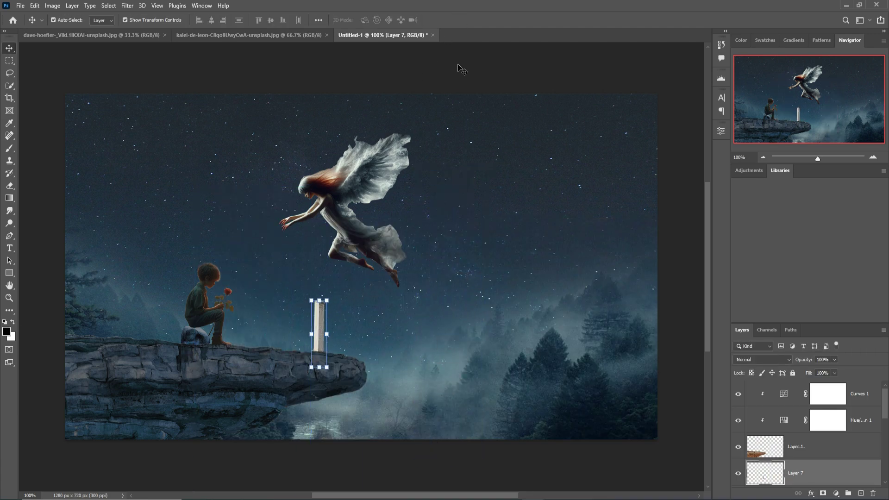
Add a Curves adjustment clipped to the gravestone and lower the RGB curve to darken the stone.
left_click(835, 493)
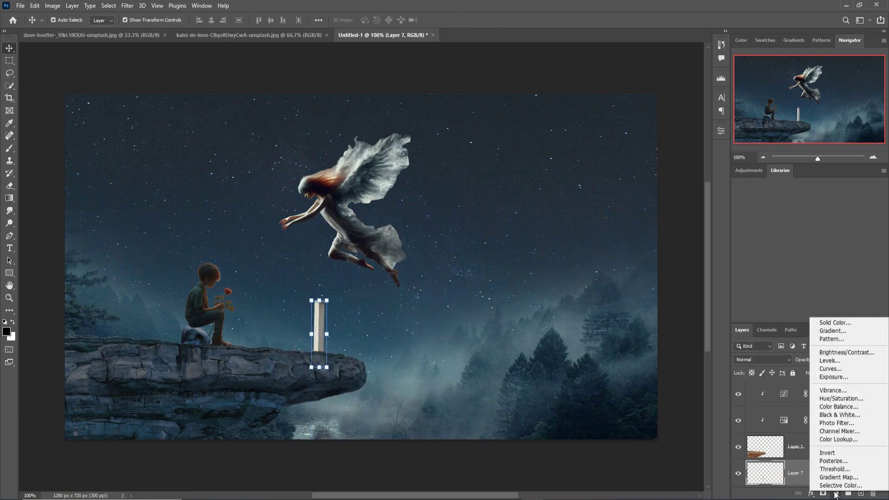
left_click(836, 369)
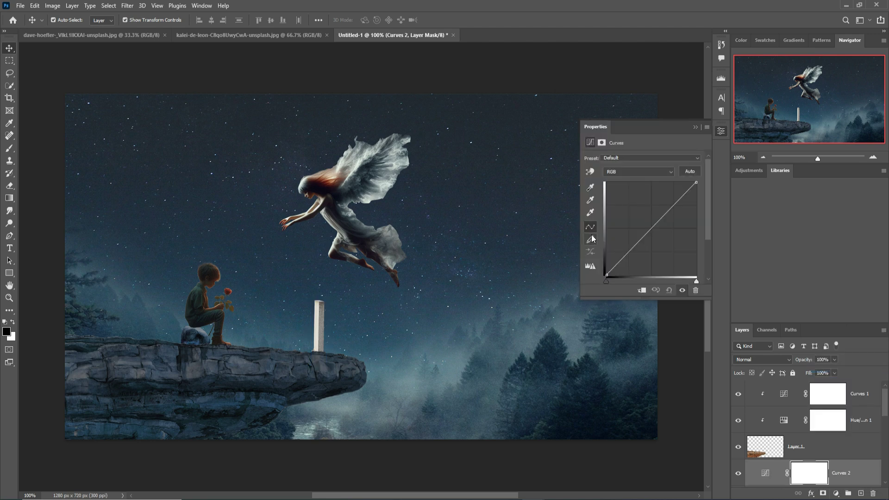
left_click(645, 293)
left_click_drag(660, 223, 658, 253)
left_click(695, 126)
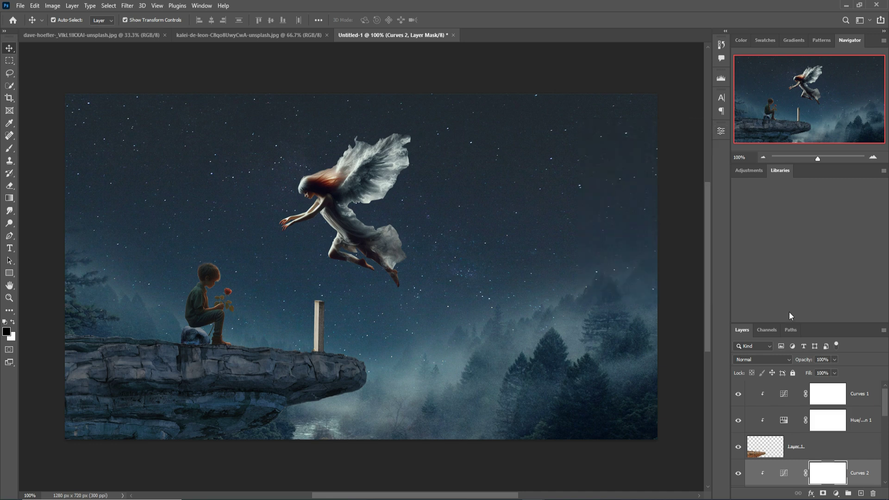
Add a Color Balance adjustment clipped to the gravestone, with midtones Cyan/Red at -41 and Yellow/Blue at +60.
scroll(861, 458, "down", 1)
left_click(852, 475)
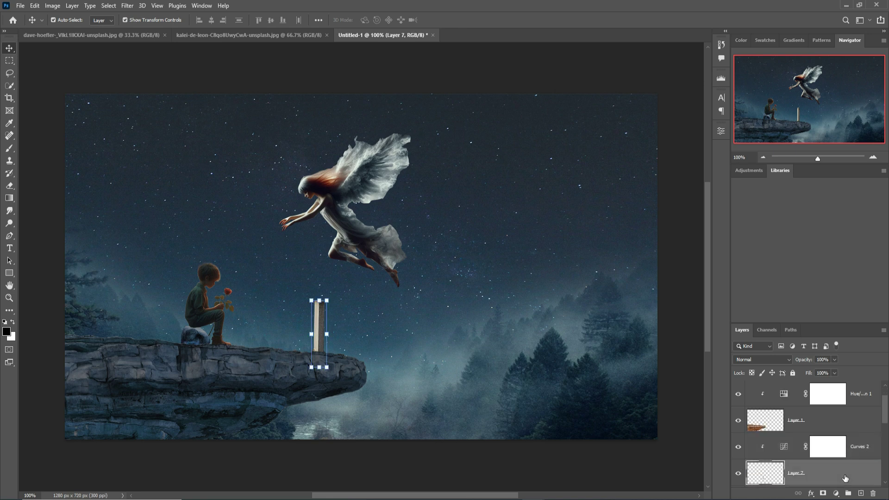
left_click(836, 494)
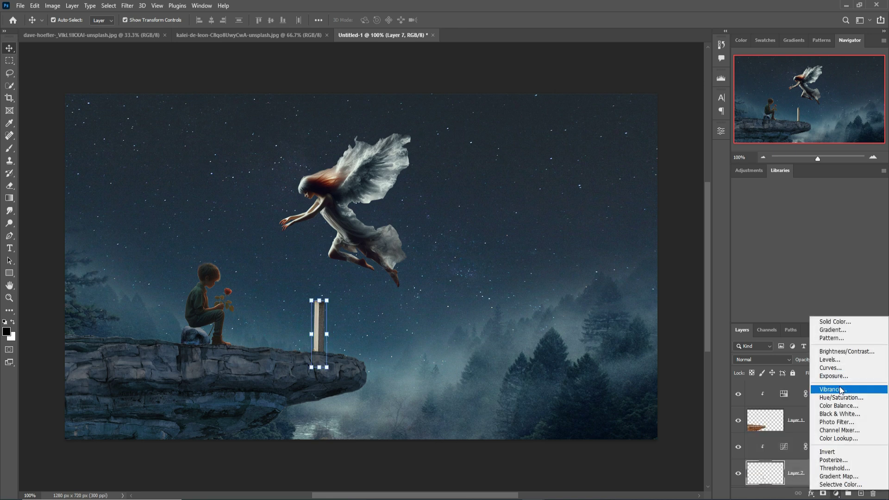
left_click(830, 406)
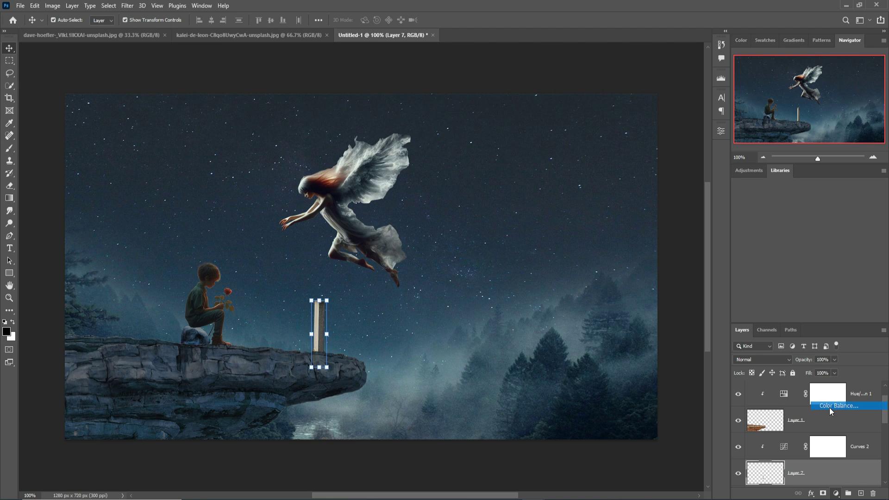
left_click(649, 291)
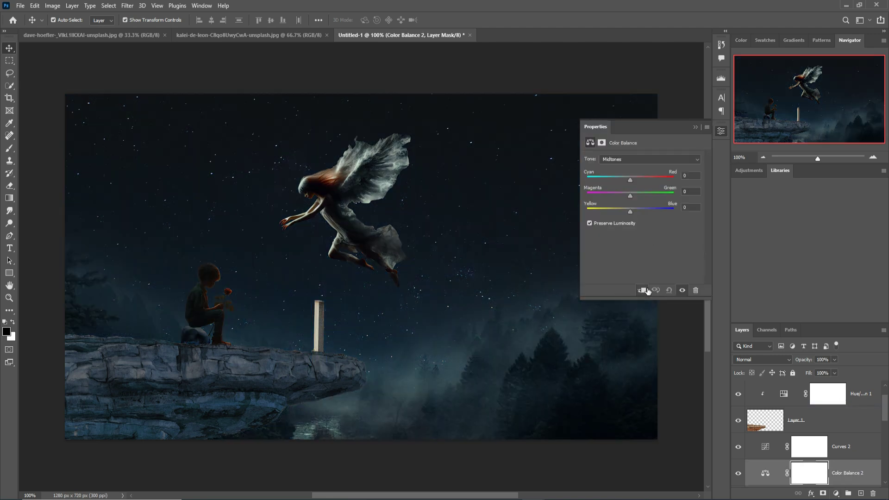
left_click(647, 291)
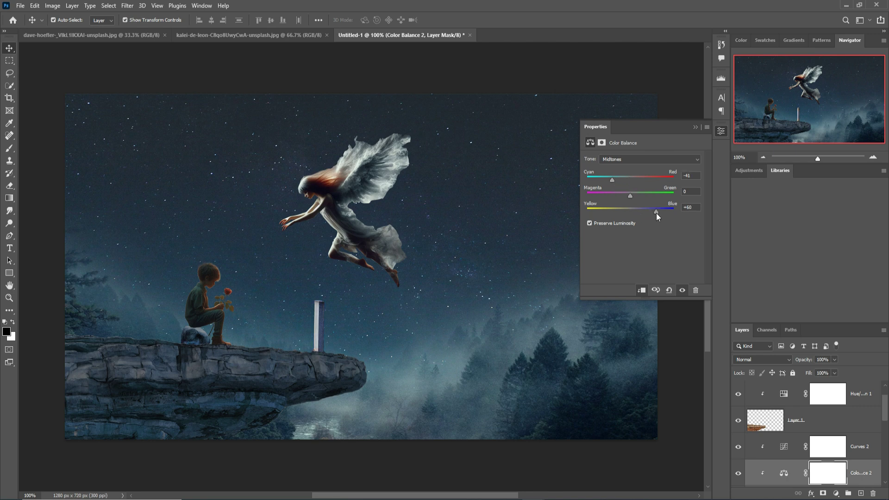
left_click(695, 127)
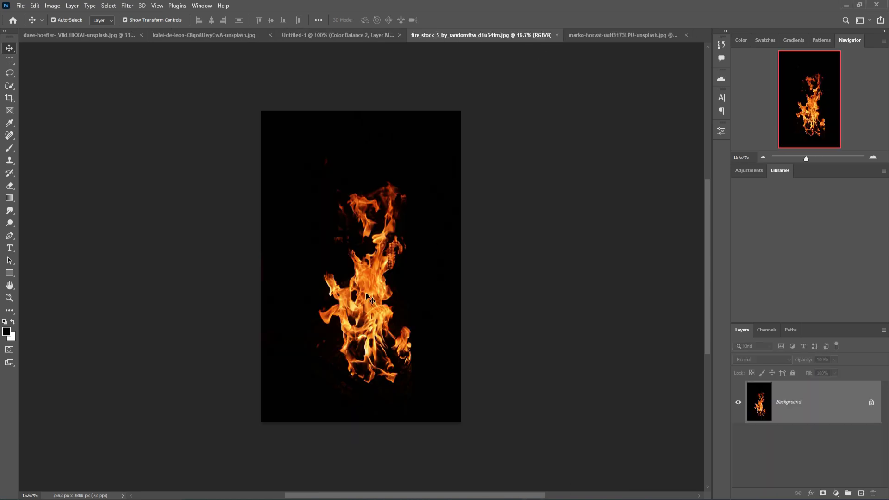
Select the burning logs in the campfire photo with a freehand Lasso outline.
left_click(618, 36)
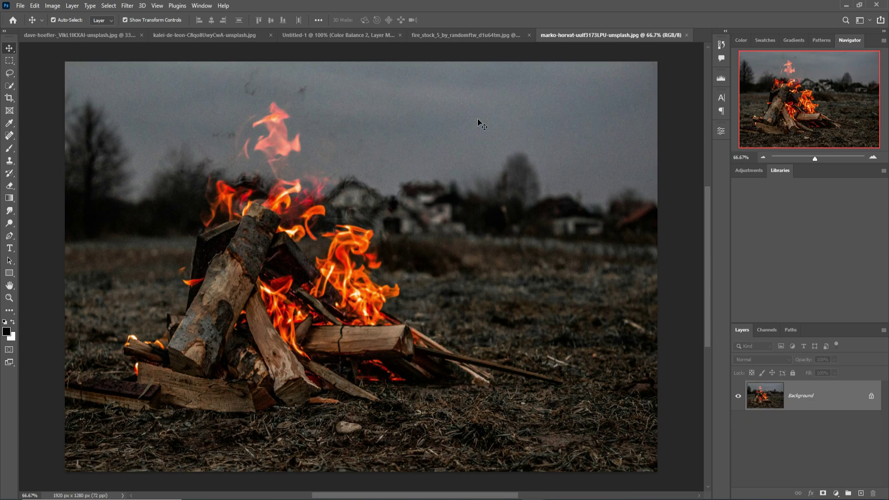
left_click(7, 75)
left_click(32, 76)
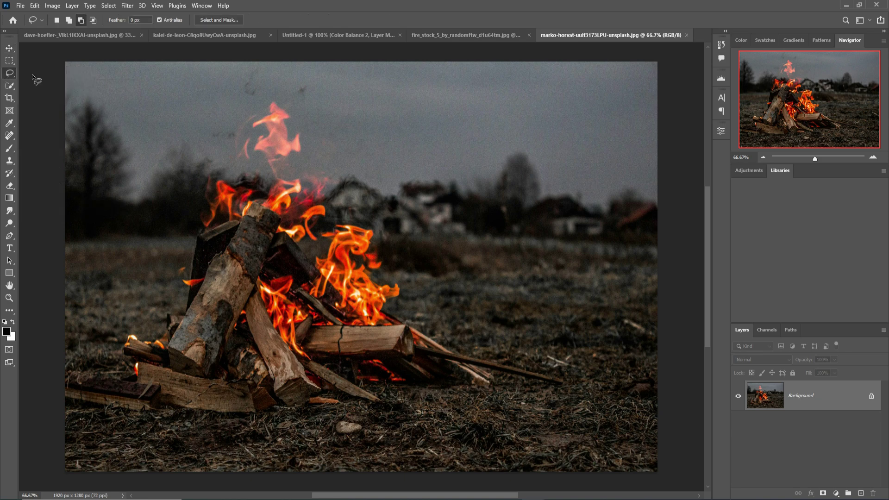
mouse_move(234, 218)
left_mouse_down()
mouse_move(200, 237)
mouse_move(187, 290)
mouse_move(138, 369)
mouse_move(399, 422)
mouse_move(413, 332)
mouse_move(346, 274)
mouse_move(277, 234)
mouse_move(241, 218)
mouse_move(216, 227)
left_mouse_up()
Float the campfire photo, copy the selected logs into the composition as a new layer, and minimize the photo.
left_click_drag(612, 35, 614, 69)
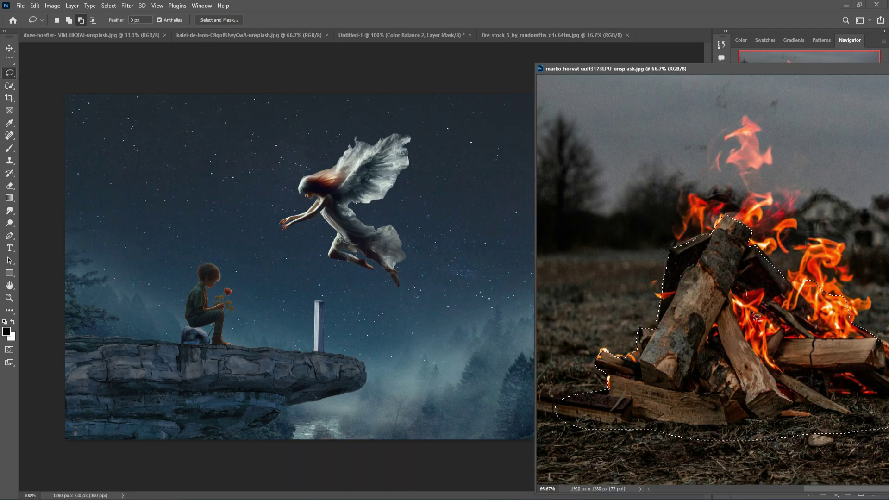
key("v")
left_click_drag(783, 313, 382, 338)
left_click(849, 70)
Move the logs layer above Curves 2, outside the gravestone's clipping group, and scale it to about 4.5% on the ledge beside the boy's boots.
left_click_drag(835, 474, 835, 433)
right_click(833, 447)
left_click(802, 226)
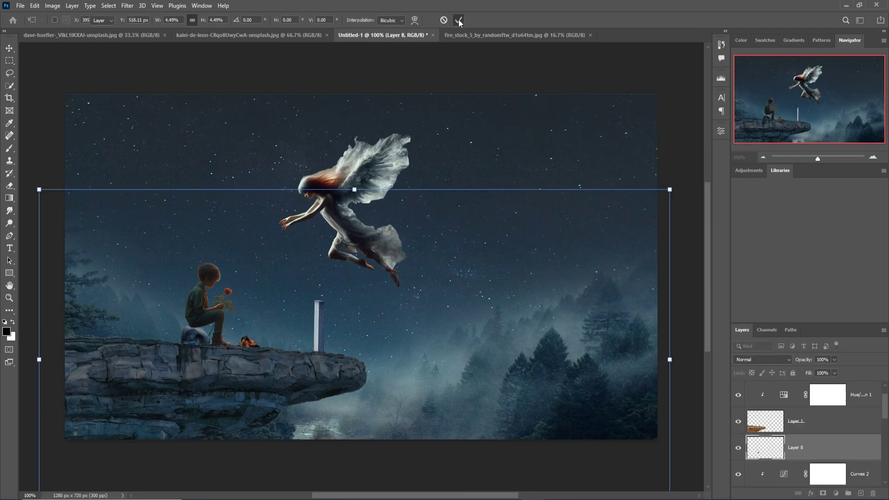
Add the fire stock image as a Screen-mode layer, scale it to about 4.6%, and place the flames over the campfire logs.
left_click_drag(417, 277, 417, 288)
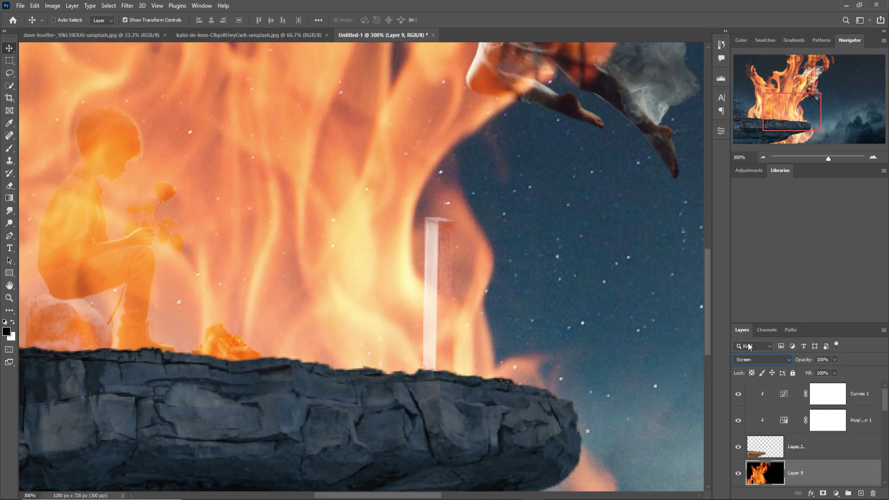
key("ctrl+minus")
key("ctrl+minus")
key("ctrl+minus")
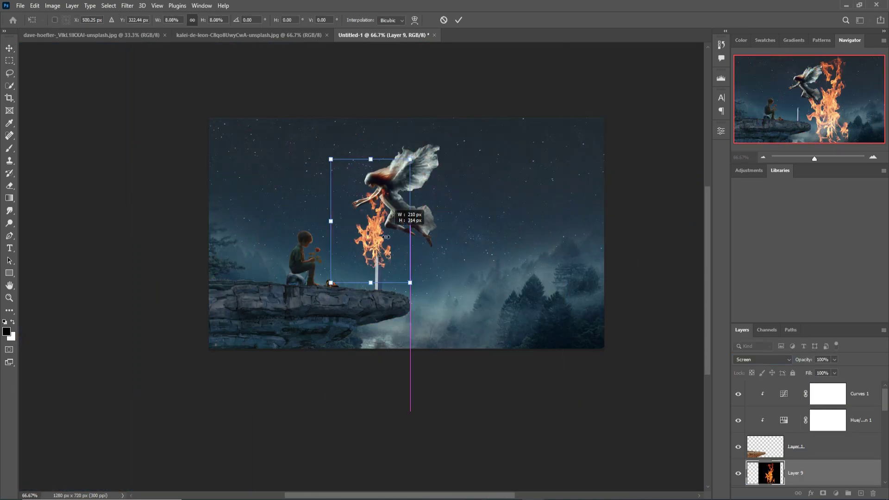
left_click_drag(387, 228, 345, 268)
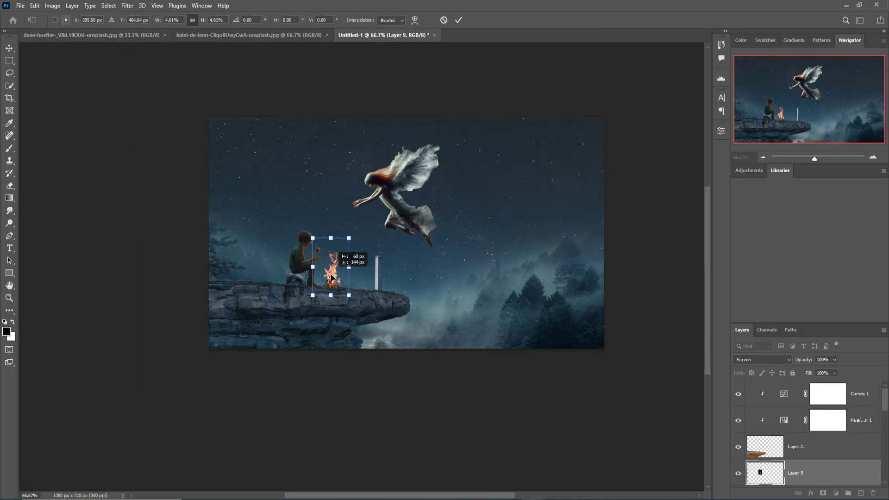
left_click(460, 20)
Mute the campfire logs on Layer 8 with the Camera Raw Filter by lowering the overall saturation and the Reds saturation.
key("ctrl+plus")
key("ctrl+plus")
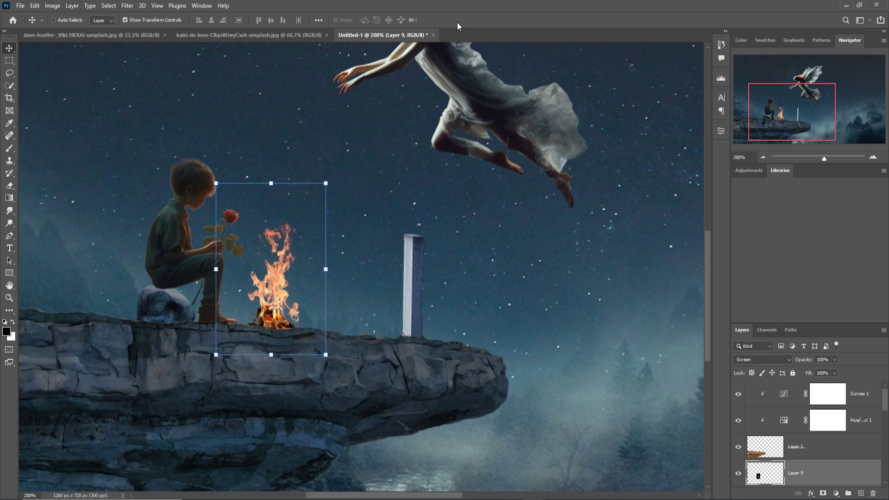
key("ctrl+plus")
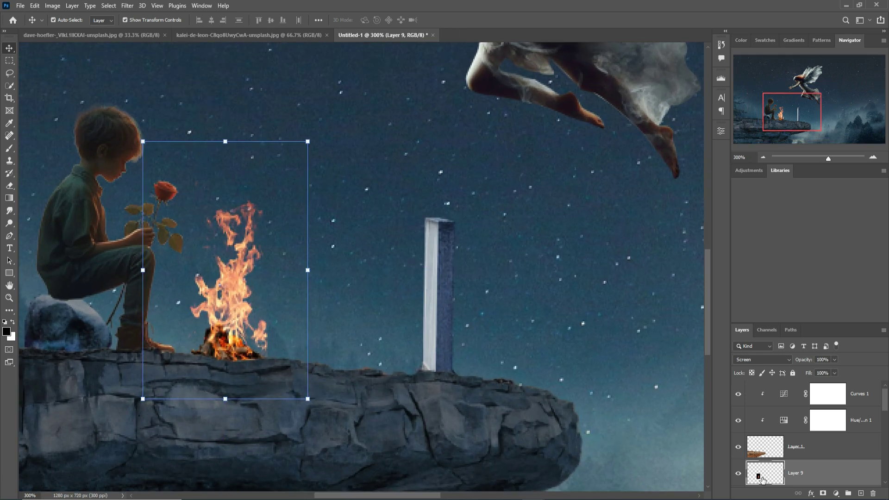
scroll(763, 480, "down", 3)
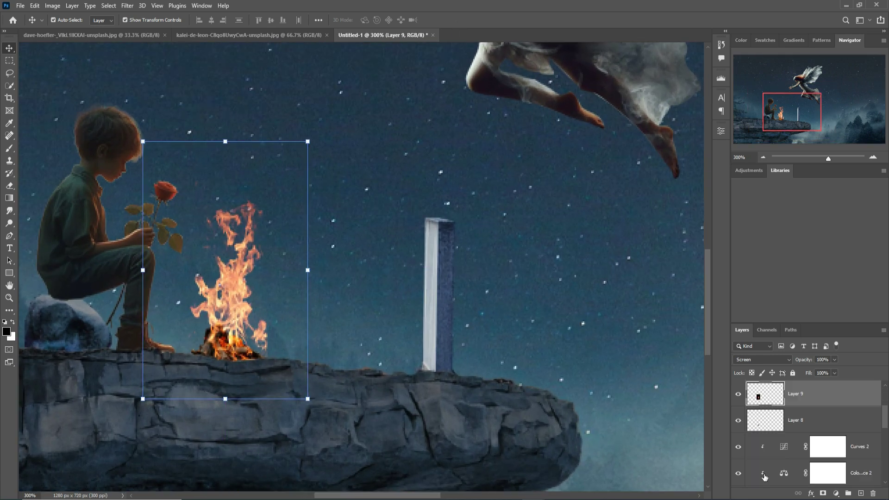
left_click(758, 426)
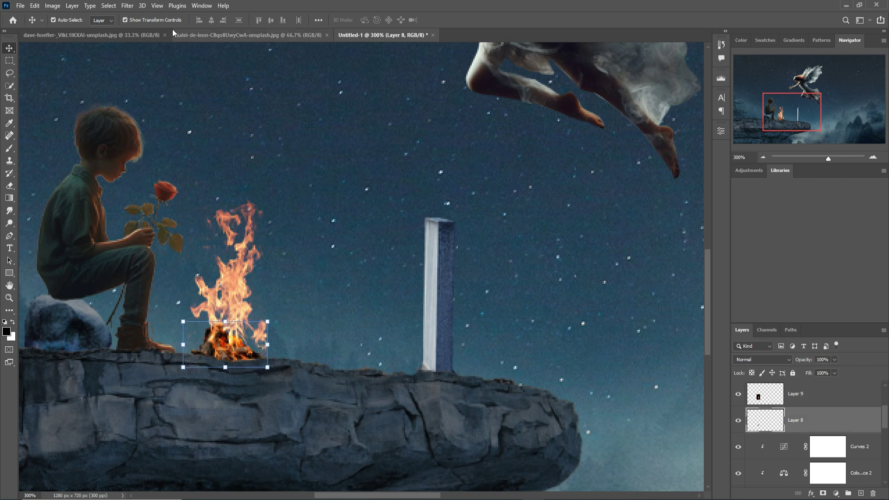
left_click(128, 6)
left_click(135, 78)
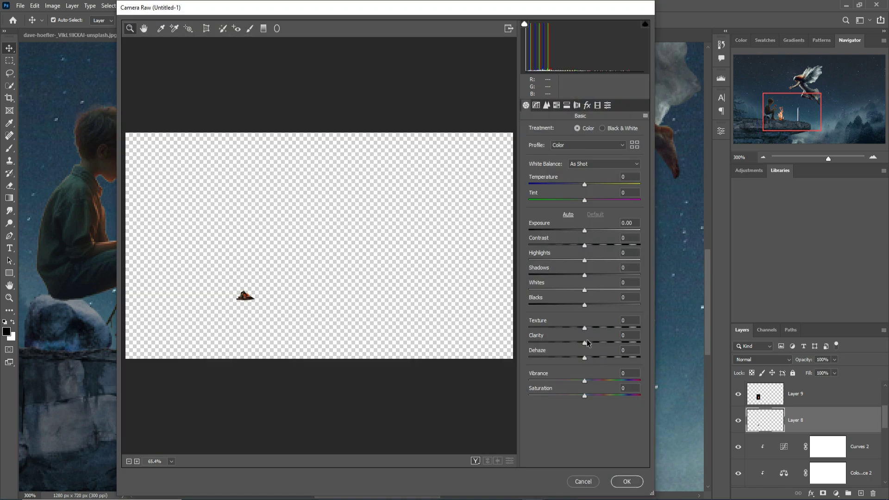
left_click_drag(583, 396, 563, 396)
left_click(558, 106)
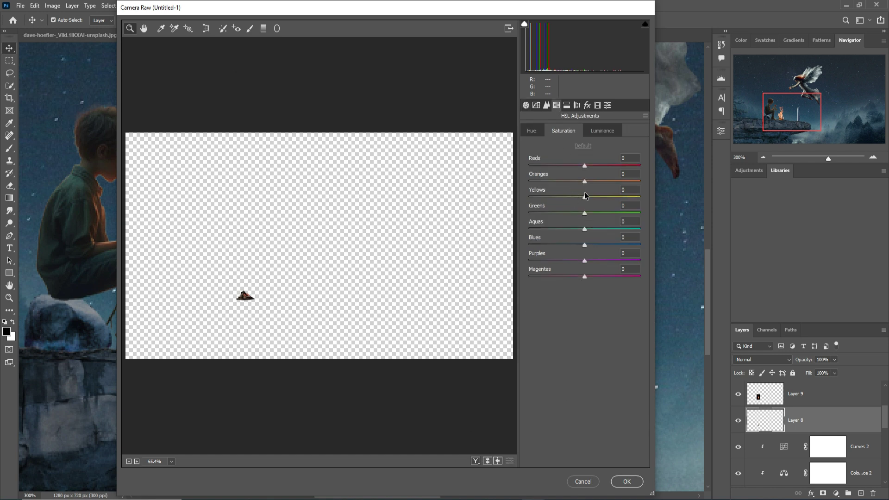
left_click_drag(585, 166, 554, 168)
left_click(624, 481)
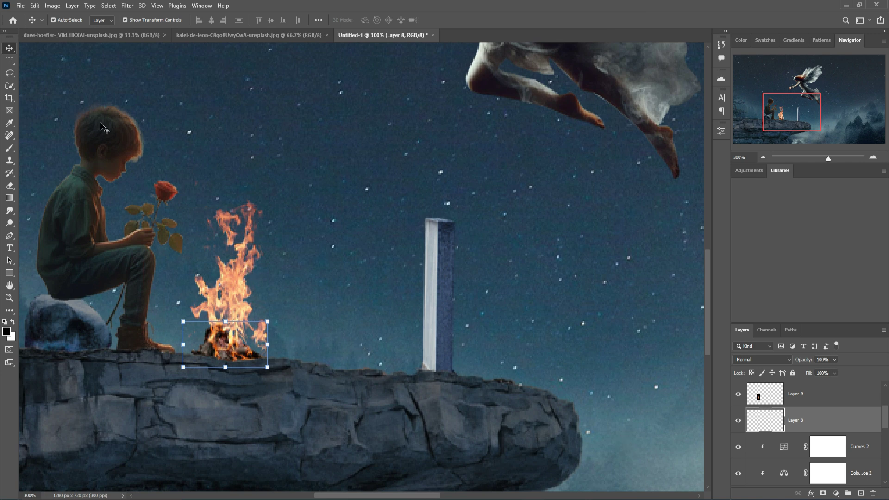
Scale the flames on Layer 9 down slightly so their base fits over the campfire logs.
left_click(235, 281)
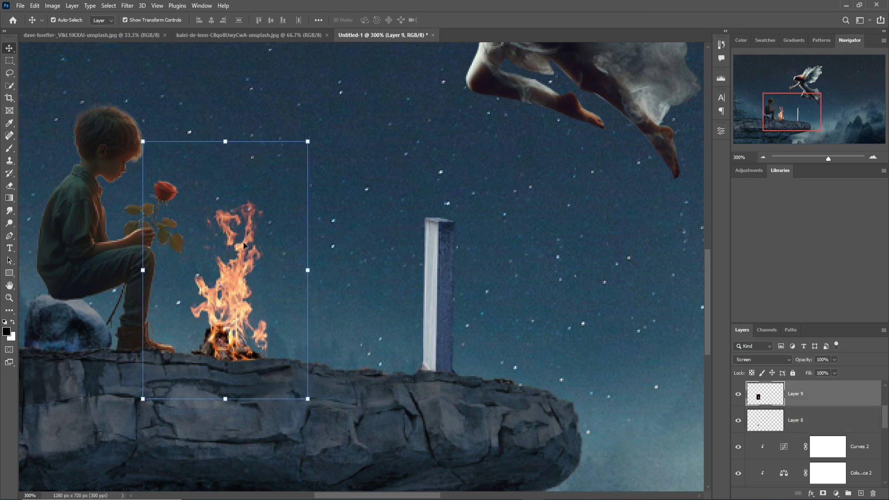
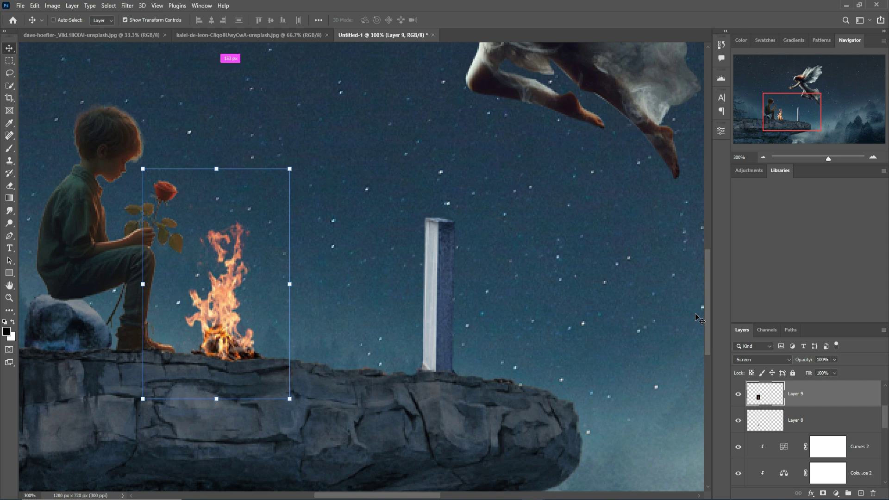
key("ctrl+minus")
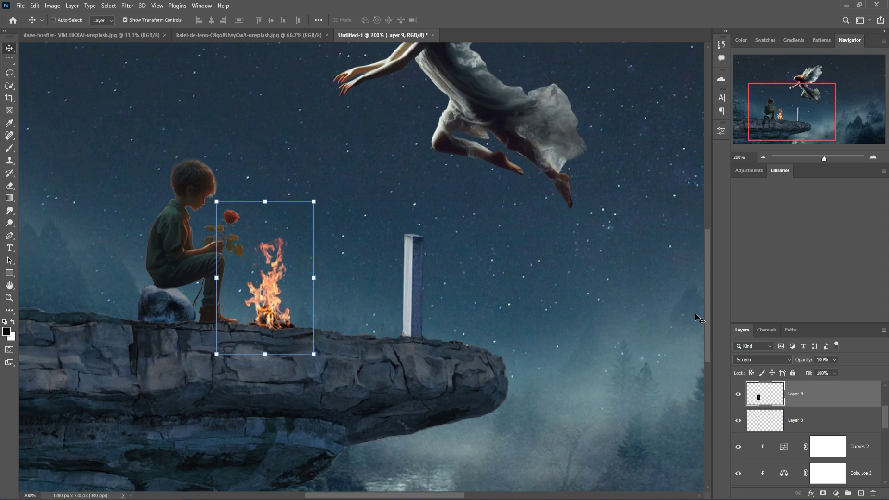
key("ctrl+minus")
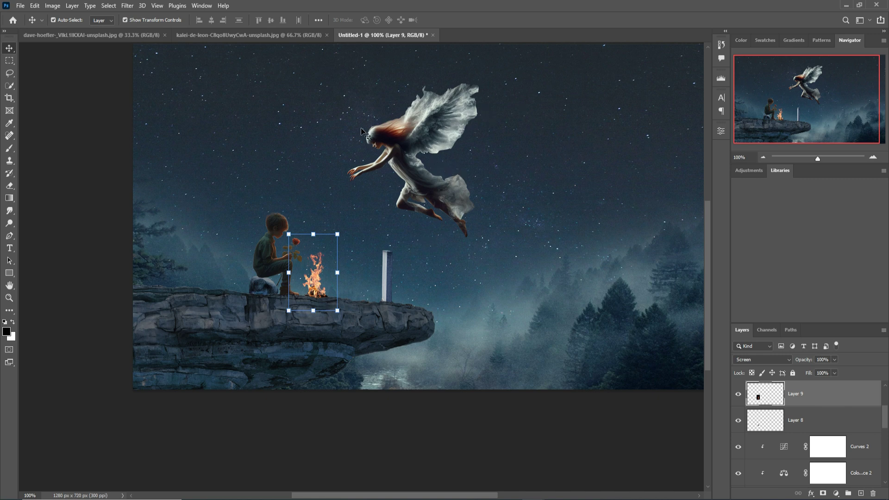
Activate the Brush tool, open the 20 Smoke Brushes set in an enlarged preset picker, and choose the Smoke 1 brush.
left_click(11, 149)
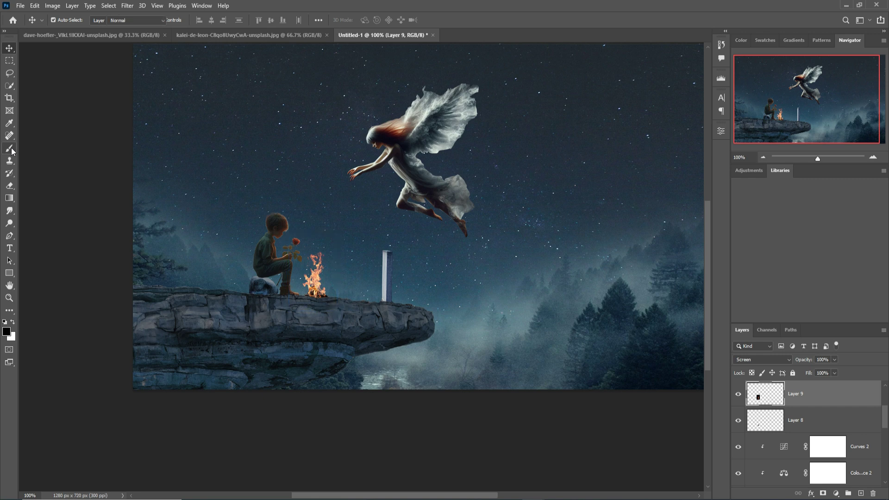
left_click(67, 20)
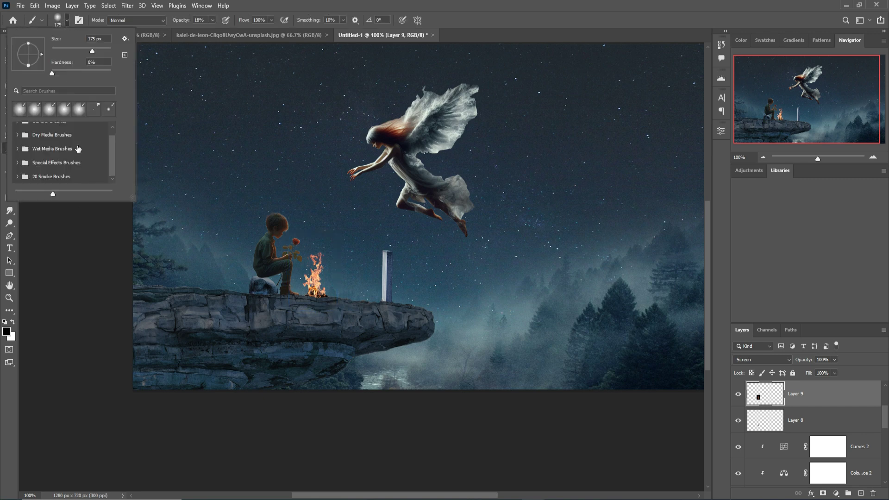
left_click(24, 179)
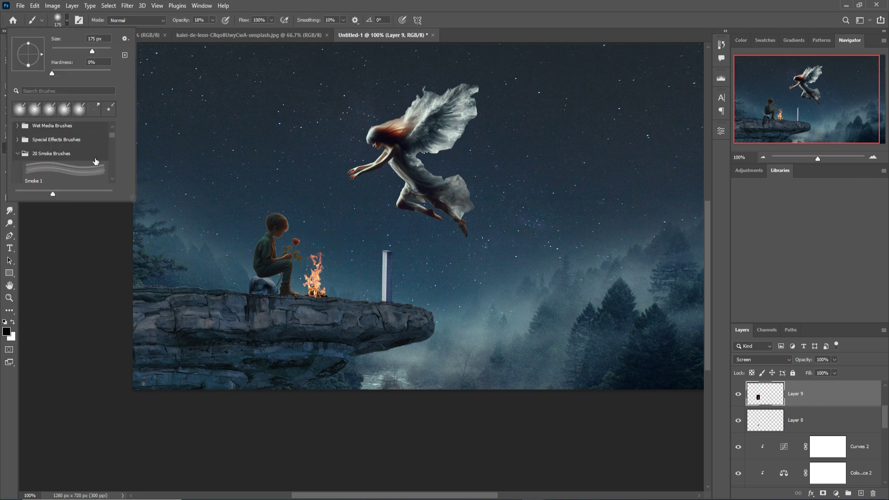
left_click_drag(132, 198, 425, 281)
left_click(83, 164)
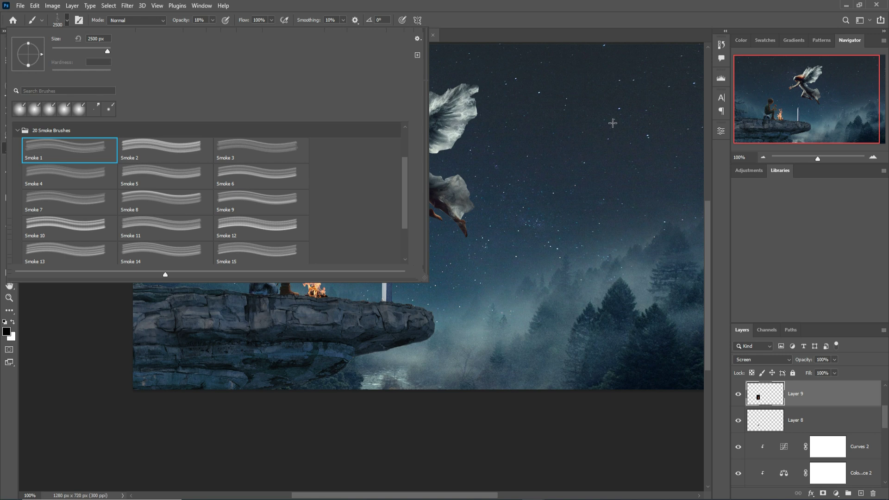
left_click(583, 7)
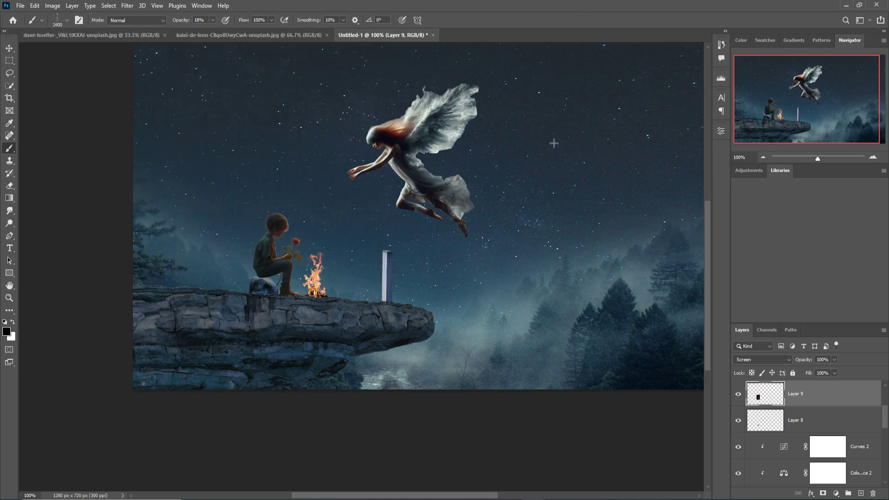
Reduce the Smoke 1 brush to 400 px and rotate its tip to roughly vertical.
key("bracketleft")
key("bracketleft")
key("bracketleft")
key("bracketleft")
key("bracketleft")
key("bracketleft")
key("bracketleft")
key("bracketleft")
key("bracketleft")
key("bracketleft")
key("bracketleft")
key("bracketleft")
key("bracketleft")
key("bracketleft")
key("bracketleft")
key("bracketleft")
key("bracketleft")
key("bracketleft")
key("bracketleft")
key("bracketleft")
key("bracketright")
key("bracketright")
key("bracketright")
key("bracketright")
key("bracketright")
key("bracketright")
key("bracketright")
key("bracketright")
key("bracketright")
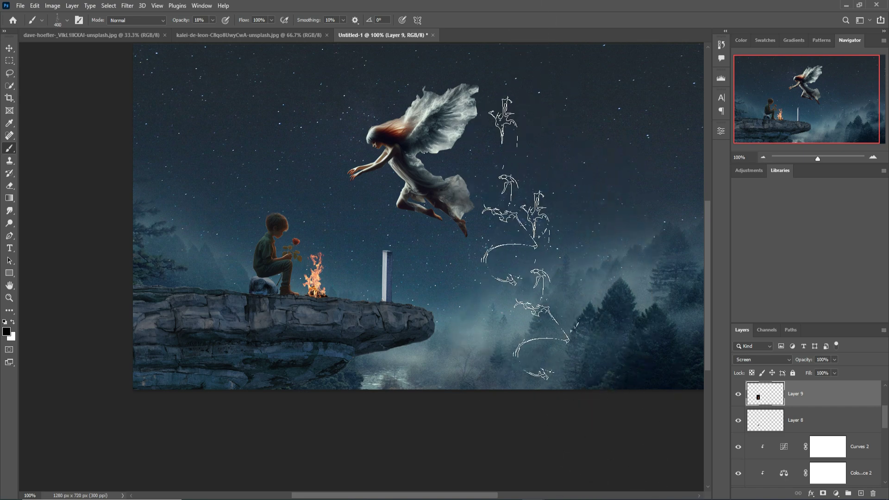
right_click(457, 189)
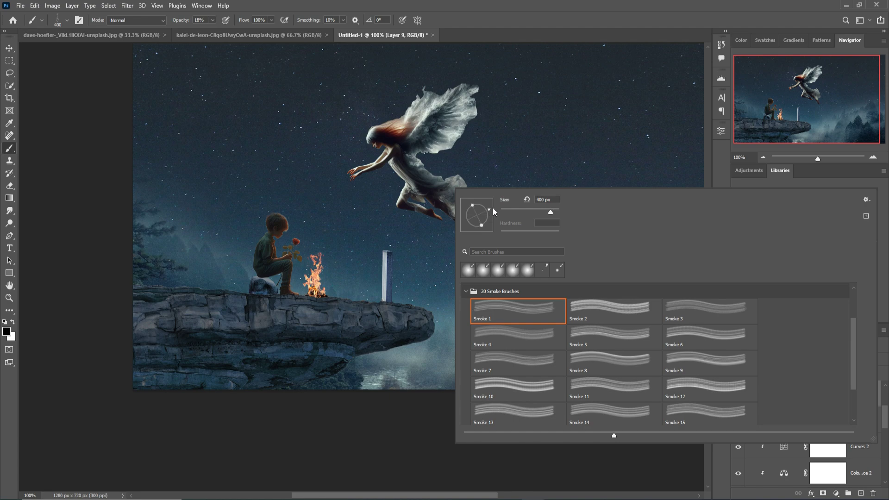
left_click_drag(483, 203, 478, 202)
left_click(587, 100)
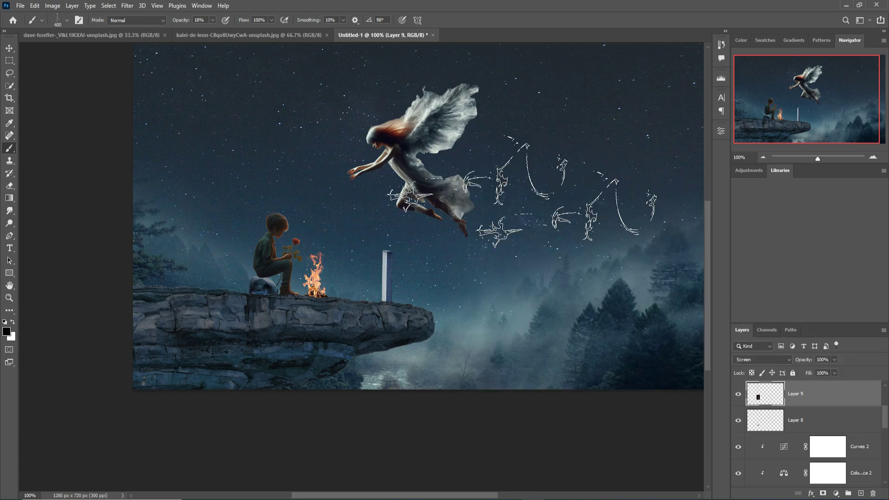
Switch to the Smoke 2 brush with a size of 175 px and a tip angle of 92°.
right_click(519, 154)
left_click(621, 274)
left_click(559, 107)
left_click(66, 20)
left_click_drag(107, 52, 70, 53)
left_click(519, 162)
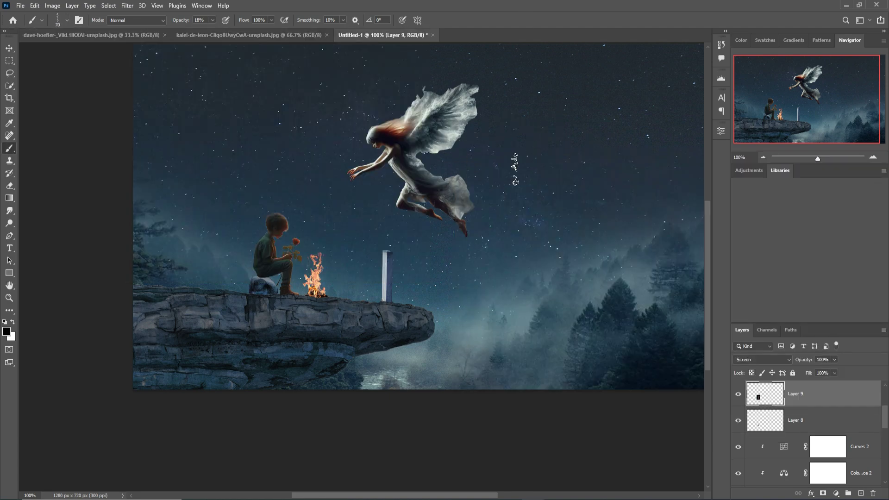
key("bracketright")
key("bracketright")
key("bracketright")
key("bracketright")
key("bracketright")
right_click(528, 207)
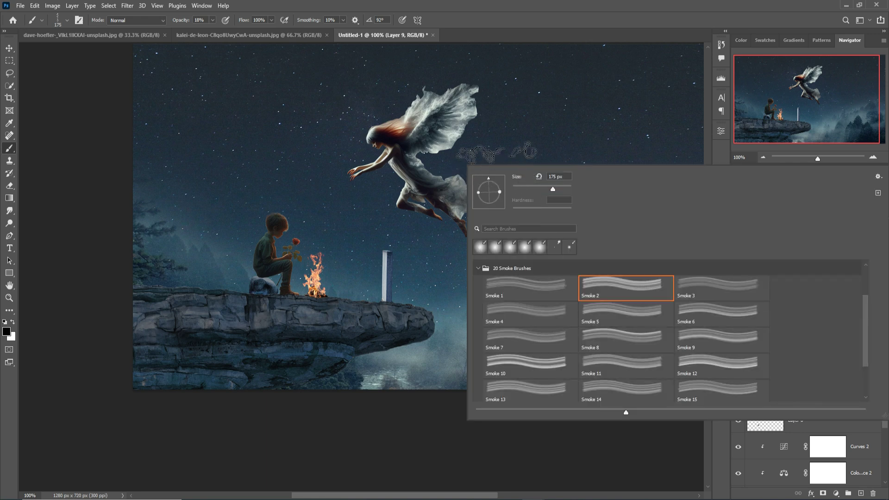
left_click(545, 3)
Set the foreground color to a pale grey (#a0adab) sampled from the woman's wing.
left_click(7, 332)
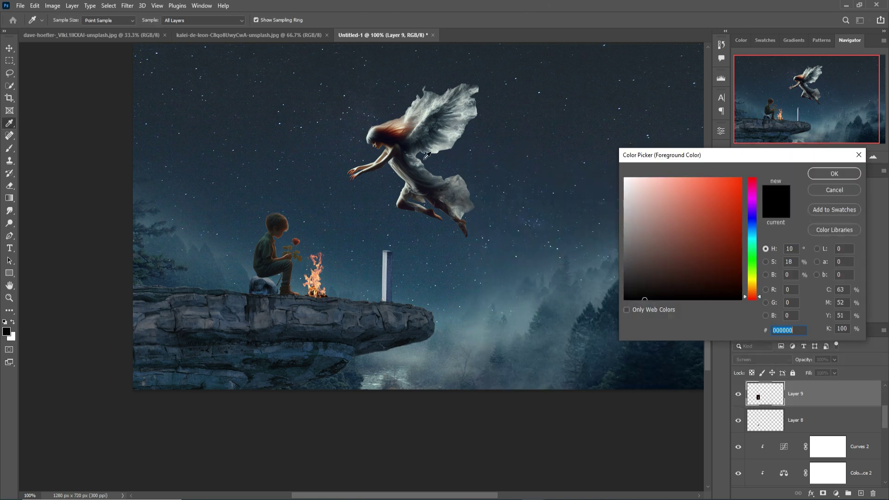
left_click(465, 126)
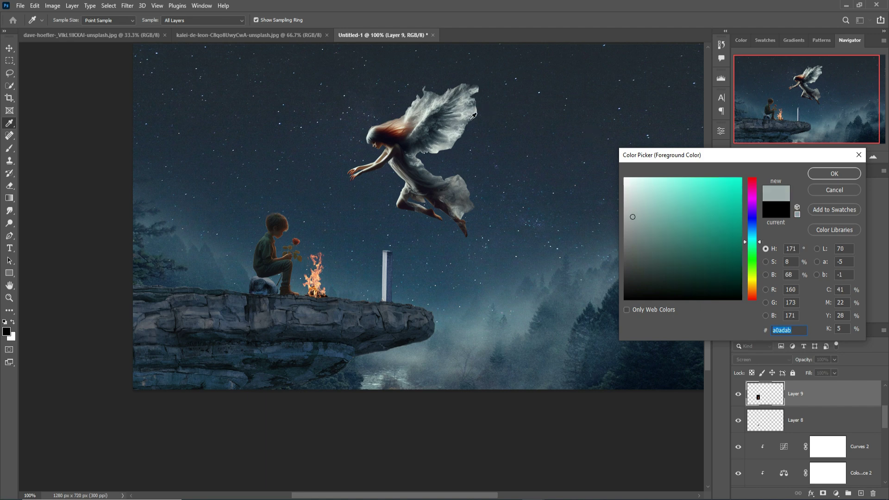
left_click(834, 174)
Enlarge the Smoke 2 brush to 500 px and rotate its tip to 124° to follow the wing's direction.
right_click(493, 106)
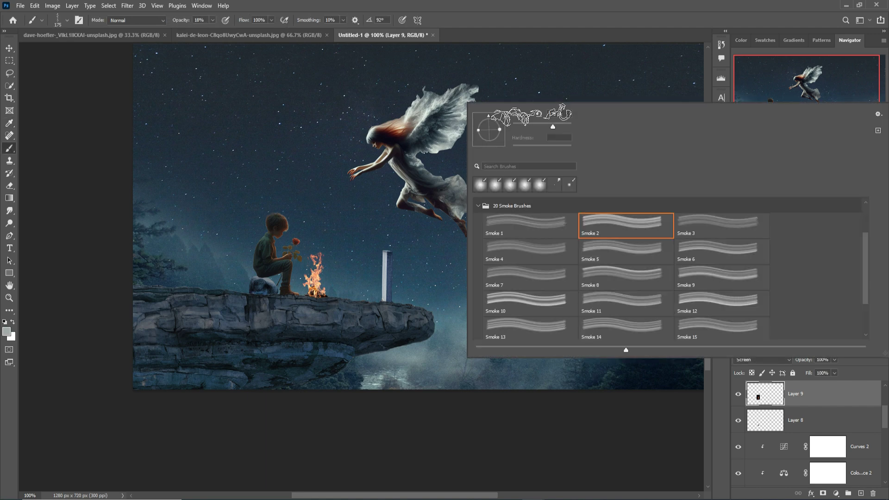
left_click_drag(489, 115, 479, 122)
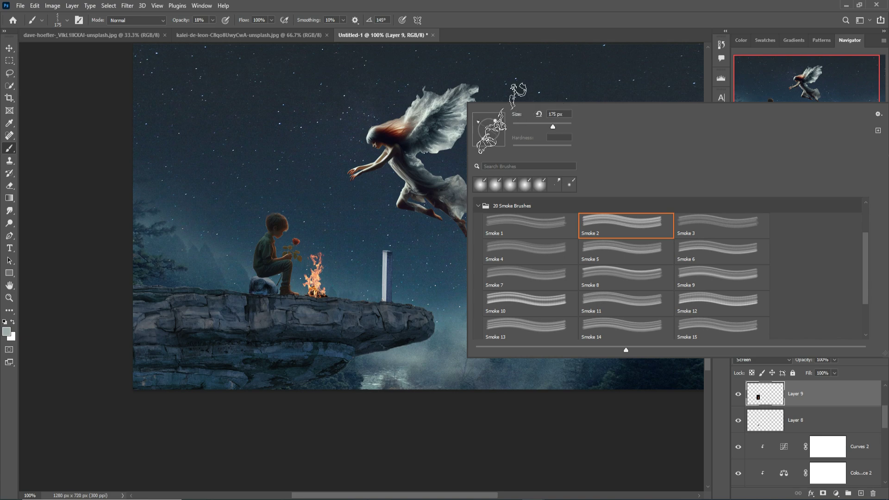
left_click(517, 9)
key("bracketright")
key("bracketright")
key("bracketright")
key("bracketright")
key("bracketright")
key("bracketright")
key("bracketright")
key("bracketright")
key("bracketright")
right_click(506, 135)
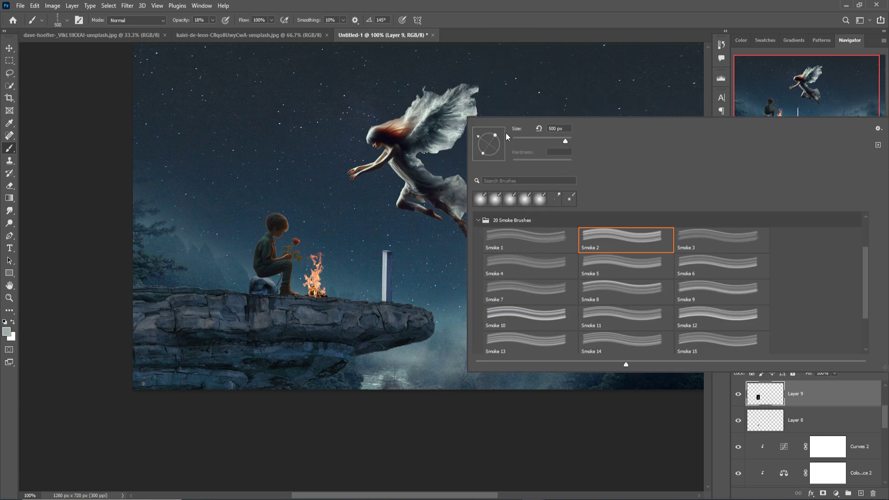
left_click_drag(483, 137, 487, 135)
key("Return")
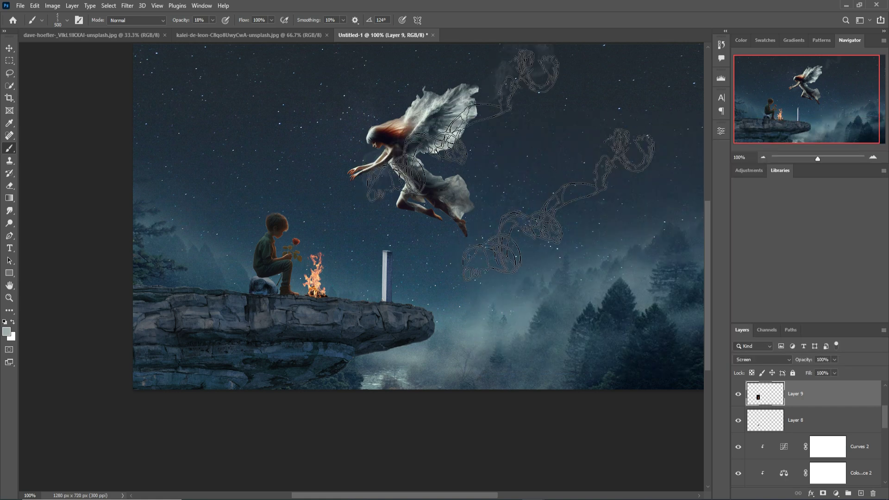
Raise the brush opacity to 100% and add a new empty layer directly above the woman's Layer 6.
left_click(212, 19)
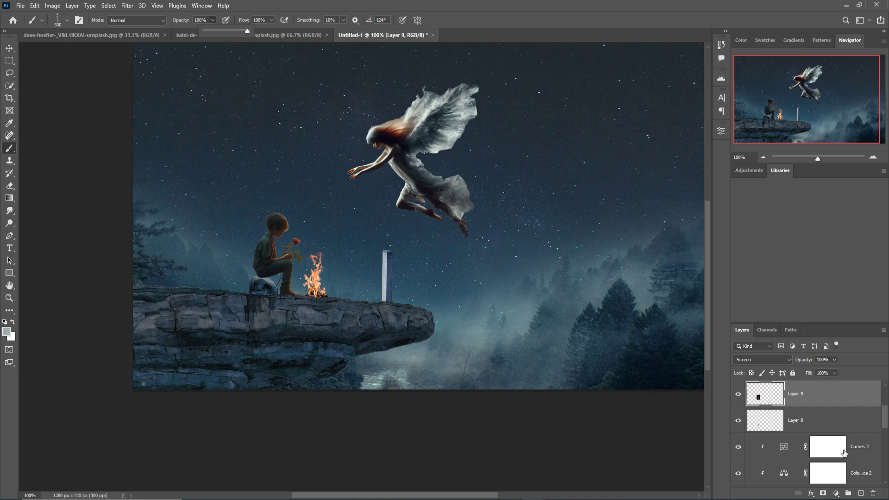
scroll(836, 443, "down", 4)
left_click(824, 426)
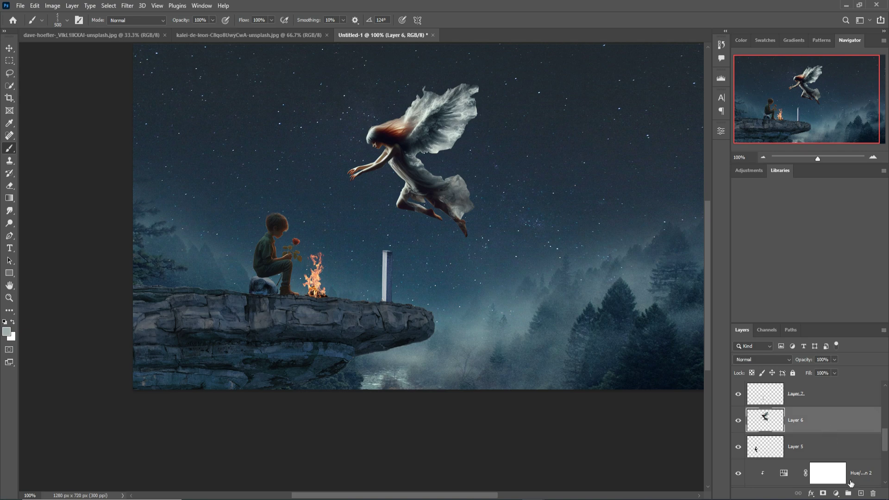
left_click(861, 493)
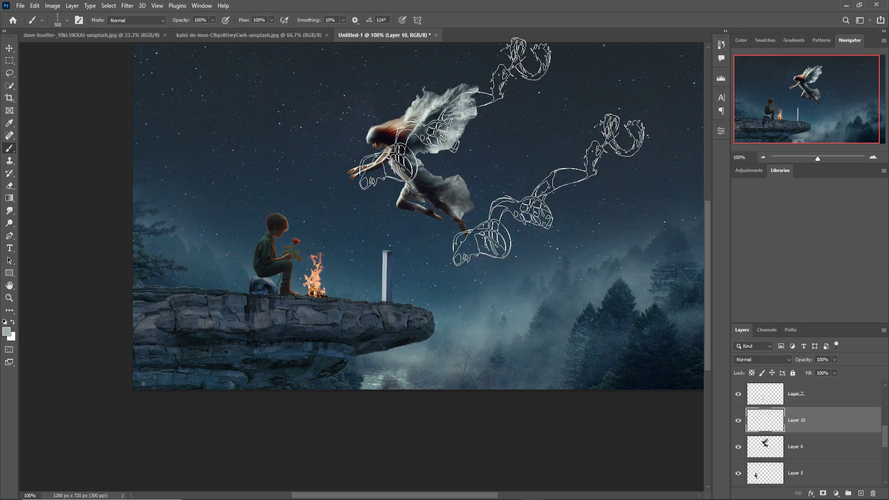
Stamp a large smoke swirl across the woman's arms and wing, trailing up beyond the wing tip, and reduce the brush size.
left_click(458, 118)
key("bracketleft")
key("bracketleft")
key("bracketleft")
Choose another smoke brush, adjust its tip angle, and stamp smoke wisps along and behind the woman's wings.
right_click(452, 145)
double_click(476, 228)
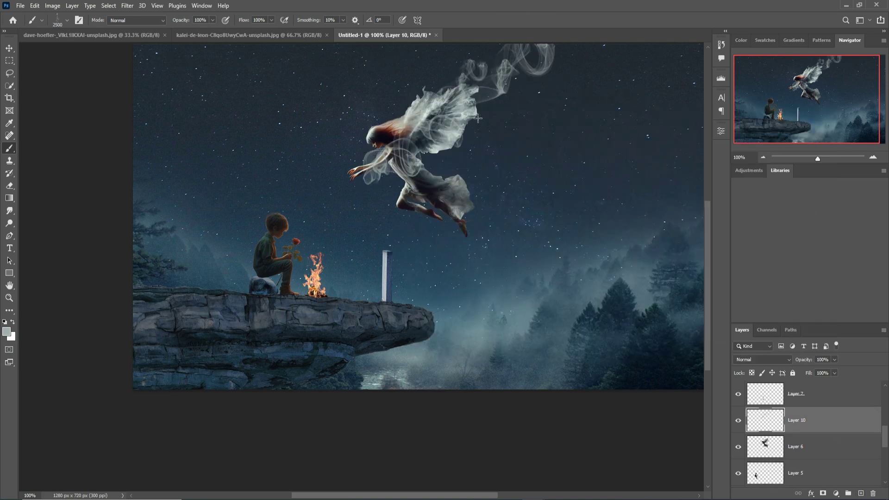
right_click(476, 156)
left_click(417, 130)
left_click(437, 125)
right_click(509, 180)
left_click(491, 121)
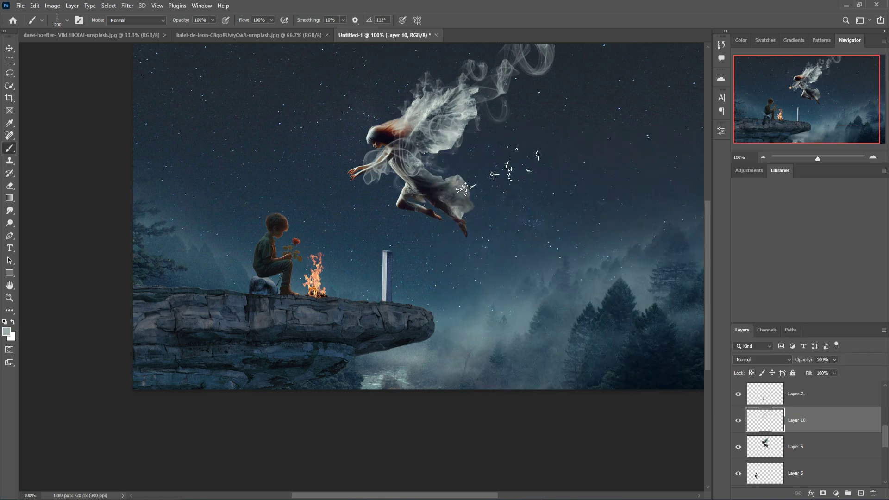
Pick a different smoke brush and stamp swirls around the woman's dress and below her feet.
right_click(575, 157)
double_click(723, 268)
left_click(477, 223)
left_click(459, 229)
left_click(456, 214)
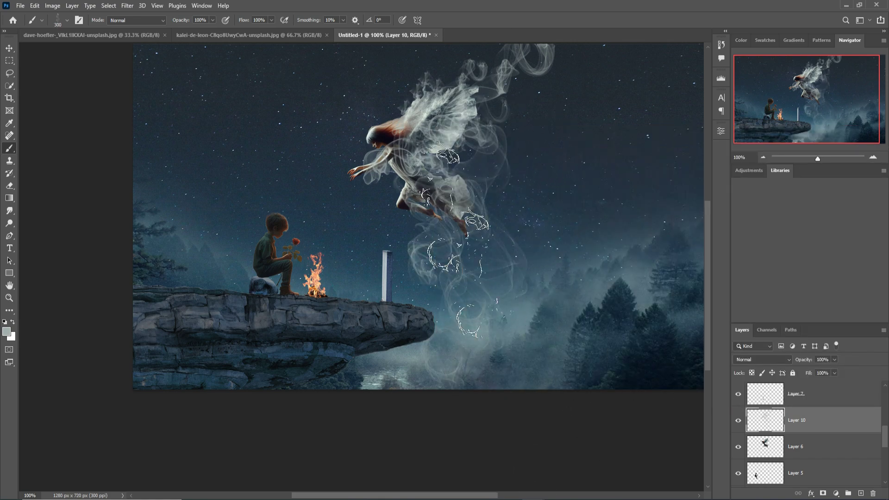
Rotate the 200 px Smoke 3 brush to 117°, stamp more smoke over the dress and beyond the wing, and finish with the Move tool active.
right_click(526, 187)
left_click_drag(480, 160, 484, 157)
key("Return")
left_click(442, 183)
left_click(524, 105)
right_click(673, 143)
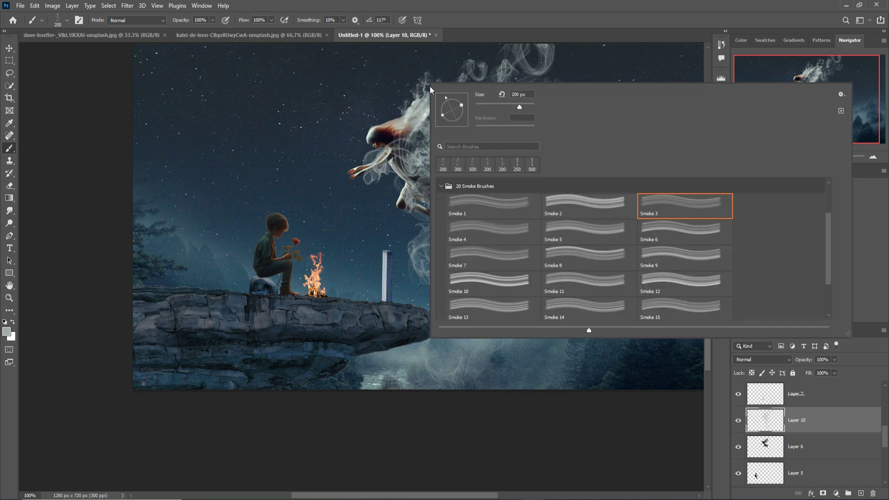
key("Escape")
key("v")
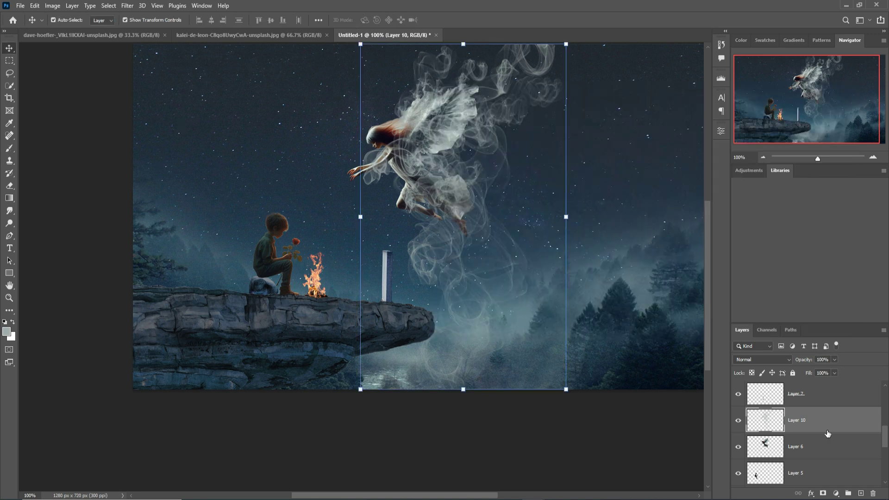
Add a layer mask to the smoke layer, Layer 10, and choose the Soft Round brush from the General Brushes.
left_click(824, 494)
key("b")
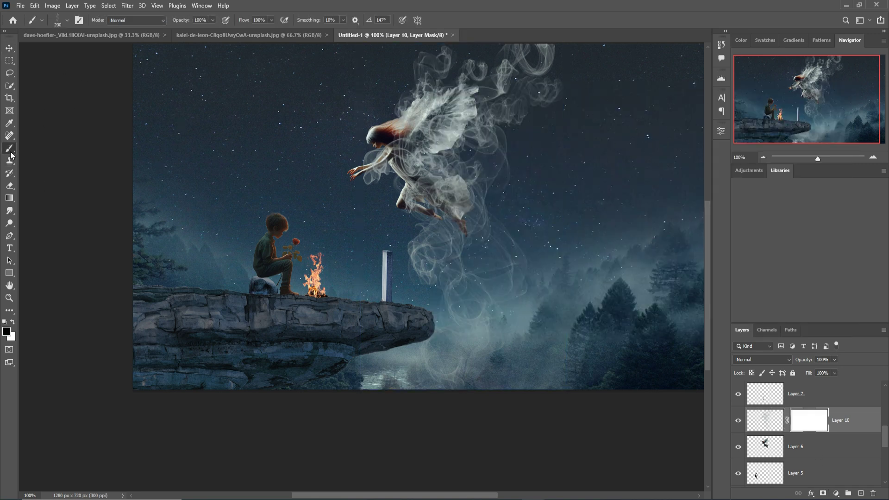
left_click(68, 20)
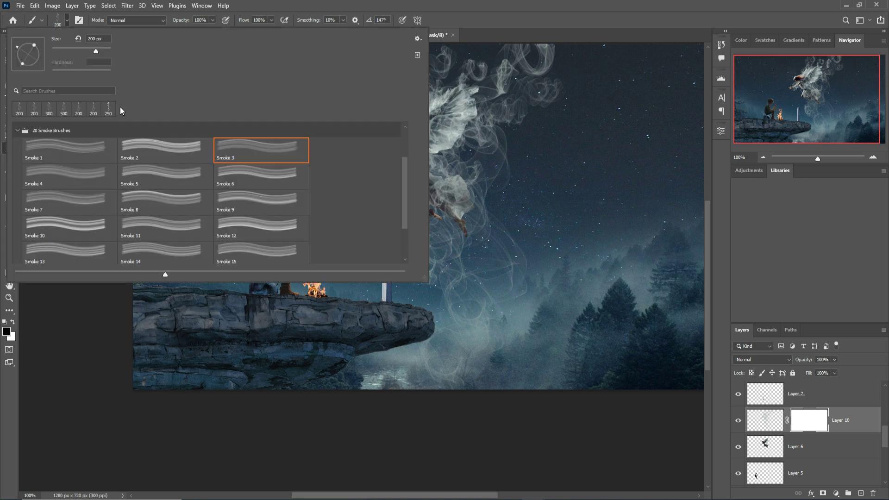
scroll(222, 157, "up", 3)
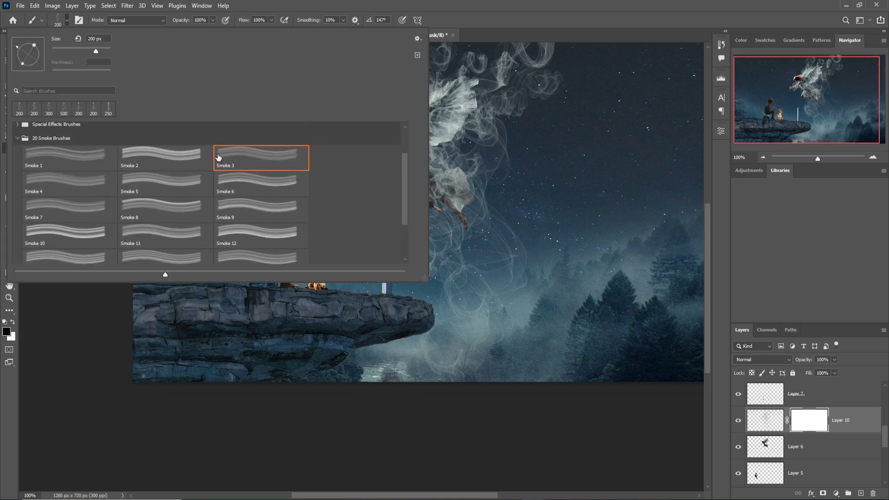
scroll(287, 92, "up", 3)
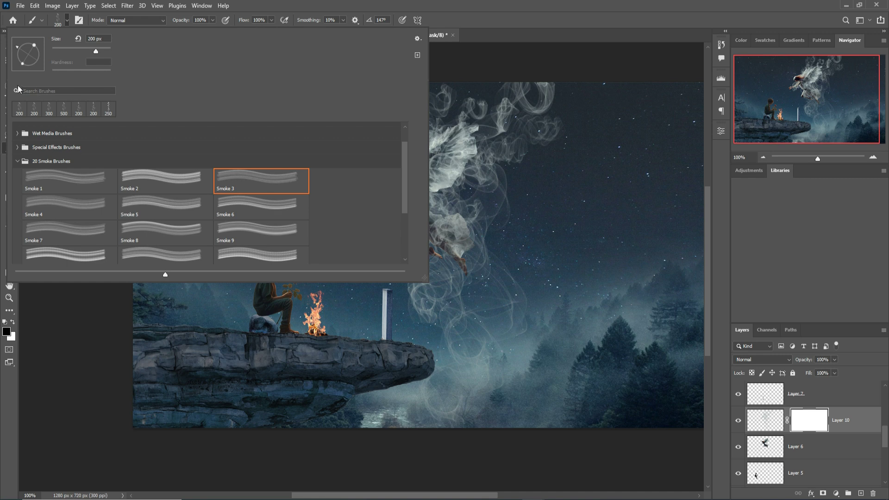
scroll(48, 156, "up", 2)
left_click(18, 129)
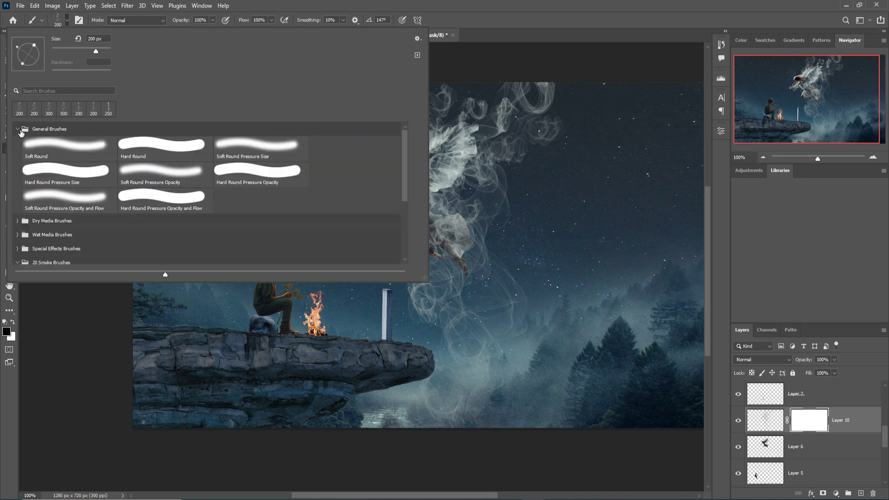
left_click(82, 151)
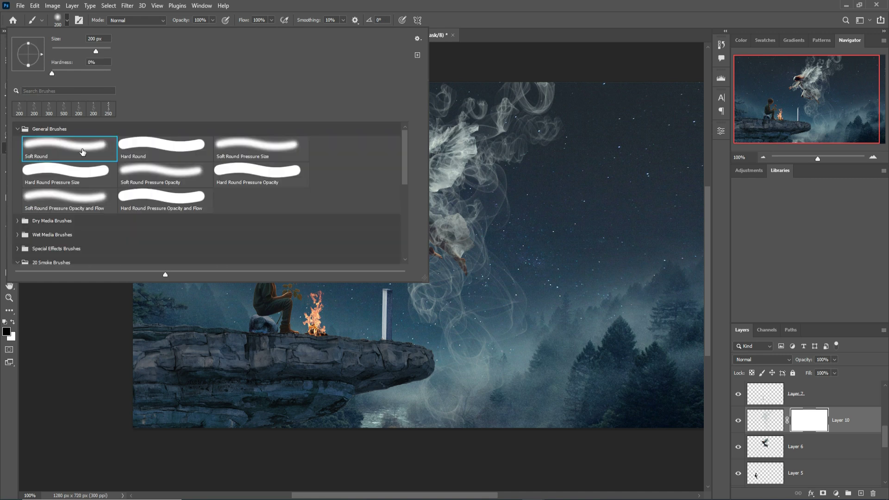
left_click(439, 5)
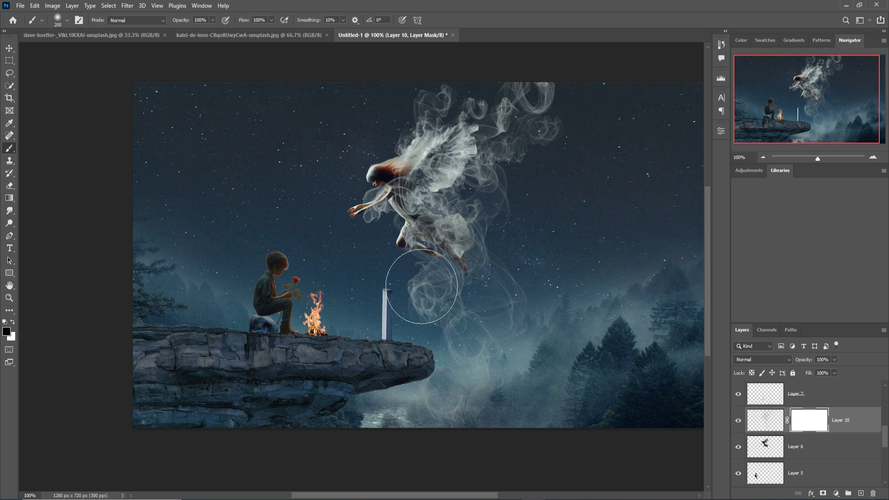
Reduce the brush to 90 px and mask out the smoke swirls below the woman's feet and legs.
key("bracketleft")
key("bracketleft")
key("bracketleft")
key("bracketleft")
key("bracketleft")
mouse_move(416, 257)
left_mouse_down()
mouse_move(427, 270)
mouse_move(420, 248)
mouse_move(422, 265)
mouse_move(463, 301)
mouse_move(420, 308)
left_mouse_up()
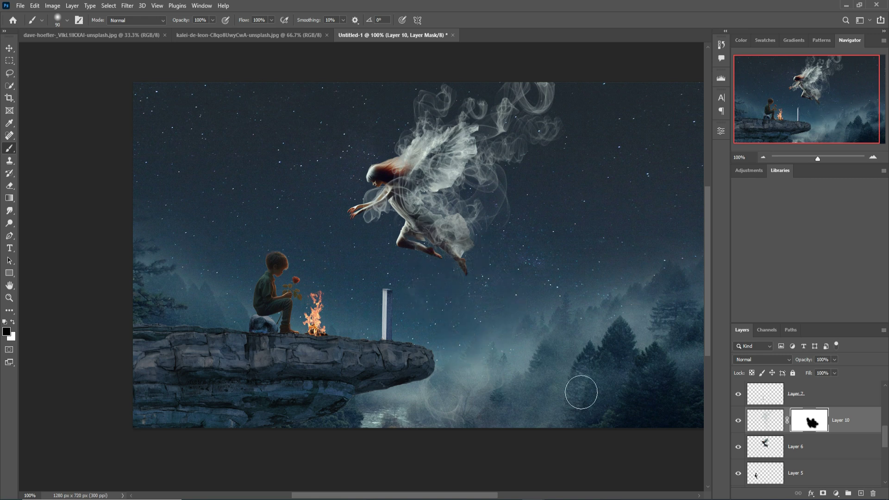
Add a mask to the woman's layer, paint with a smaller black brush beside her foot, and mask away the Layer 10 smoke around her arms.
left_click(800, 449)
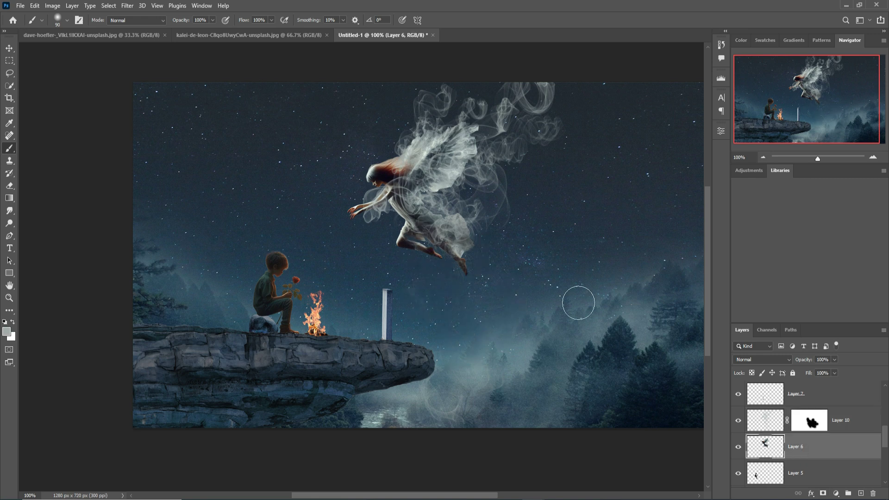
left_click(480, 252)
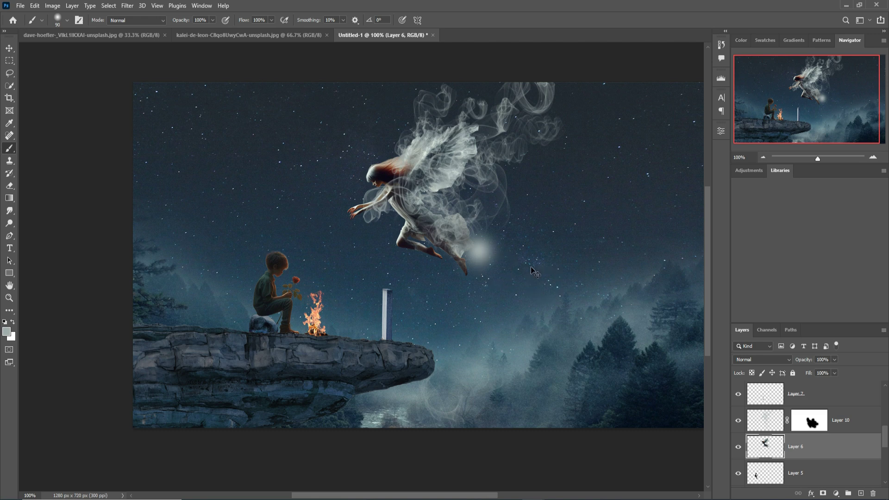
key("ctrl+z")
left_click(824, 494)
key("d")
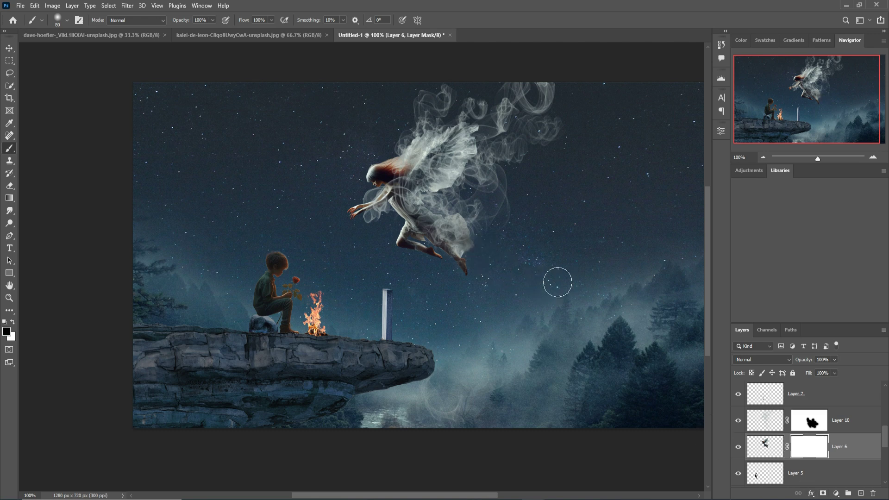
key("bracketleft")
key("bracketleft")
key("bracketleft")
left_click_drag(485, 258, 479, 262)
key("alt+bracketright")
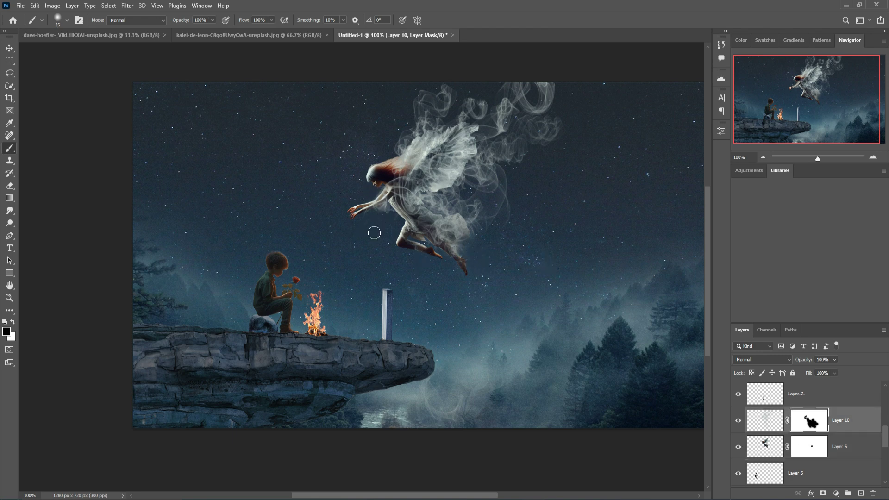
On the woman's layer mask, fade the wing edges and the back of the dress into the smoke with a 42% opacity brush.
left_click(815, 452)
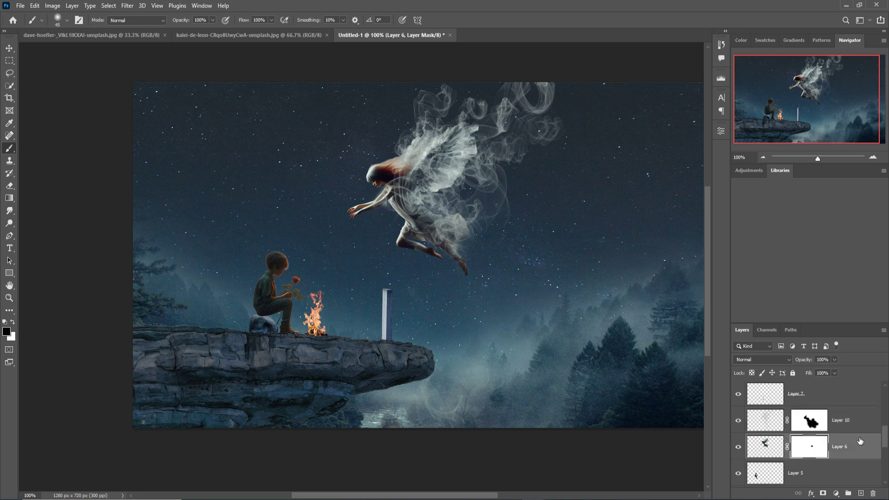
left_click(213, 20)
left_click_drag(193, 28, 187, 30)
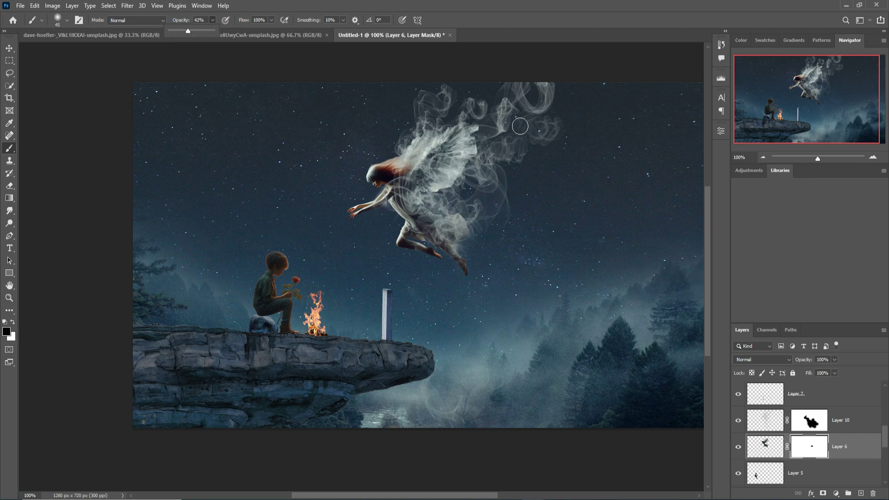
left_click(488, 137)
mouse_move(484, 138)
left_mouse_down()
mouse_move(483, 168)
mouse_move(492, 150)
mouse_move(477, 204)
mouse_move(442, 217)
left_mouse_up()
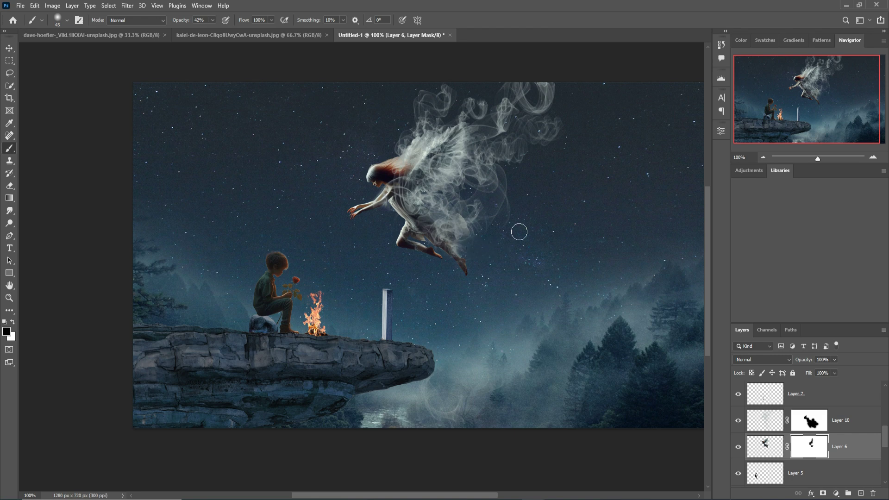
key("v")
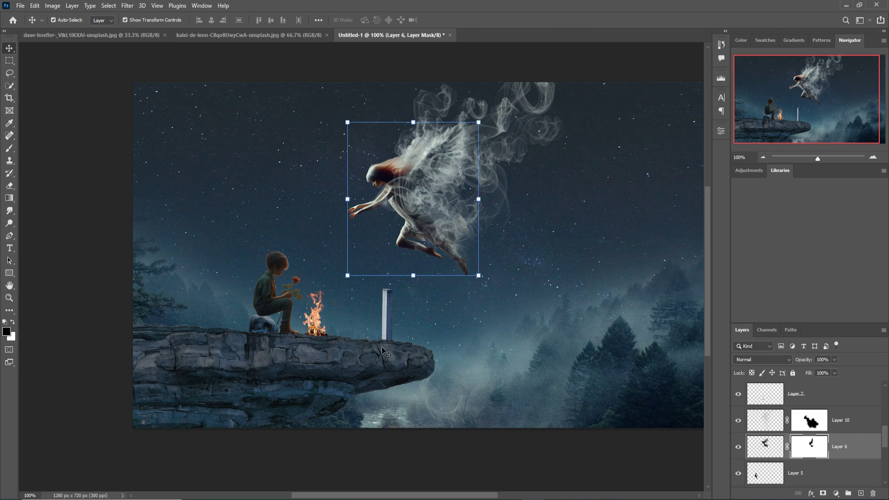
Add an orange Solid Color layer clipped to the rock ledge above its Curves adjustment, in Linear Dodge (Add) mode.
left_click(352, 346)
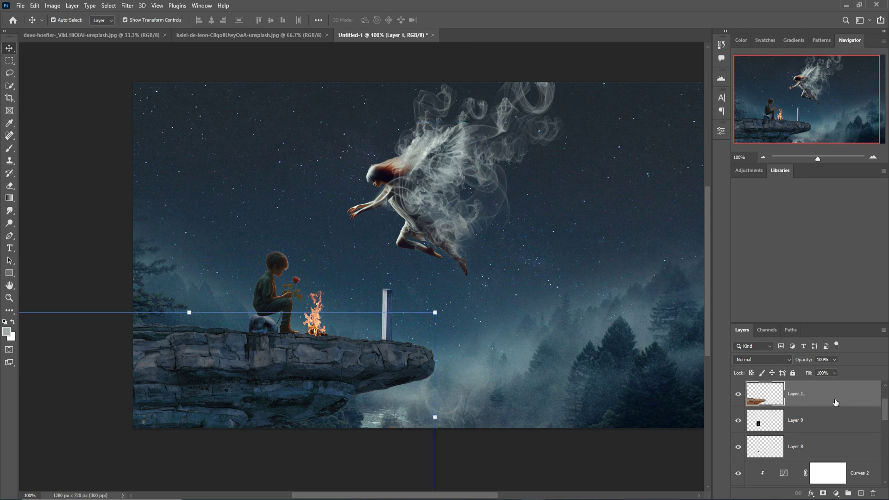
scroll(833, 395, "up", 2)
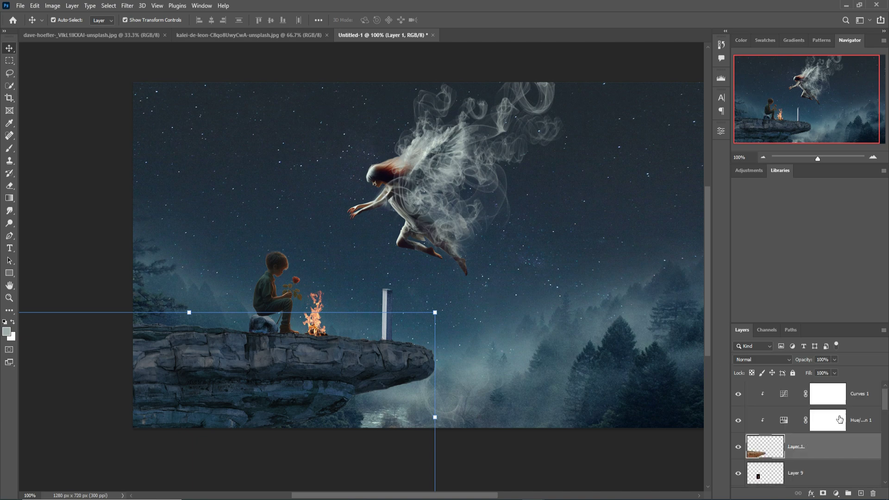
left_click(860, 394)
left_click(861, 493)
right_click(815, 394)
left_click(729, 276)
left_click(764, 360)
left_click(759, 355)
left_click(837, 493)
left_click(739, 185)
left_click_drag(755, 291, 757, 291)
left_click(835, 174)
In the ledge colour fill's Blending Options, split the Underlying Layer black slider out to 52.
right_click(860, 394)
left_click(796, 202)
left_click_drag(444, 136, 677, 136)
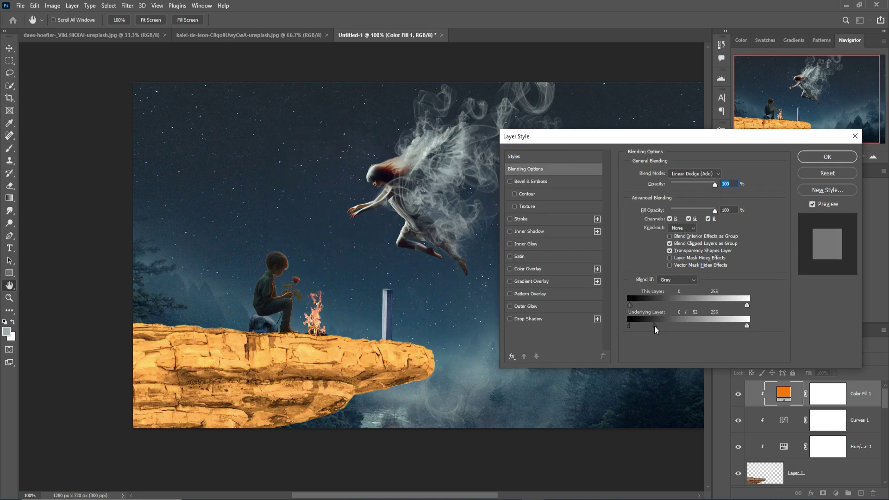
key("Return")
Invert the ledge colour fill's mask to black and paint a white firelight glow onto the rock beneath the campfire.
key("ctrl+i")
key("b")
key("x")
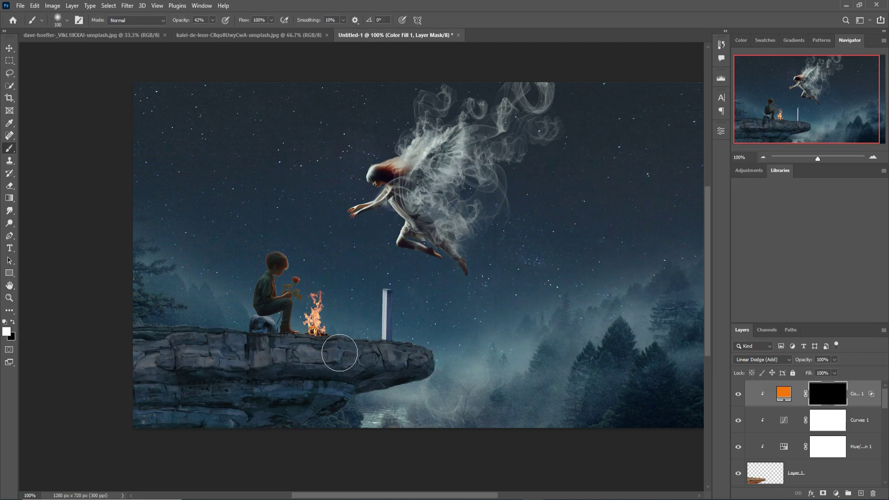
left_click_drag(337, 353, 339, 371)
Add an orange Solid Color layer clipped to the gravestone, in Linear Dodge (Add) mode.
left_click(8, 50)
left_click(387, 318)
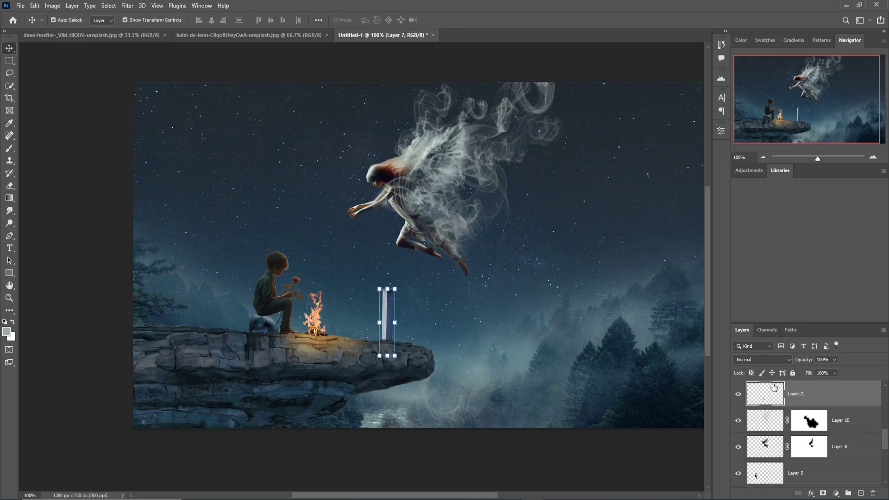
left_click(861, 494)
right_click(832, 394)
left_click(746, 278)
left_click(764, 360)
left_click(768, 356)
left_click(836, 494)
left_click(833, 326)
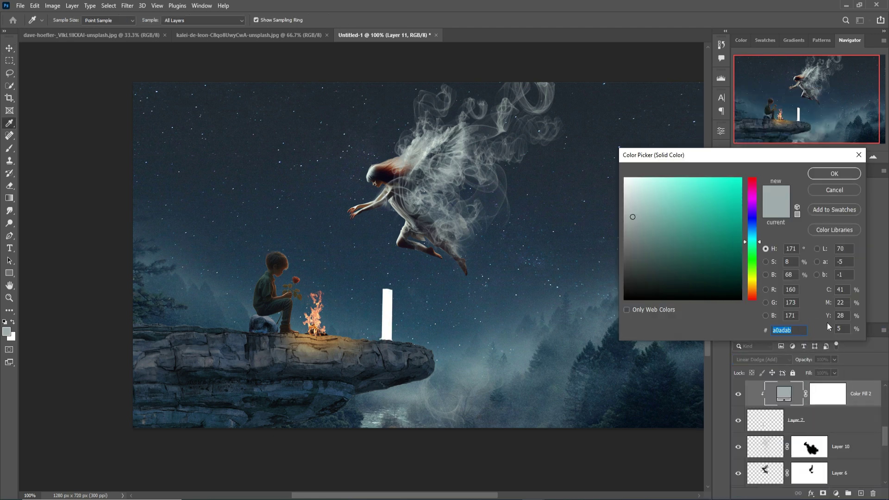
type("fd5900")
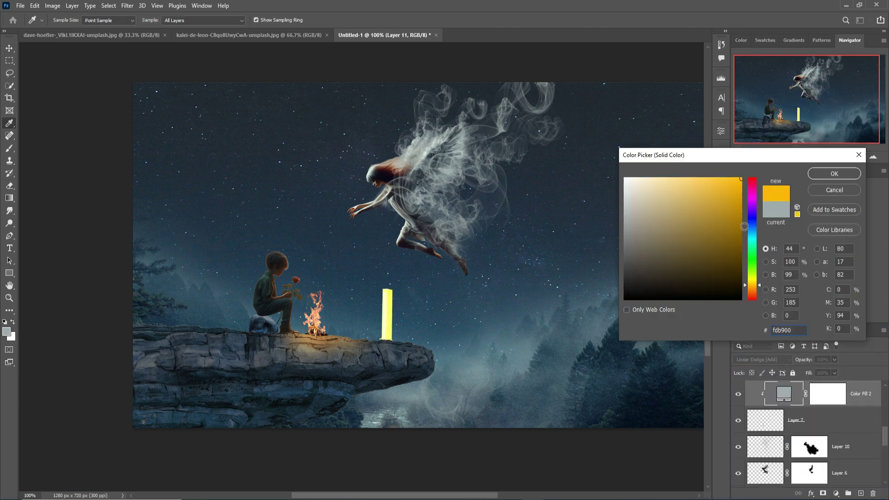
left_click(828, 175)
Invert the gravestone colour fill's mask and paint a firelight glow along the edge and base facing the campfire.
key("ctrl+i")
key("b")
key("ctrl+plus")
key("ctrl+plus")
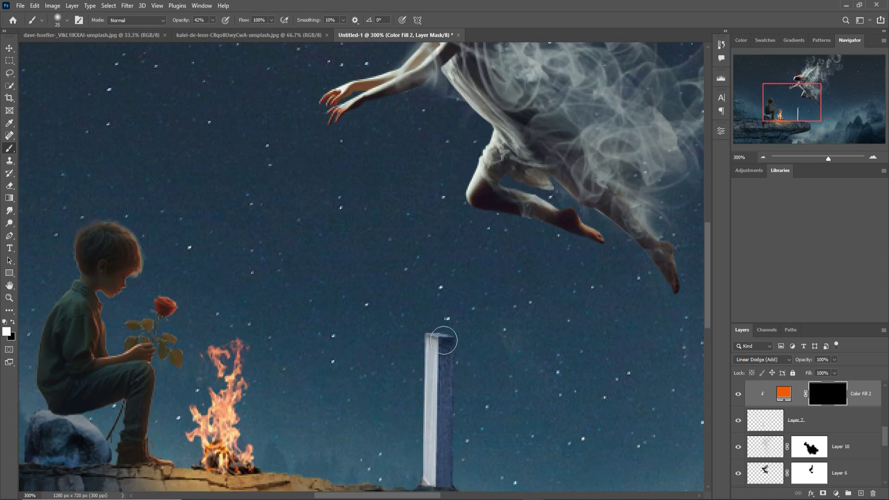
left_click_drag(426, 341, 419, 484)
scroll(419, 407, "down", 2)
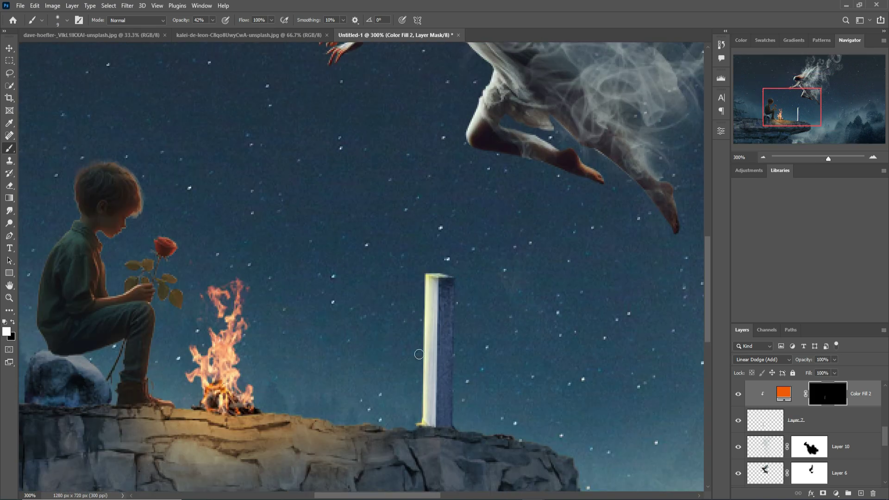
Add a Solid Color layer in orange fd6805 clipped to the woman's layer, in Linear Dodge (Add) mode.
key("v")
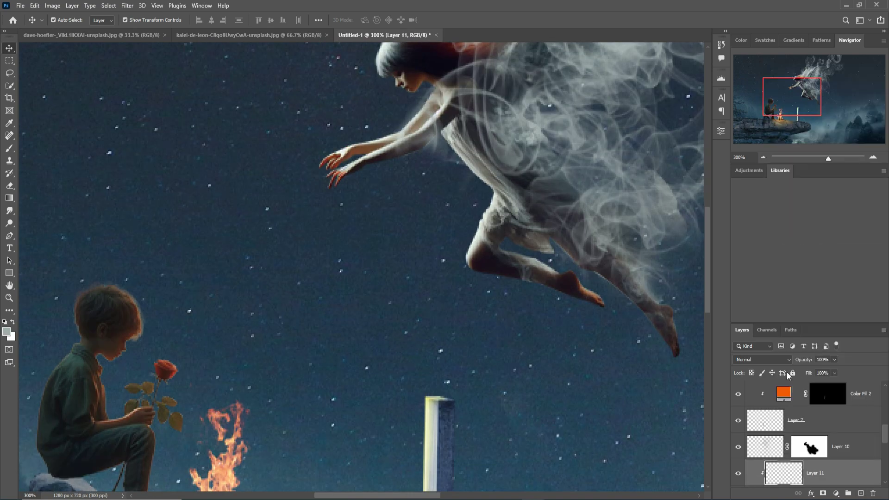
left_click(836, 493)
left_click(841, 325)
left_click(755, 287)
left_click(742, 180)
left_click_drag(759, 287, 760, 292)
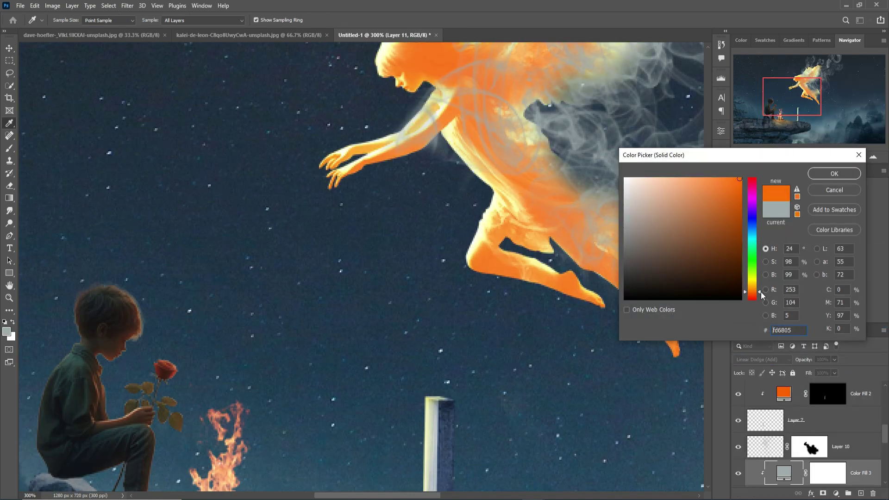
left_click(833, 174)
In the woman's colour fill Blending Options, split the Underlying Layer black slider out to 62.
right_click(787, 473)
left_click(804, 284)
left_click_drag(629, 323, 736, 326)
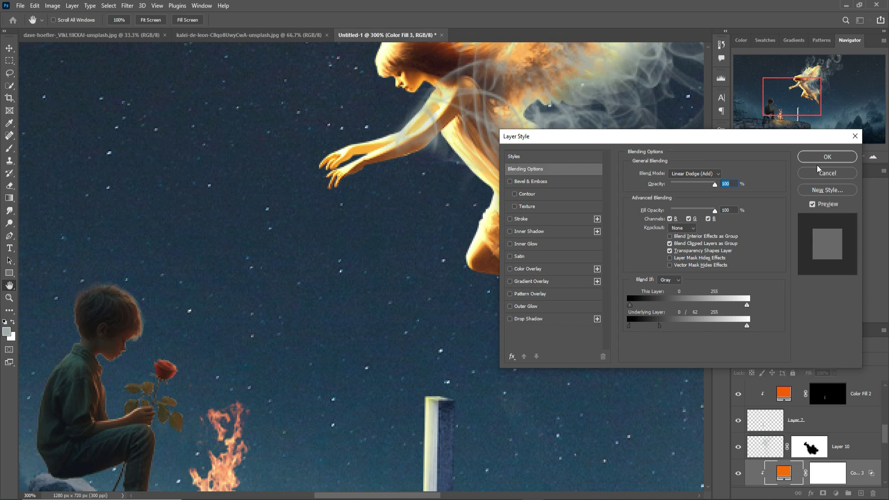
left_click(827, 157)
Invert the woman's colour fill mask and paint fine orange firelight along her hands and face.
left_click(830, 478)
key("ctrl+i")
key("b")
key("ctrl+plus")
scroll(440, 231, "up", 5)
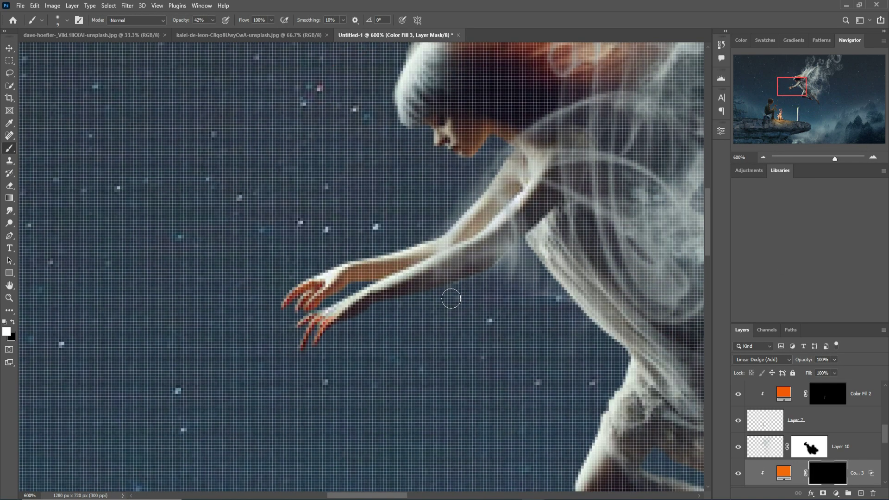
mouse_move(346, 294)
left_mouse_down()
mouse_move(371, 287)
mouse_move(468, 169)
mouse_move(505, 151)
mouse_move(446, 157)
mouse_move(401, 120)
left_mouse_up()
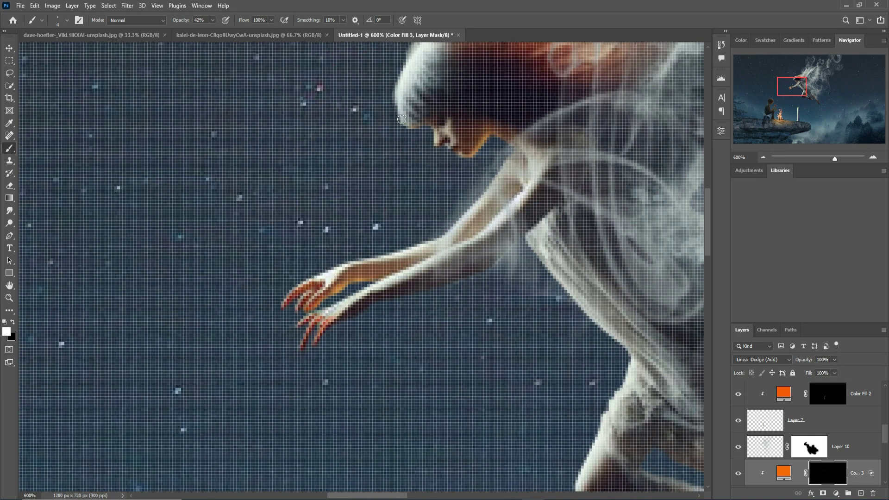
Paint orange rim light along the undersides of the woman's arms, body, legs and feet.
mouse_move(374, 313)
left_mouse_down()
mouse_move(465, 286)
mouse_move(529, 242)
mouse_move(638, 372)
mouse_move(588, 460)
mouse_move(553, 300)
left_mouse_up()
mouse_move(554, 300)
left_mouse_down()
mouse_move(542, 321)
mouse_move(585, 370)
mouse_move(689, 389)
left_mouse_up()
left_click_drag(689, 390, 515, 323)
mouse_move(514, 323)
left_mouse_down()
mouse_move(552, 341)
mouse_move(641, 360)
left_mouse_up()
mouse_move(550, 236)
left_mouse_down()
mouse_move(679, 338)
mouse_move(503, 230)
left_mouse_up()
left_click_drag(503, 227, 606, 348)
Lower the brush opacity to 11%, set its size to 35 px, and brush a softer orange glow over the woman's legs and body.
left_click(213, 20)
left_click_drag(213, 32, 199, 34)
key("bracketright")
key("bracketright")
key("bracketright")
key("bracketright")
key("bracketright")
key("bracketright")
key("bracketright")
key("bracketright")
key("bracketright")
key("bracketright")
key("bracketright")
key("bracketright")
key("bracketright")
key("bracketright")
key("bracketleft")
key("bracketleft")
key("bracketleft")
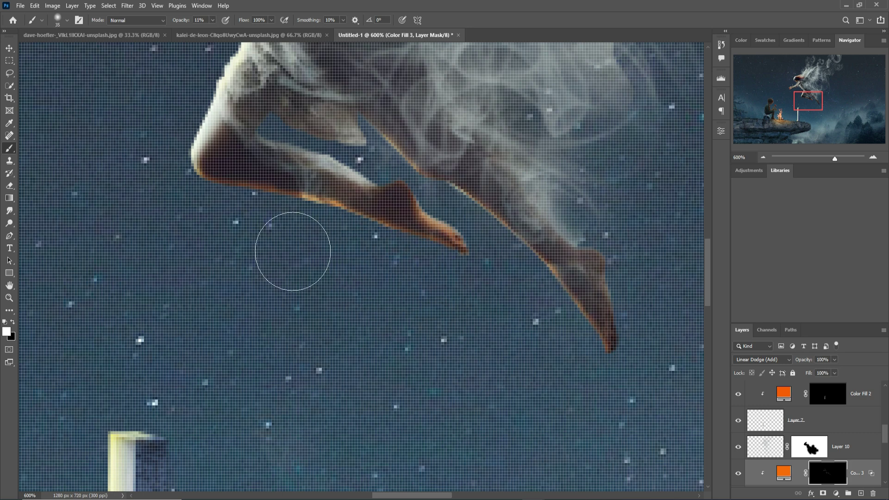
left_click_drag(222, 183, 237, 204)
left_click_drag(224, 59, 412, 229)
left_click_drag(270, 181, 427, 389)
Create a new layer above the boy, clip it to him, and set it to Linear Dodge (Add) mode.
key("v")
key("ctrl+0")
left_click(191, 309)
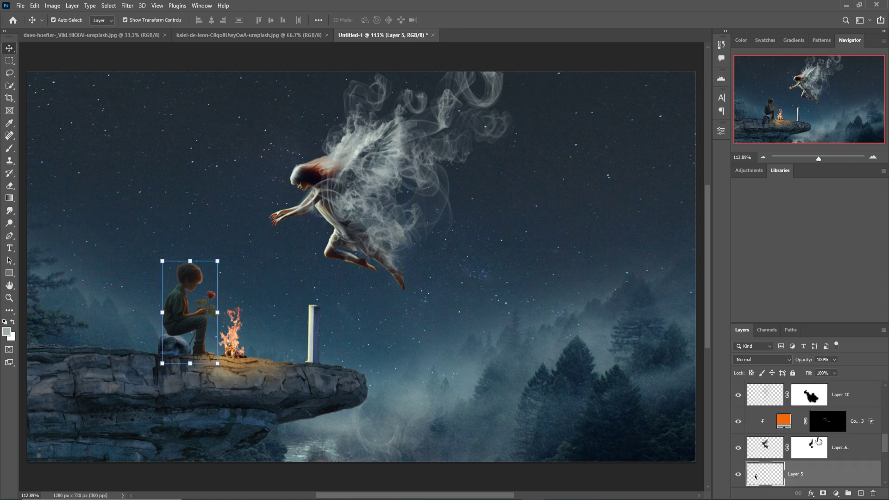
left_click(861, 493)
right_click(850, 474)
left_click(794, 253)
left_click(763, 360)
left_click(764, 355)
Turn the boy's clipped layer into an orange Solid Color fill.
left_click(836, 494)
left_click(829, 326)
left_click(753, 288)
left_click(741, 179)
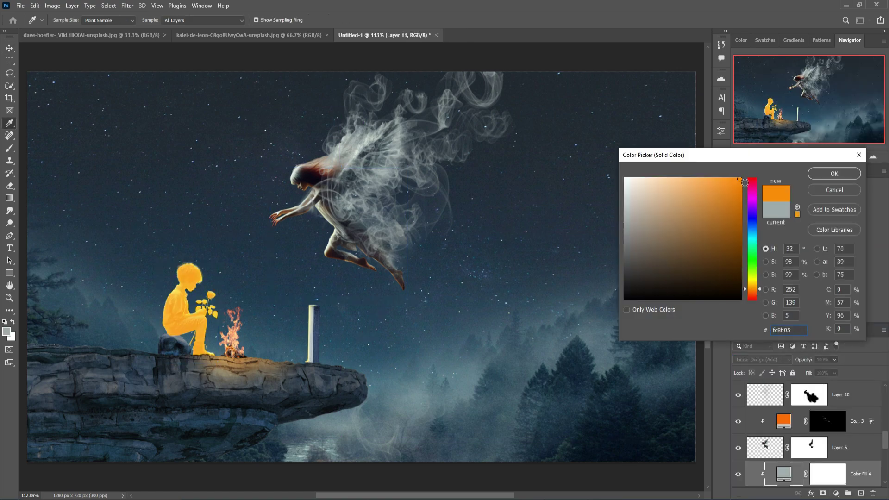
left_click(752, 292)
left_click(835, 173)
In the boy's colour fill Blending Options, split the Underlying Layer black slider out to 66.
right_click(784, 473)
left_click(805, 284)
left_click_drag(630, 326, 660, 327)
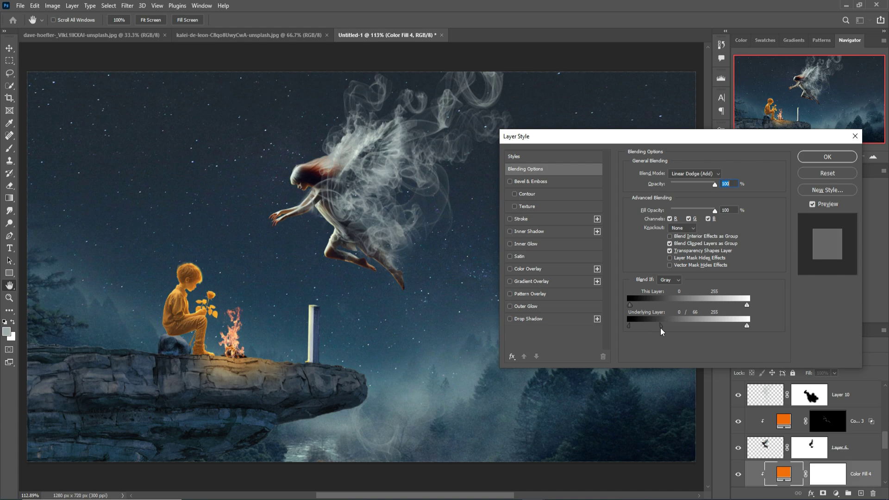
left_click(828, 156)
Invert the layer mask of the boy's orange colour fill to black and shrink the brush for fine edge work.
left_click(827, 474)
key("ctrl+i")
key("b")
key("ctrl+plus")
key("ctrl+plus")
key("ctrl+plus")
left_click_drag(182, 369, 521, 245)
left_click_drag(181, 387, 386, 274)
key("bracketleft")
key("bracketleft")
key("bracketleft")
key("bracketleft")
key("bracketleft")
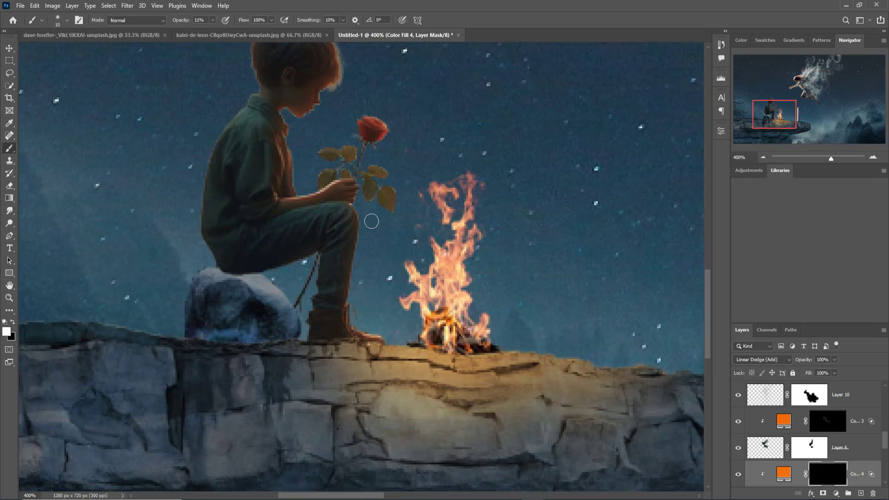
Raise the brush opacity to 60% and paint orange firelight along the boy's leg, the rose and his face and collar.
left_click(213, 20)
left_click(235, 31)
mouse_move(364, 218)
left_mouse_down()
mouse_move(368, 277)
mouse_move(386, 337)
left_mouse_up()
mouse_move(396, 215)
left_mouse_down()
mouse_move(371, 204)
mouse_move(394, 189)
left_mouse_up()
left_click_drag(388, 176, 374, 167)
left_click_drag(372, 145, 382, 139)
left_click_drag(343, 74, 362, 122)
left_click_drag(345, 71, 348, 118)
left_click_drag(349, 118, 328, 132)
key("bracketleft")
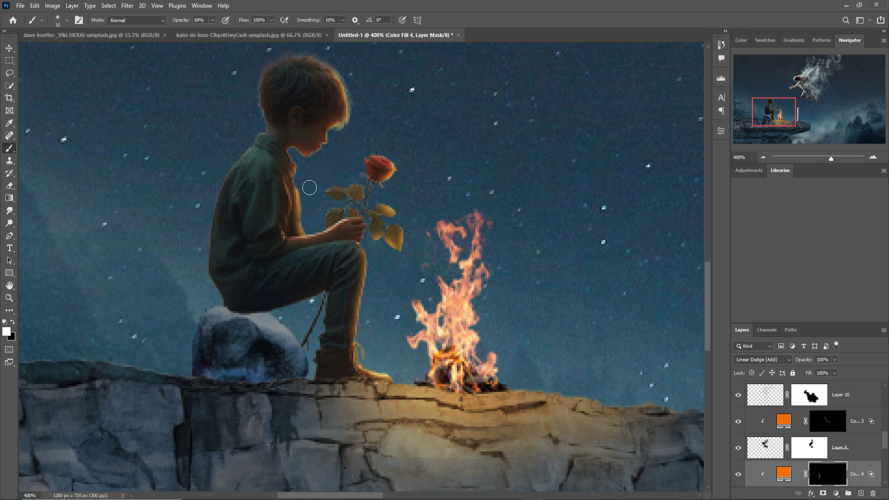
Create a new layer directly above the Hue/Saturation adjustment of the stone under the boy.
scroll(336, 198, "down", 1)
scroll(825, 463, "down", 3)
left_click(9, 48)
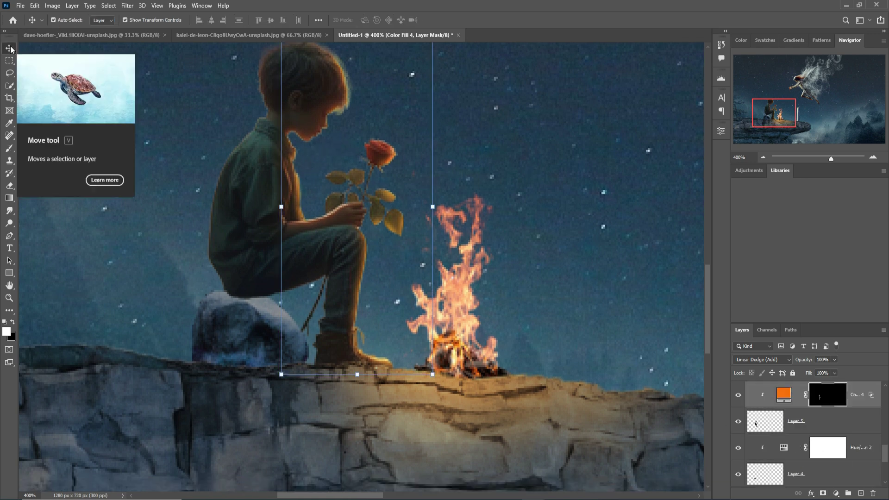
left_click(252, 331)
scroll(854, 421, "down", 2)
left_click(856, 421)
left_click(861, 493)
Set the foreground colour to black and stamp one soft 30 px brush dab at 100% opacity on the stone beneath the boy.
left_click(9, 148)
left_click(6, 332)
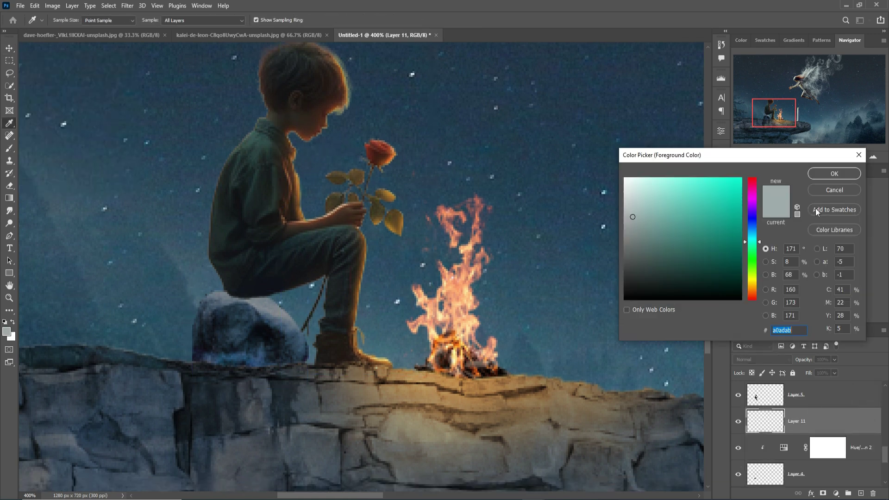
left_click(833, 190)
left_click(6, 332)
left_click(648, 298)
left_click(834, 174)
left_click(257, 309)
key("ctrl+z")
left_click_drag(213, 20, 254, 34)
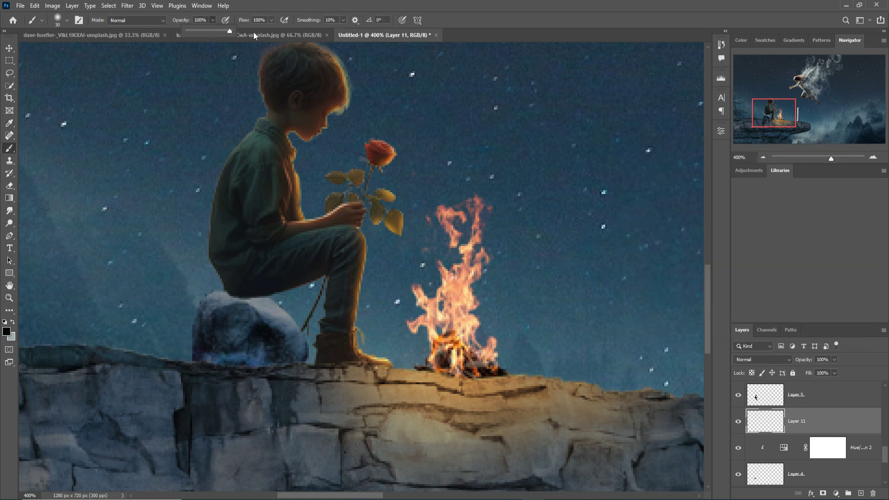
left_click(254, 306)
Stretch the black dab to about 234% wide and 47% high as a flat contact shadow over the stone's top.
key("v")
left_click_drag(297, 305, 398, 306)
left_click_drag(304, 259, 304, 309)
left_click_drag(309, 330, 247, 300)
left_click_drag(337, 300, 344, 301)
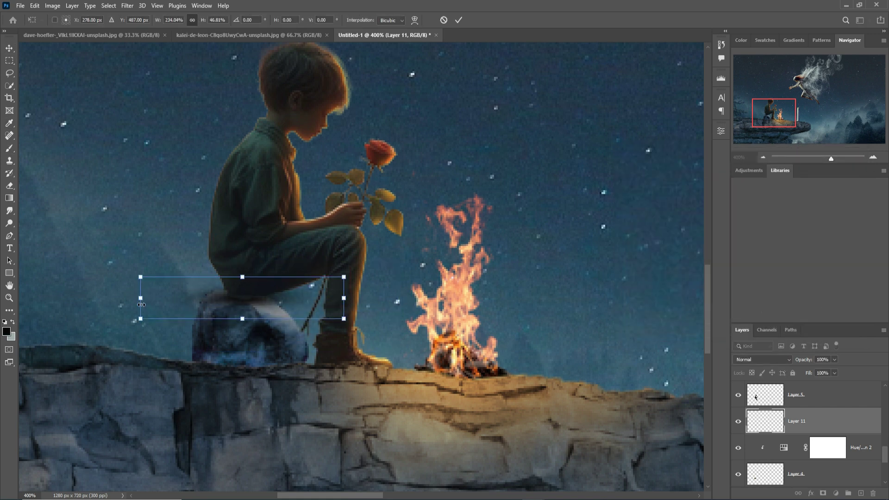
left_click(458, 20)
Add a mask to the shadow layer and paint out the shadow spilling past both sides of the stone.
left_click(823, 493)
left_click(10, 148)
left_click(13, 322)
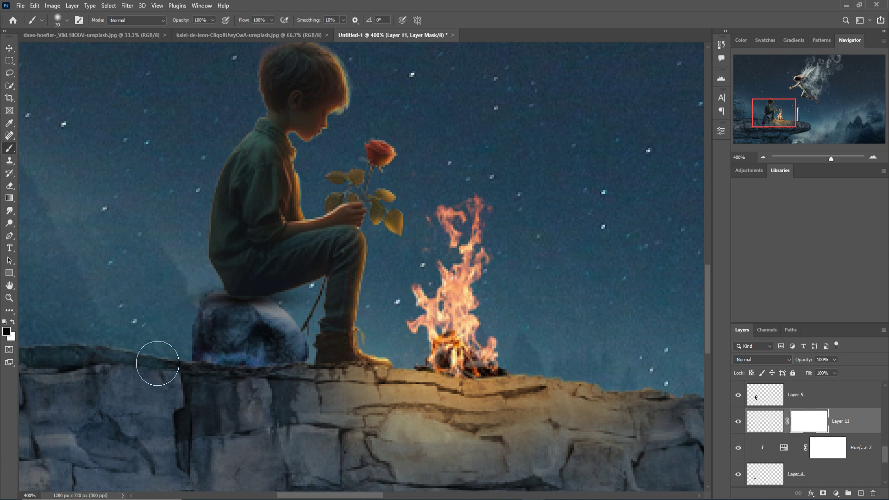
left_click_drag(176, 315, 197, 289)
left_click_drag(284, 293, 308, 317)
Create a new layer at the top of the layer stack and set it to Linear Dodge (Add) mode.
left_click(9, 48)
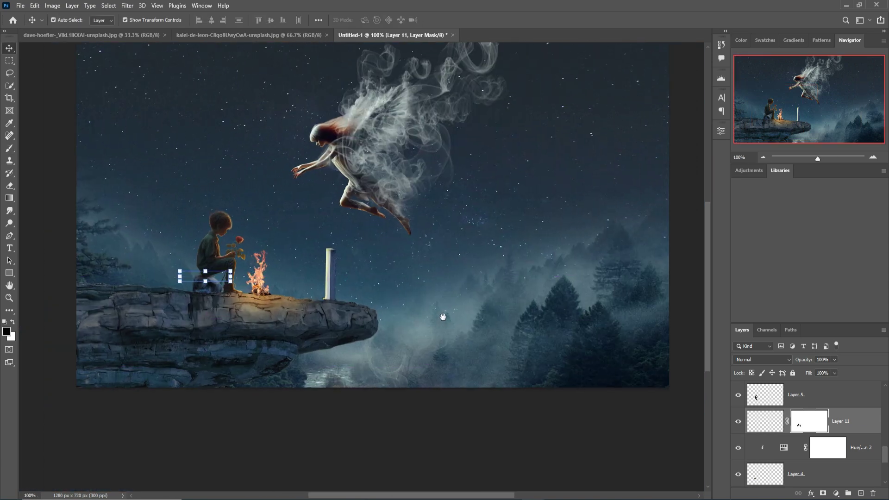
scroll(787, 440, "up", 5)
left_click(784, 394)
right_click(848, 396)
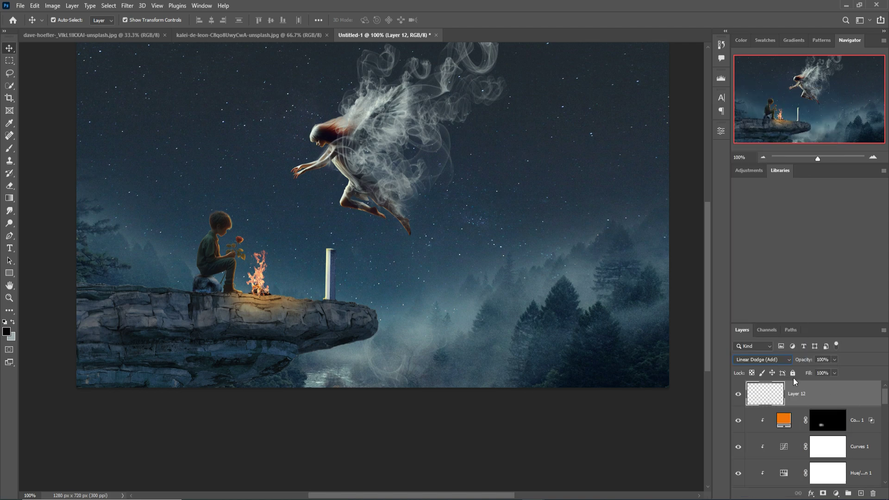
left_click(836, 493)
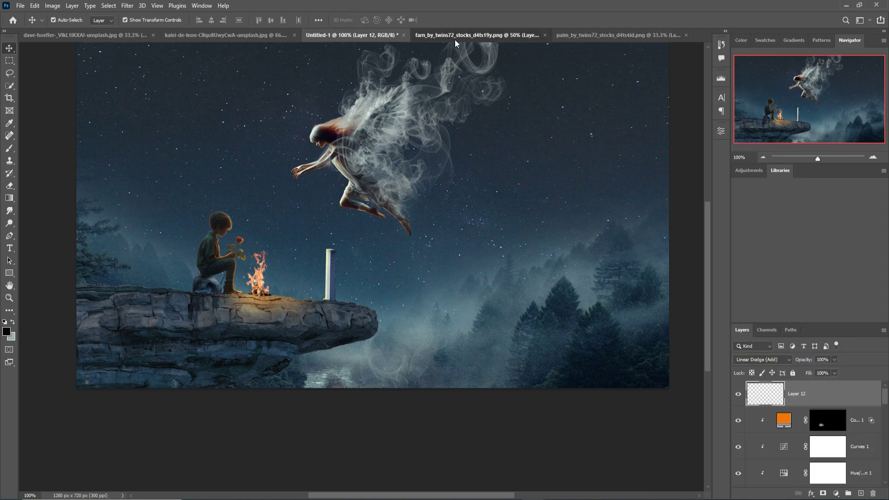
In the fern stock image, select the watermark text with the Rectangular Marquee, delete it and deselect.
left_click(455, 37)
left_click(10, 61)
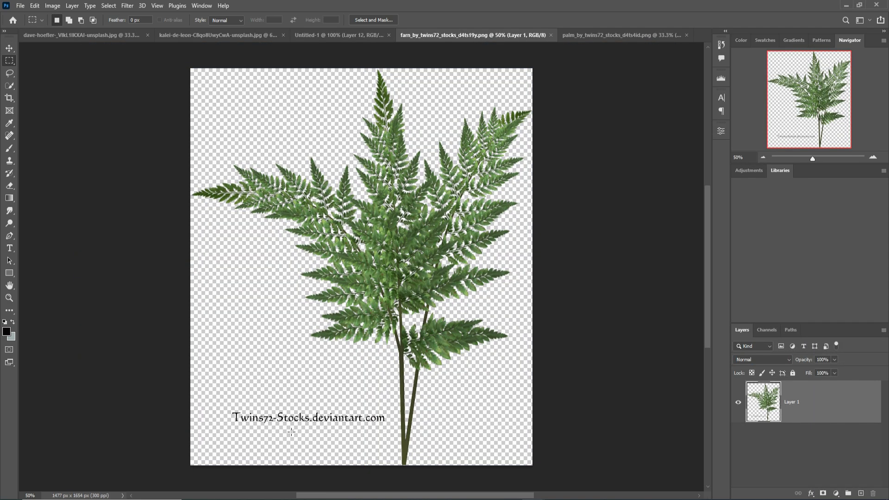
left_click_drag(228, 409, 387, 428)
key("Delete")
left_click(109, 6)
left_click(121, 24)
Copy the cleaned fern into the night forest composition and minimise its source document.
left_click(10, 48)
left_click_drag(459, 35, 459, 48)
left_click_drag(587, 228, 120, 208)
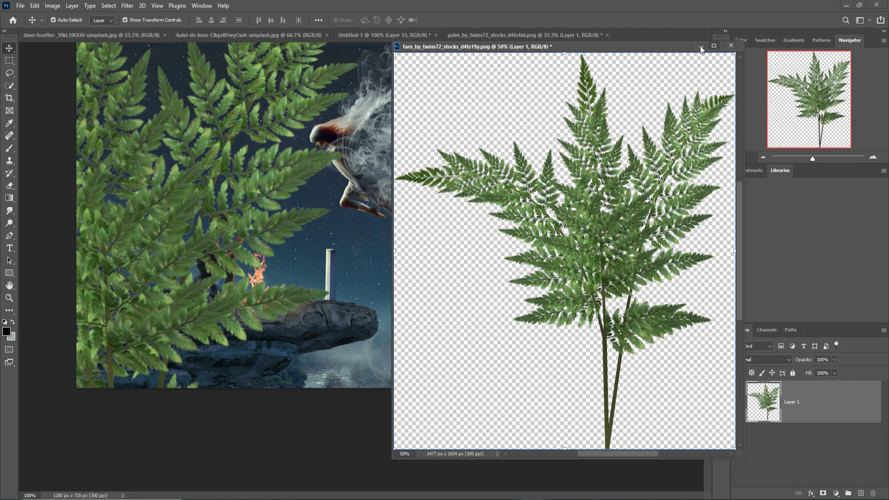
left_click(701, 46)
Transform and reposition the fern so its fronds reach in from the scene's left edge.
left_click_drag(359, 281, 118, 281)
left_click_drag(113, 215, 131, 189)
left_click_drag(213, 110, 242, 194)
left_click_drag(139, 185, 106, 146)
key("Return")
Add a Curves adjustment clipped to the fern and pull its midtones down to darken the leaves.
left_click(837, 493)
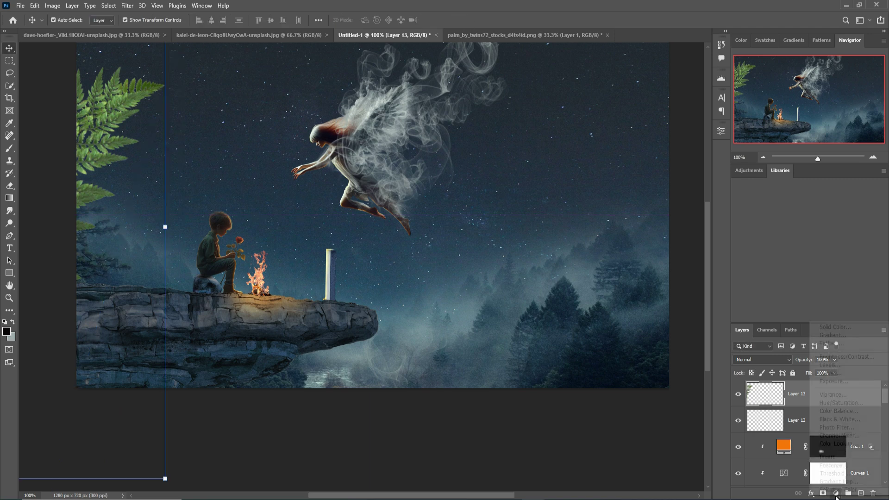
left_click(836, 375)
left_click(642, 291)
left_click_drag(663, 230, 671, 238)
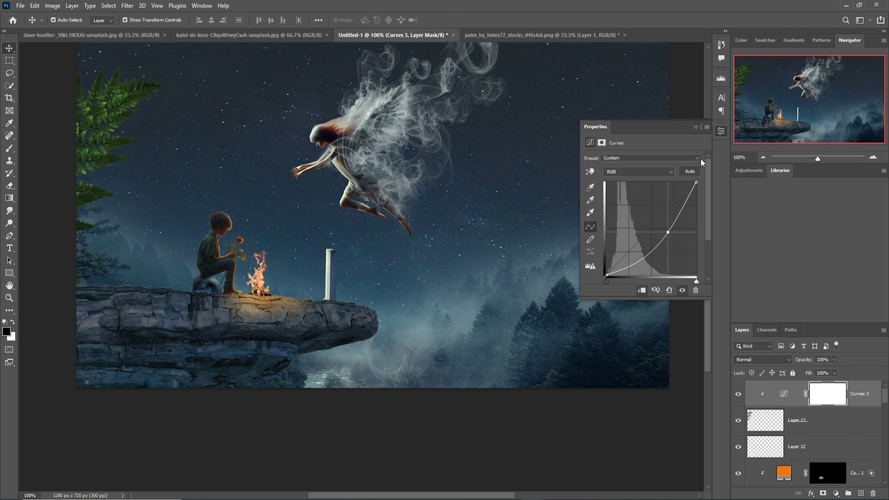
left_click(696, 127)
Add a Color Balance adjustment between the fern and its Curves layer and shift the fern's colour balance.
left_click(829, 421)
left_click(836, 493)
left_click(839, 411)
left_click_drag(630, 180, 619, 181)
left_click_drag(631, 212, 625, 234)
left_click(695, 127)
Add a Hue/Saturation adjustment directly above the fern layer, clipped to it.
left_click(811, 447)
left_click(837, 493)
left_click(839, 402)
left_click(695, 126)
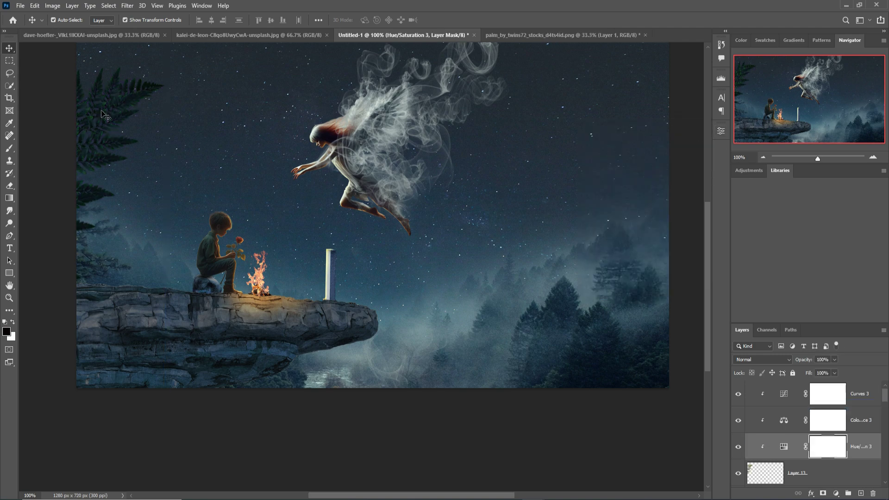
Scale the fern to about 69% and move it over the middle of the scene.
left_click(810, 473)
left_click_drag(165, 477, 119, 426)
left_click_drag(101, 128, 119, 199)
left_click_drag(137, 45, 44, 147)
left_click_drag(37, 211, 431, 142)
Flip the fern vertically and position it so one dark frond points into the scene from the left edge.
left_click(35, 6)
mouse_move(54, 225)
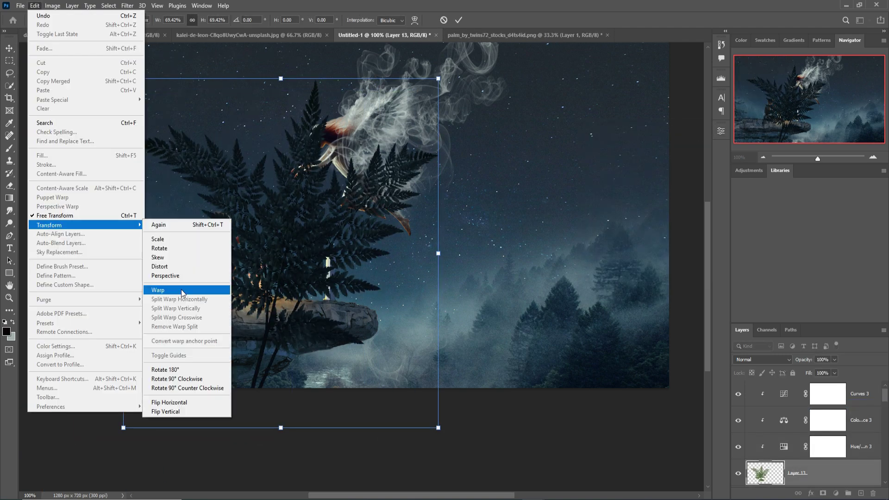
left_click(172, 412)
left_click_drag(298, 258, 28, 222)
left_click_drag(324, 222, 314, 301)
left_click_drag(137, 255, 118, 239)
key("Return")
Duplicate the fern with its clipped adjustments and place the copy in the scene's lower-right corner.
right_click(810, 473)
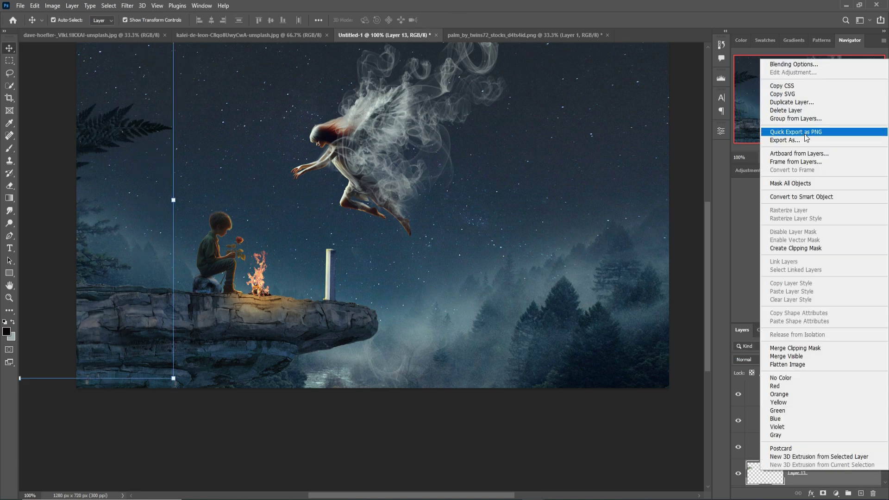
left_click(856, 394, "shift")
right_click(856, 394)
left_click(764, 131)
left_click(517, 142)
left_click_drag(173, 200, 116, 200)
left_click_drag(91, 217, 646, 377)
left_click(458, 20)
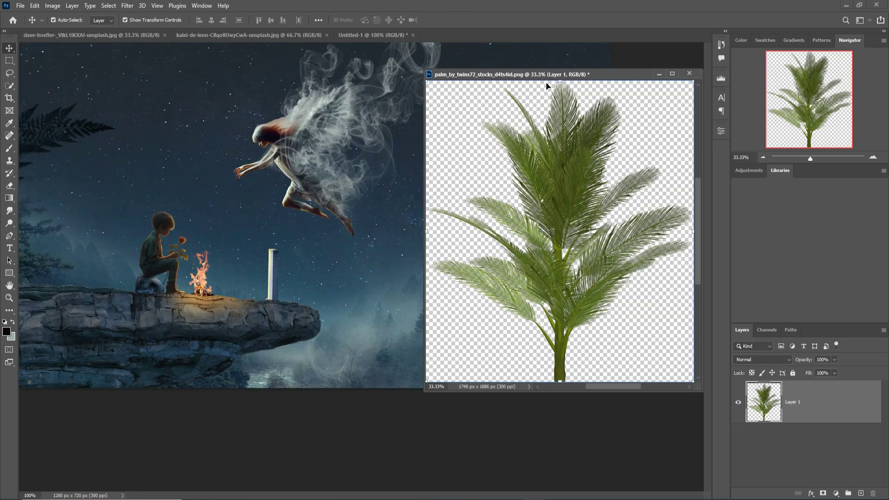
Copy the palm stock image into the night forest composition and minimise its source document.
left_click_drag(547, 75, 631, 189)
left_click_drag(602, 319, 480, 149)
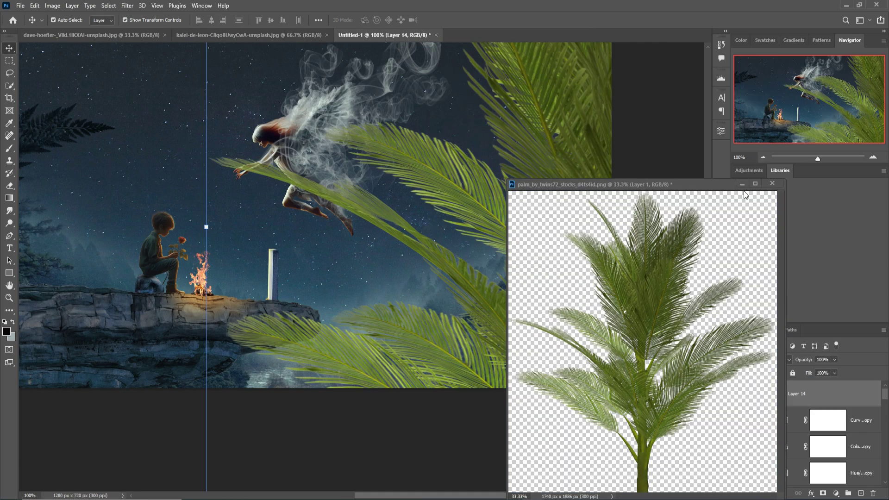
left_click(743, 188)
Scale down and transform the palm so its leaves reach in from the scene's right edge above the fern.
left_click_drag(204, 226, 526, 226)
left_click_drag(620, 276, 554, 232)
key("ctrl+minus")
key("ctrl+minus")
left_click_drag(408, 88, 473, 162)
left_click_drag(601, 265, 533, 254)
left_click_drag(584, 152, 549, 191)
left_click_drag(558, 183, 506, 159)
mouse_move(507, 244)
left_mouse_down()
mouse_move(542, 246)
mouse_move(517, 250)
left_mouse_up()
left_click(459, 19)
Add a Hue/Saturation adjustment clipped to the palm with Hue +131, Saturation -17 and Lightness -62.
left_click(837, 494)
left_click(841, 401)
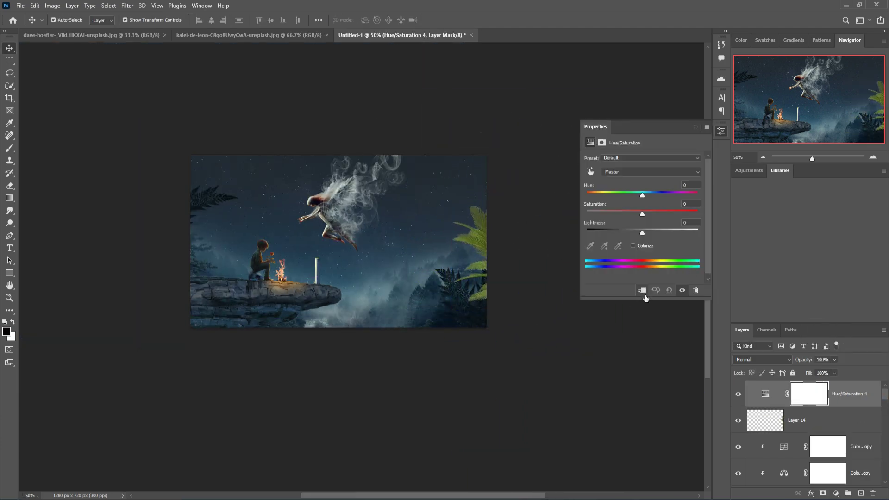
left_click(642, 291)
mouse_move(643, 214)
left_mouse_down()
mouse_move(621, 213)
mouse_move(633, 214)
left_mouse_up()
left_click_drag(642, 232, 608, 233)
left_click_drag(642, 195, 687, 195)
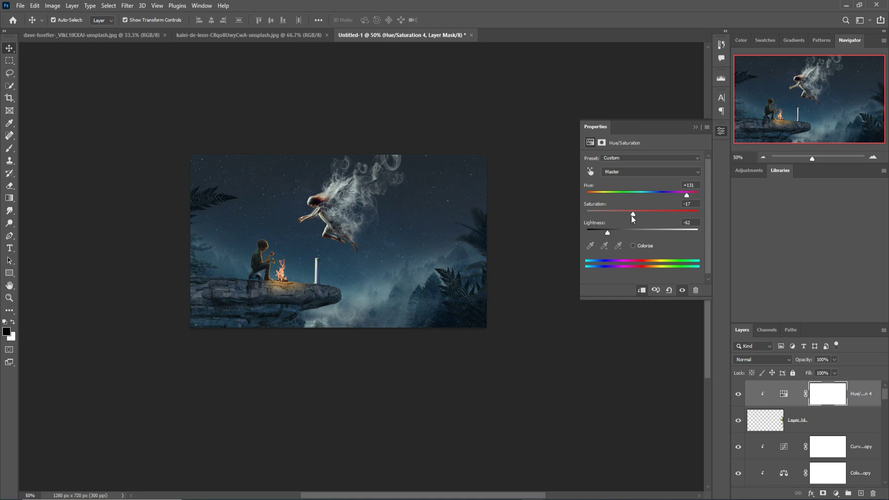
left_click(696, 126)
Add a Curves adjustment low in the layer stack and lower its midtones to darken the misty background.
scroll(690, 384, "down", 2)
scroll(879, 414, "down", 15)
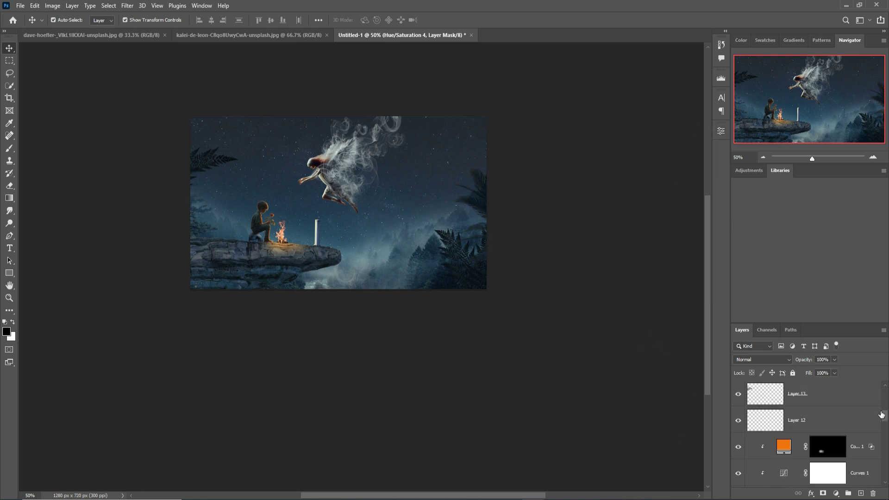
left_click(824, 446)
left_click(836, 493)
left_click(853, 371)
left_click_drag(652, 228, 660, 235)
left_click(696, 126)
Add a Curves adjustment above the cliff's Color Balance, clipped to the cliff, and lower its midtones.
left_click(859, 421)
scroll(859, 426, "up", 2)
left_click(860, 446)
left_click(837, 494)
left_click(839, 373)
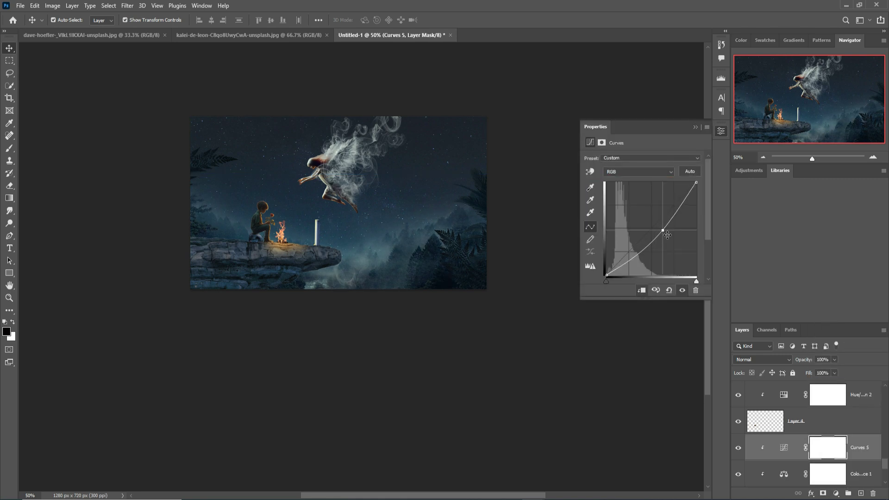
left_click(696, 126)
Create a new layer above the palm's Hue/Saturation adjustment and set it to Linear Dodge (Add) mode.
scroll(791, 395, "up", 15)
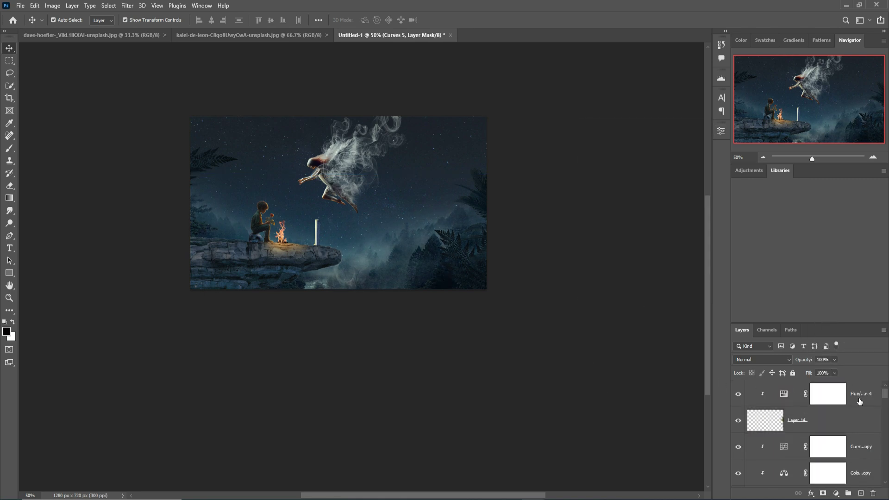
left_click(858, 398)
left_click(861, 494)
left_click(777, 359)
left_click(769, 355)
Turn the new top layer into a Solid Color fill of orange #fca703.
left_click(836, 494)
left_click(845, 329)
left_click(751, 287)
left_click(741, 182)
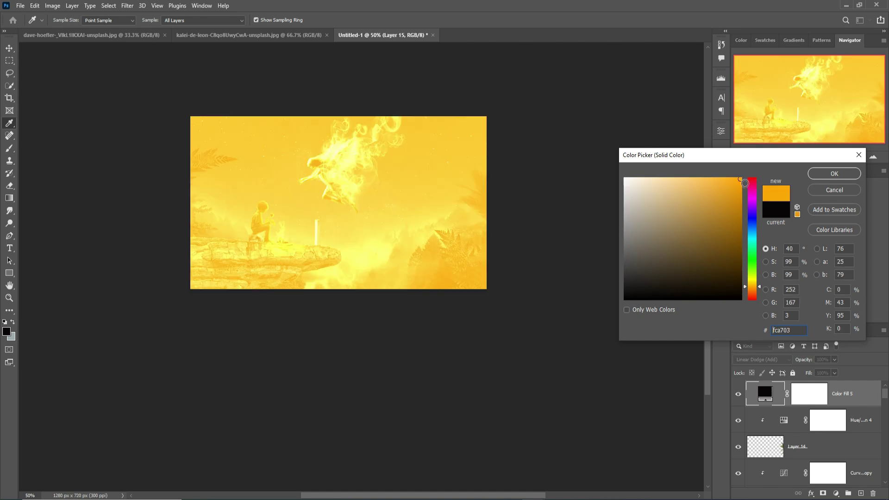
left_click(834, 173)
Use the new orange fill's Blending Options to keep it off the dark tones of the underlying layers.
right_click(858, 397)
left_click(796, 202)
left_click(812, 160)
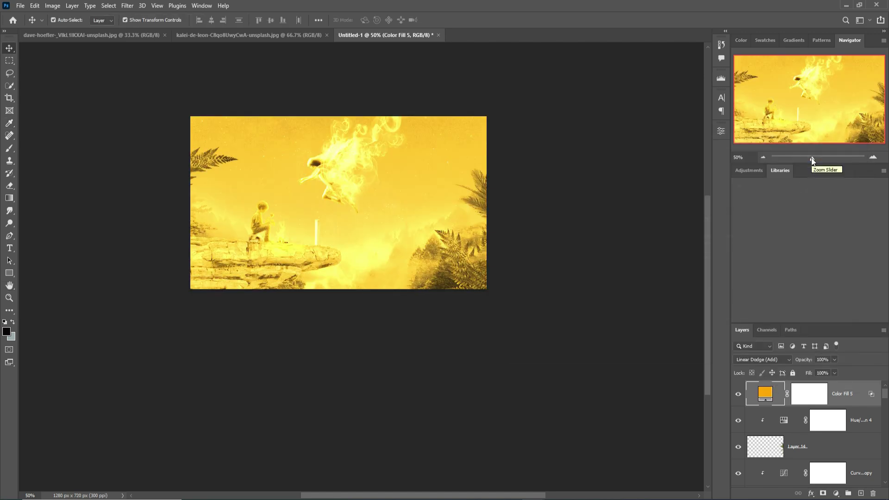
Invert the orange fill's layer mask to black and switch to the Brush tool.
left_click(814, 393)
key("ctrl+i")
left_click(8, 149)
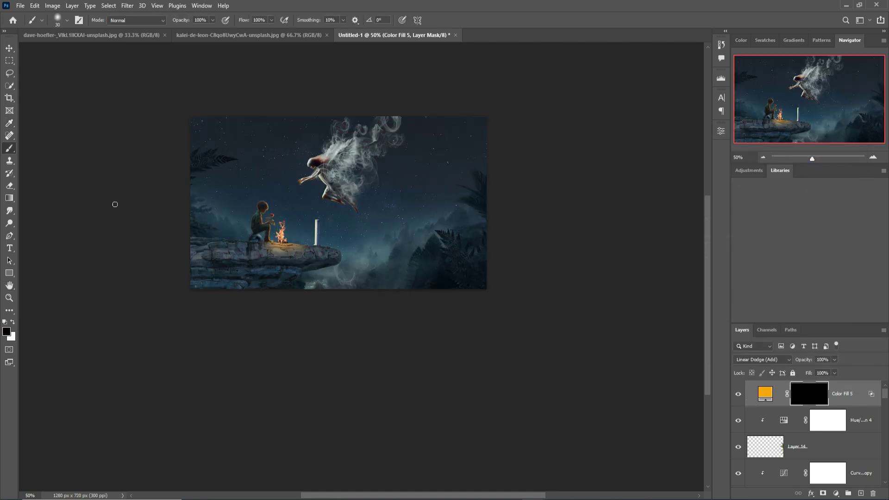
Set up a white 175 px brush at 37% opacity and try a dab of glow over the campfire on the orange fill's mask.
key("ctrl+plus")
key("ctrl+plus")
key("bracketright")
key("bracketright")
key("bracketright")
key("bracketright")
key("bracketright")
key("bracketright")
key("bracketright")
key("bracketright")
key("bracketright")
key("bracketright")
key("bracketright")
key("bracketright")
left_click(213, 19)
left_click_drag(211, 32, 186, 35)
key("x")
left_click(205, 175)
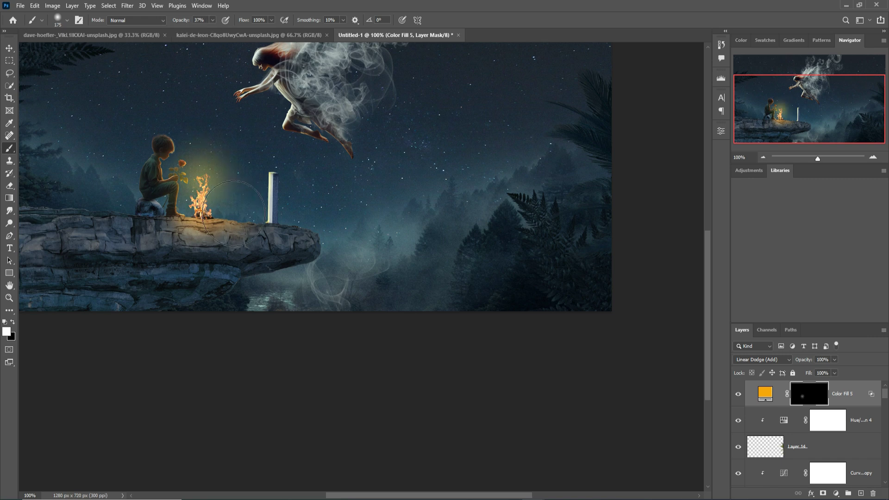
key("ctrl+z")
Change the orange fill's color to #fc9503 and paint a soft glow over the campfire on its mask.
double_click(765, 394)
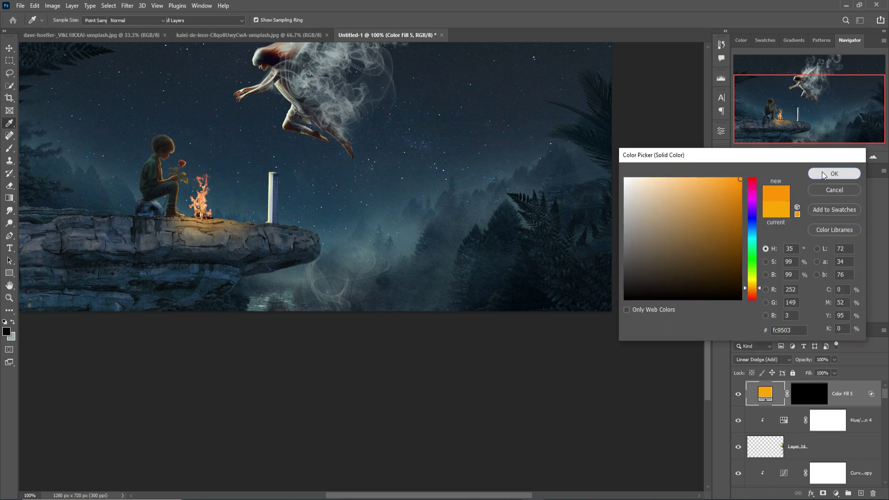
left_click(823, 174)
left_click(203, 185)
key("v")
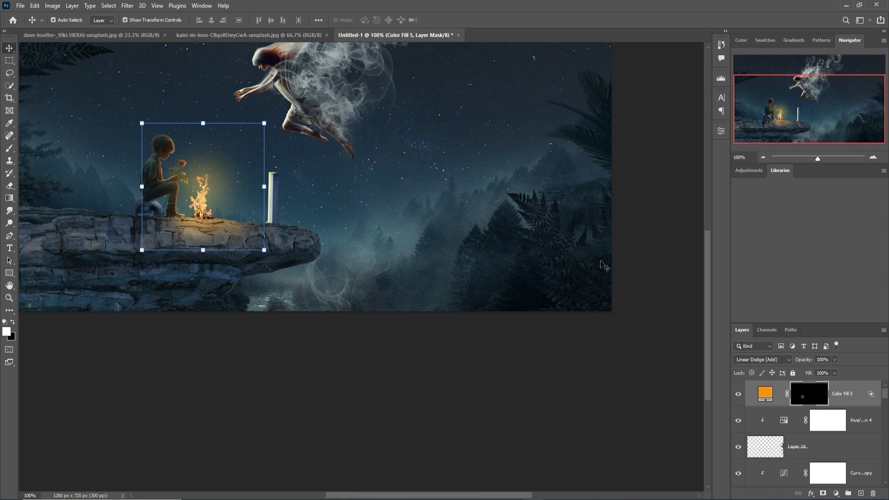
Stamp all visible layers into a new merged layer at the top of the layer stack.
key("ctrl+minus")
key("ctrl+minus")
left_click(861, 395)
key("ctrl+shift+alt+e")
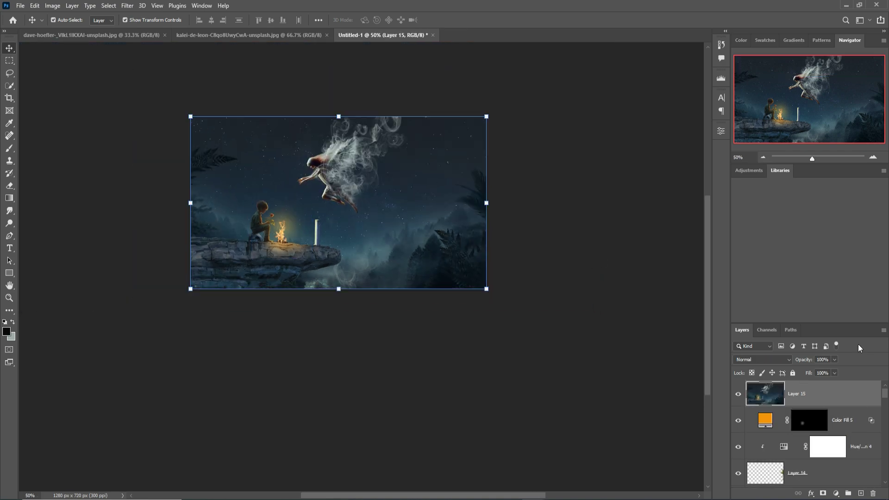
Convert the merged top layer to a Smart Object.
right_click(825, 405)
left_click(722, 224)
right_click(821, 393)
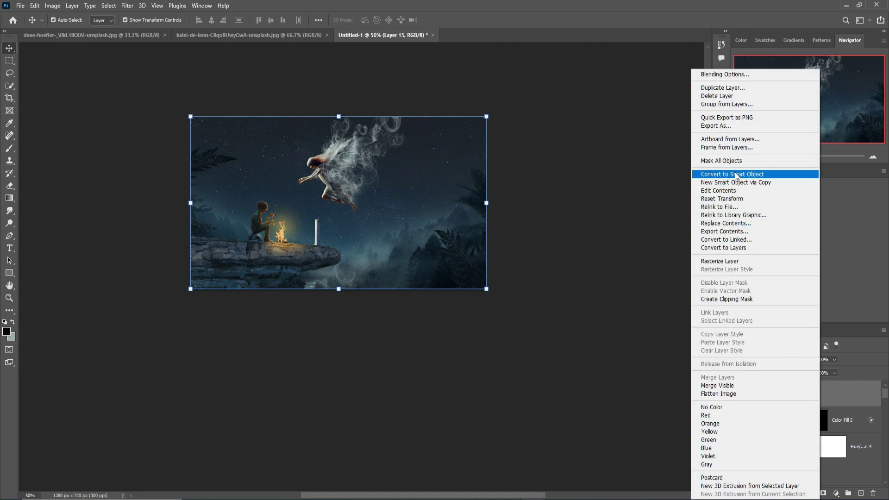
left_click(848, 398)
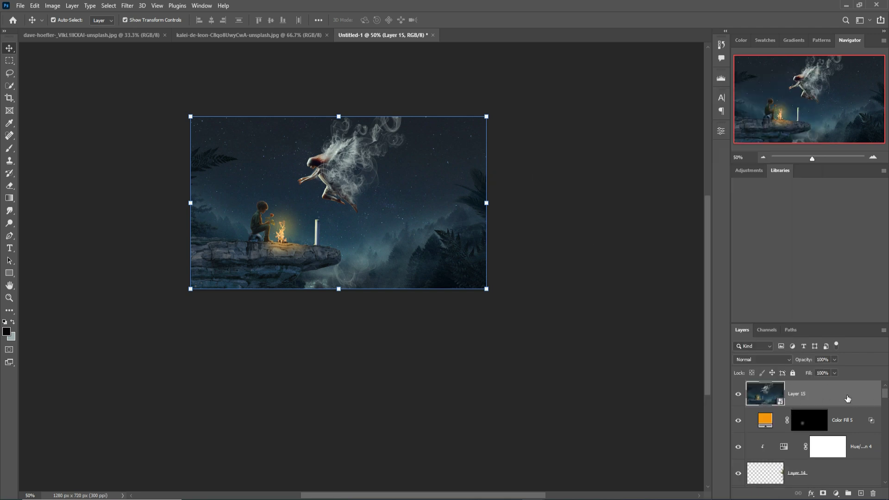
In the Camera Raw Filter, set Exposure -0.30, Contrast +9, Highlights +14, Shadows -6, Whites +8, Blacks -4, Clarity +9 and Saturation +11.
left_click(129, 5)
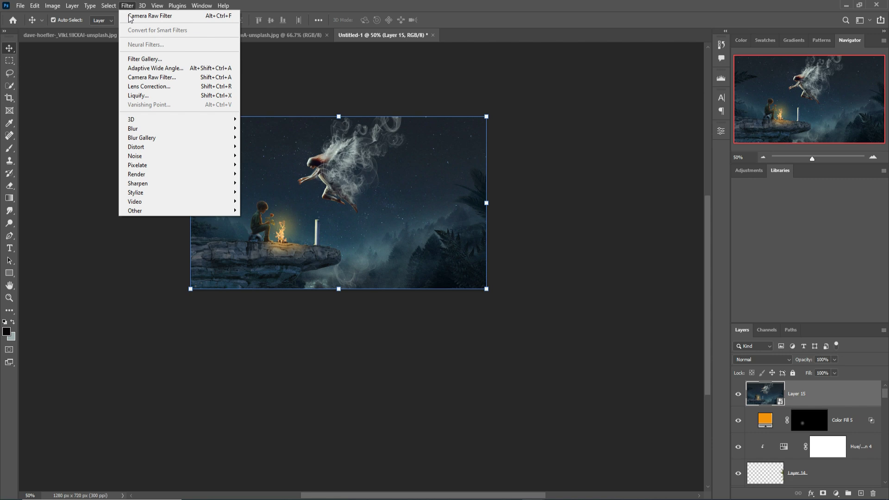
left_click(139, 77)
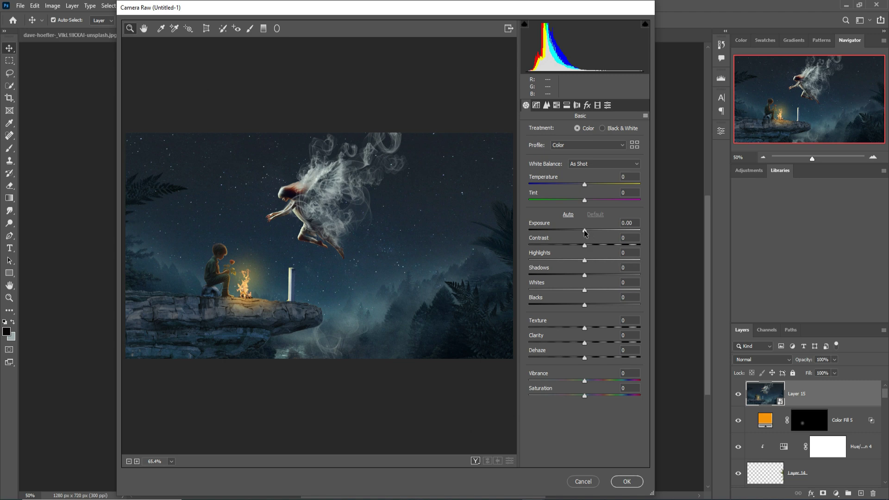
left_click_drag(584, 233, 588, 261)
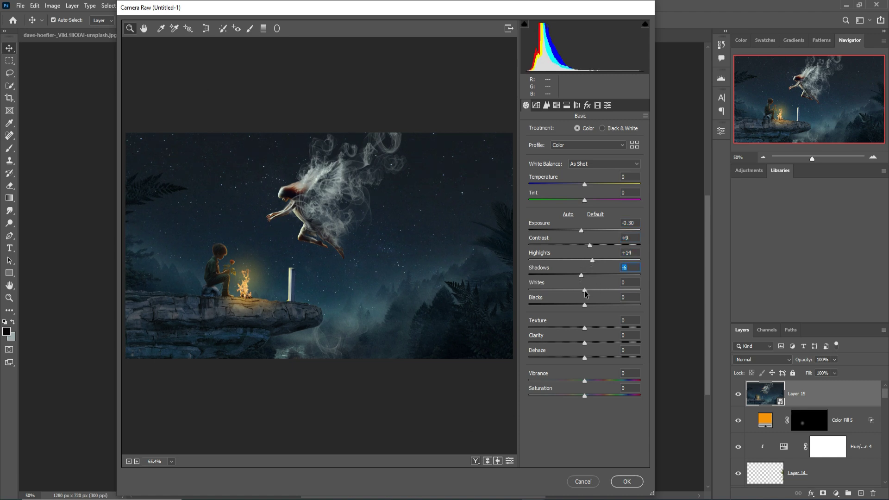
left_click_drag(585, 291, 590, 292)
left_click_drag(584, 343, 590, 343)
left_click_drag(587, 395, 594, 395)
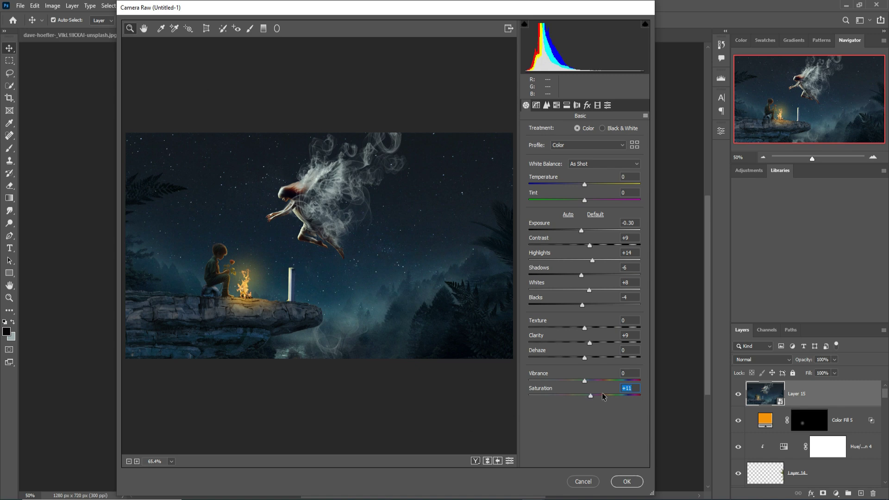
Set the parametric tone curve to Highlights +11, Lights +8, Darks -6 and Shadows +6, and the sharpening Amount to 53.
left_click(537, 108)
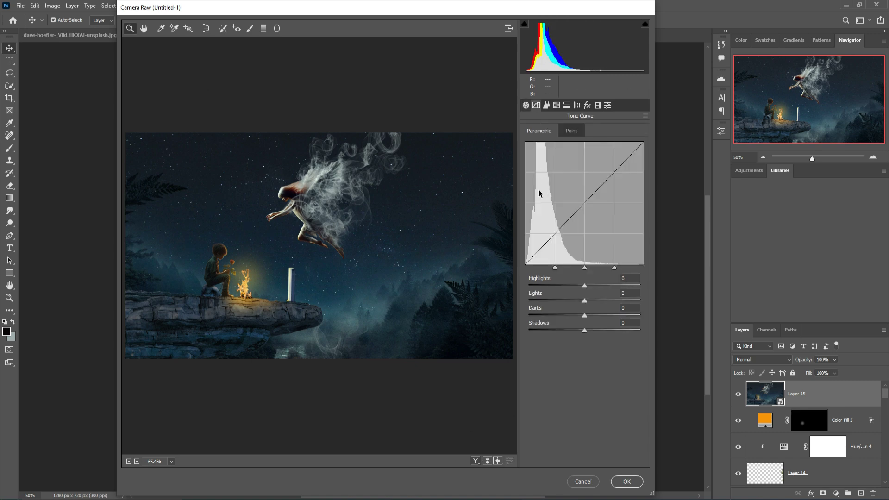
left_click_drag(585, 288, 588, 331)
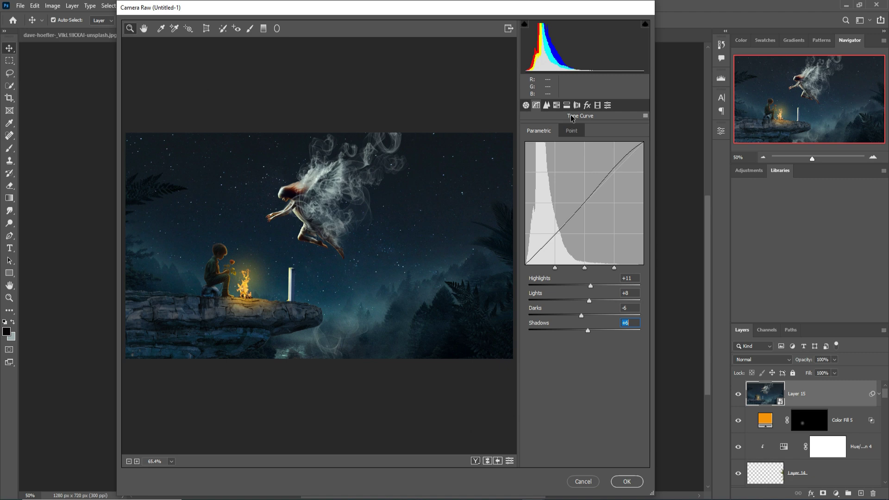
left_click(546, 106)
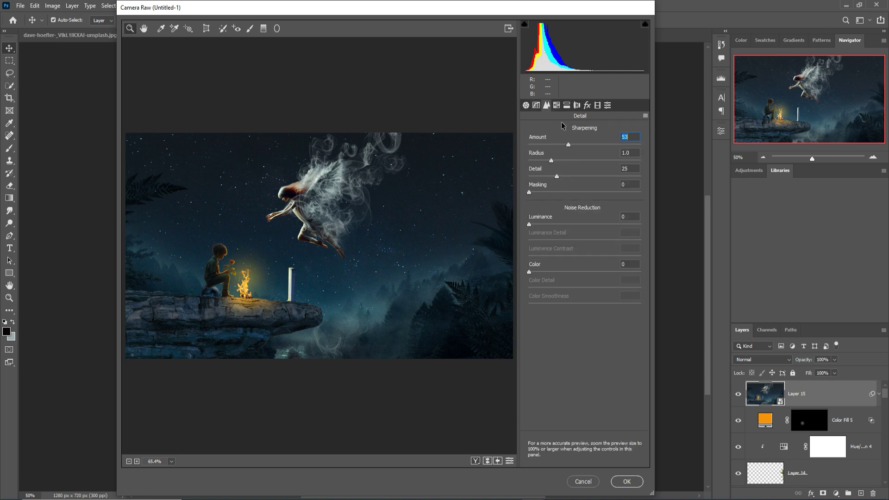
Split-tone the highlights with Hue 33 and Saturation 8, give the shadows a slight blue tint, and apply the Camera Raw Filter.
left_click(567, 105)
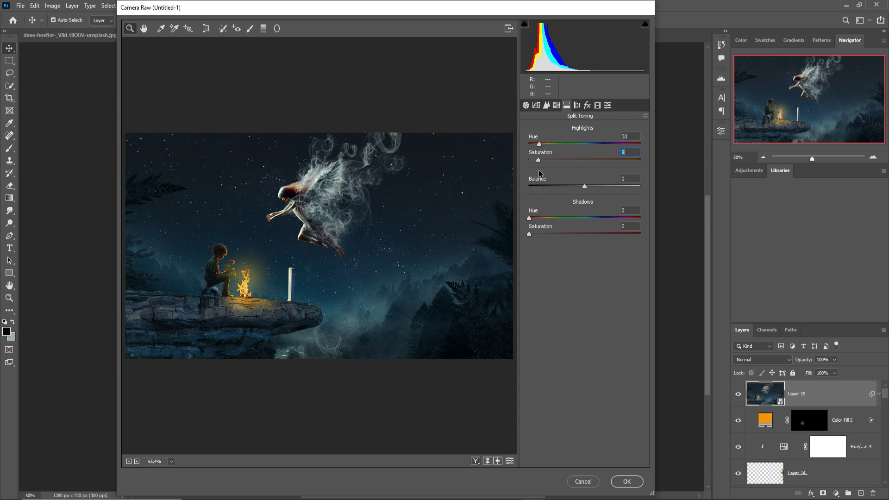
left_click_drag(530, 218, 601, 225)
left_click_drag(533, 232, 539, 233)
left_click(627, 482)
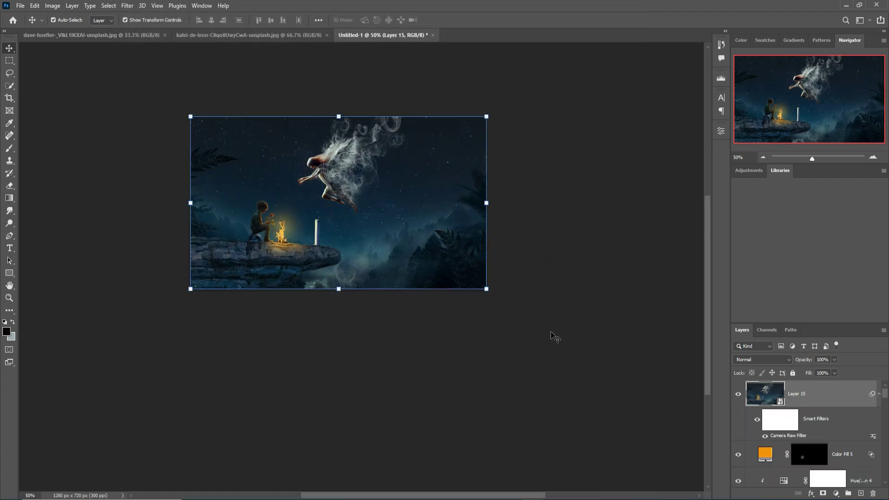